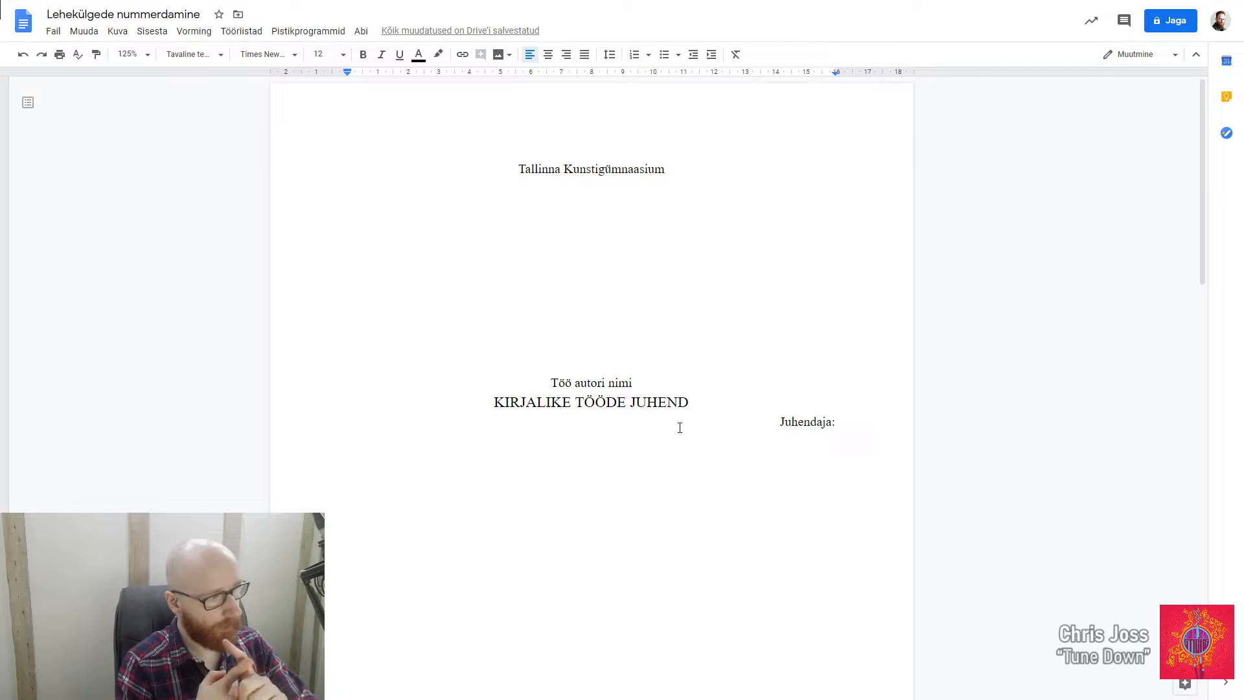
Add the placeholder line "seonauhoetnuhtneounto." below the SISUKORD heading on the second page.
{"action": "scroll", "coordinate": [623, 375], "scroll_direction": "down", "scroll_amount": 7}
{"action": "scroll", "coordinate": [750, 345], "scroll_direction": "up", "scroll_amount": 6}
{"action": "scroll", "coordinate": [796, 430], "scroll_direction": "down", "scroll_amount": 9}
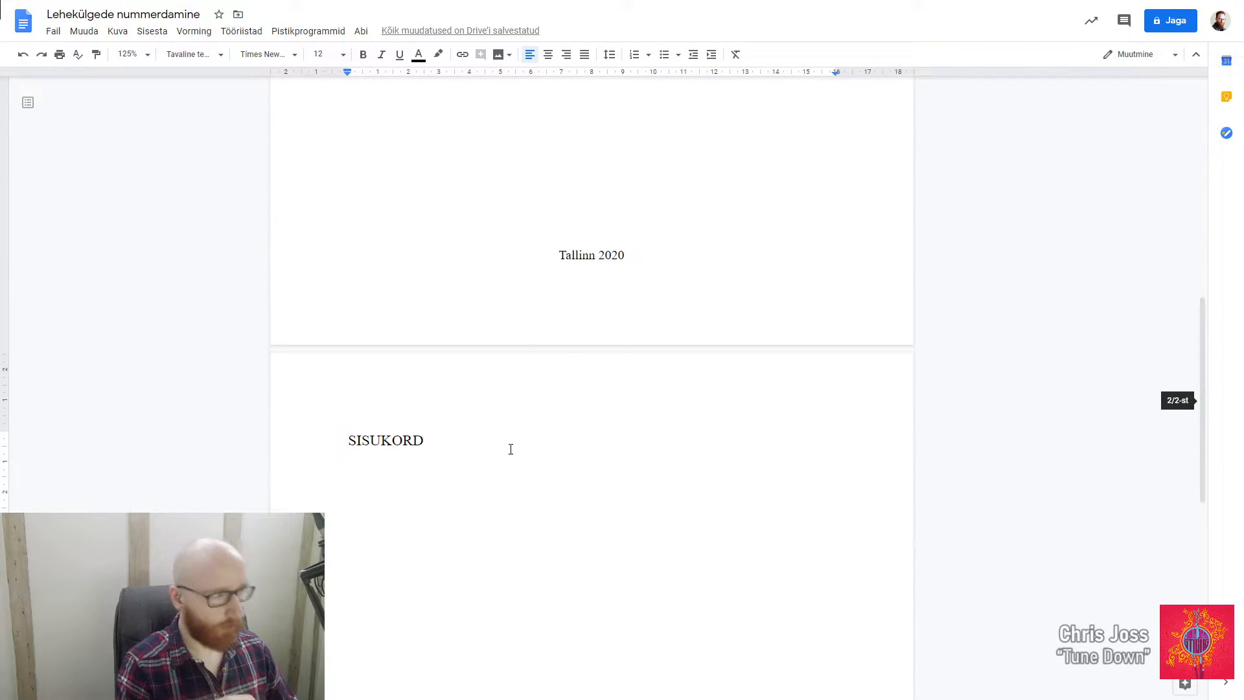
{"action": "scroll", "coordinate": [698, 379], "scroll_direction": "down", "scroll_amount": 4}
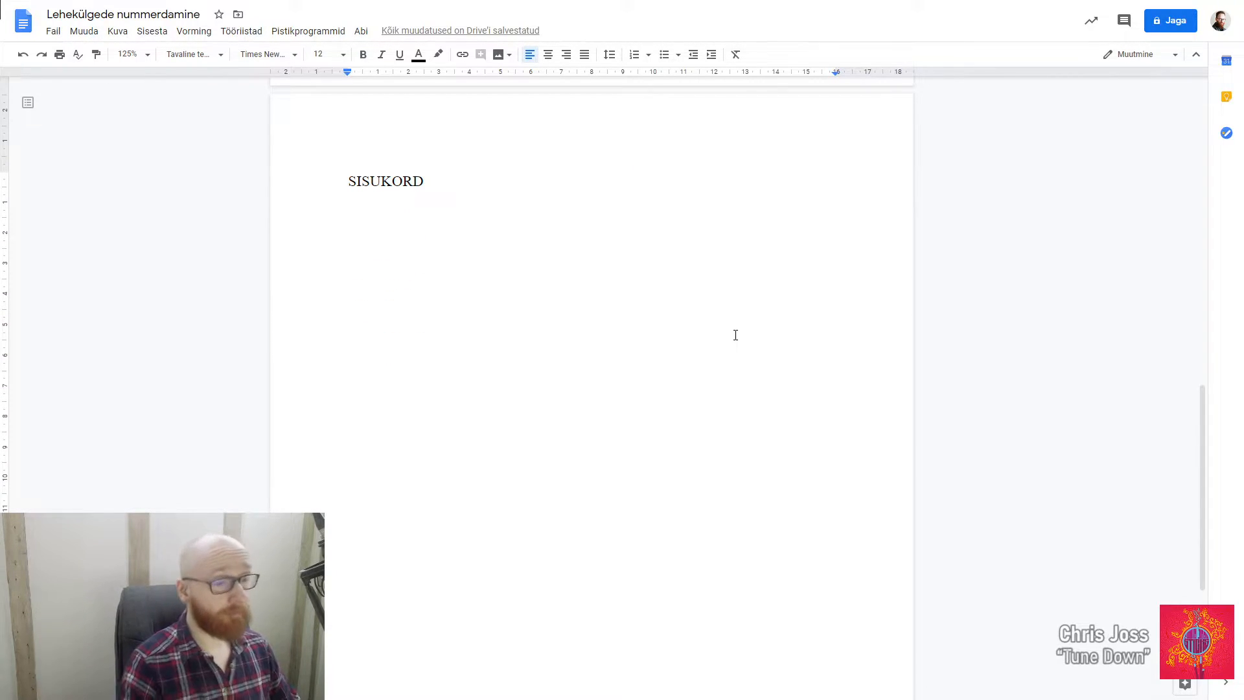
{"action": "scroll", "coordinate": [665, 330], "scroll_direction": "down", "scroll_amount": 5}
{"action": "scroll", "coordinate": [622, 428], "scroll_direction": "up", "scroll_amount": 10}
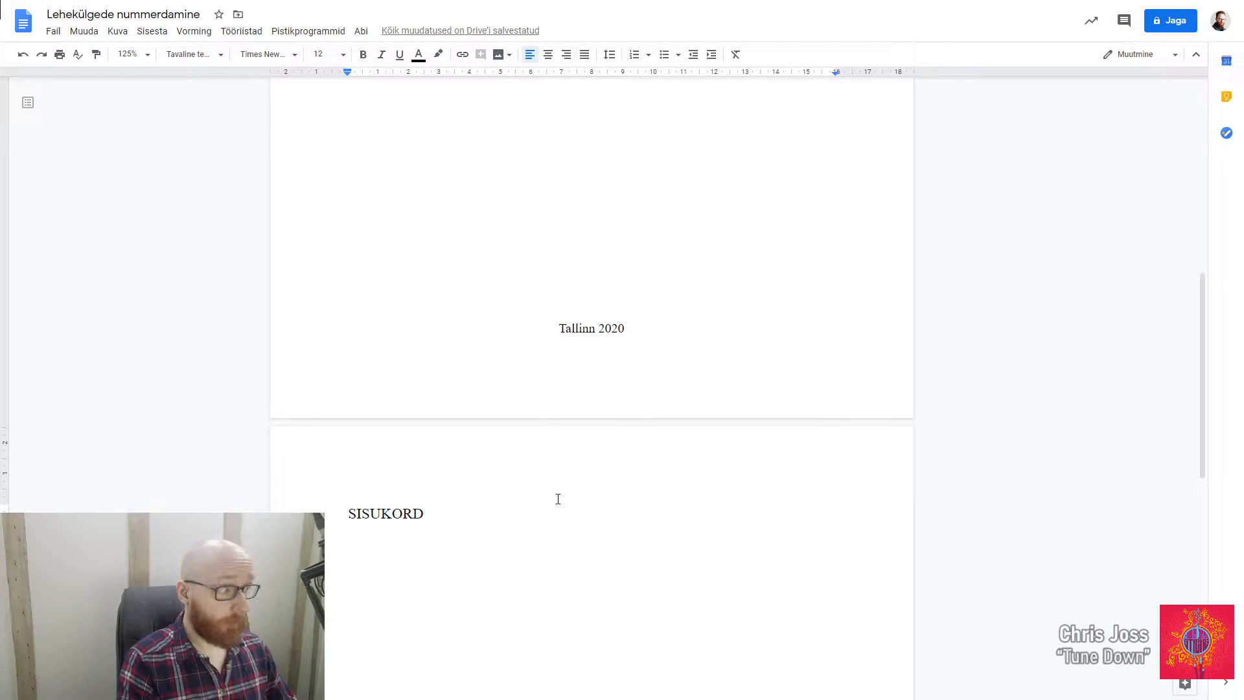
{"action": "scroll", "coordinate": [447, 436], "scroll_direction": "down", "scroll_amount": 3}
{"action": "left_click", "coordinate": [436, 397]}
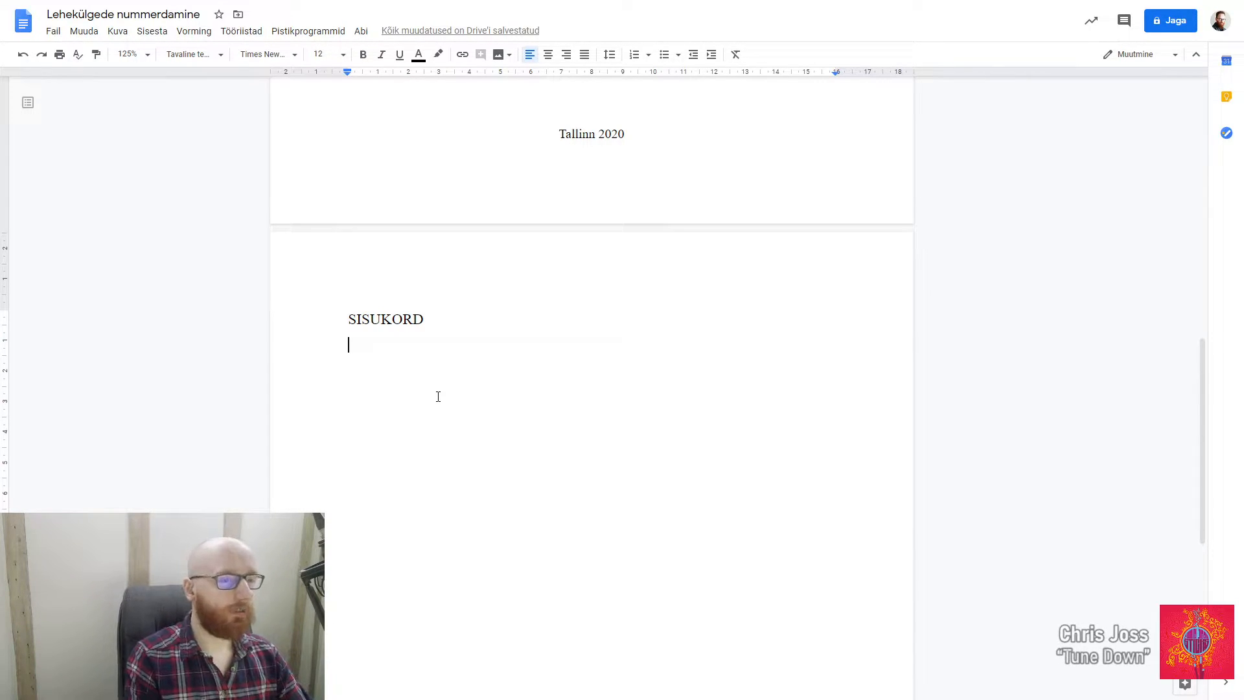
{"action": "type", "text": "seonauhoetnuhtneounto."}
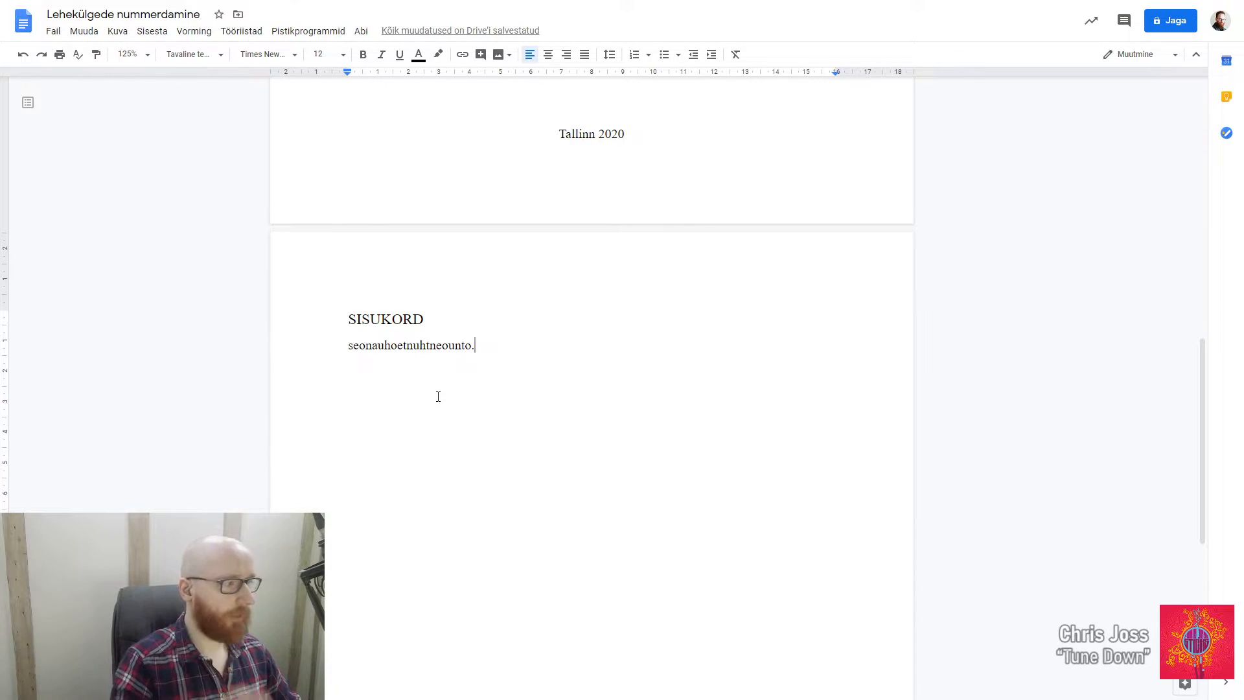
Add empty lines after the placeholder text until a third page starts.
{"action": "scroll", "coordinate": [605, 361], "scroll_direction": "down", "scroll_amount": 2}
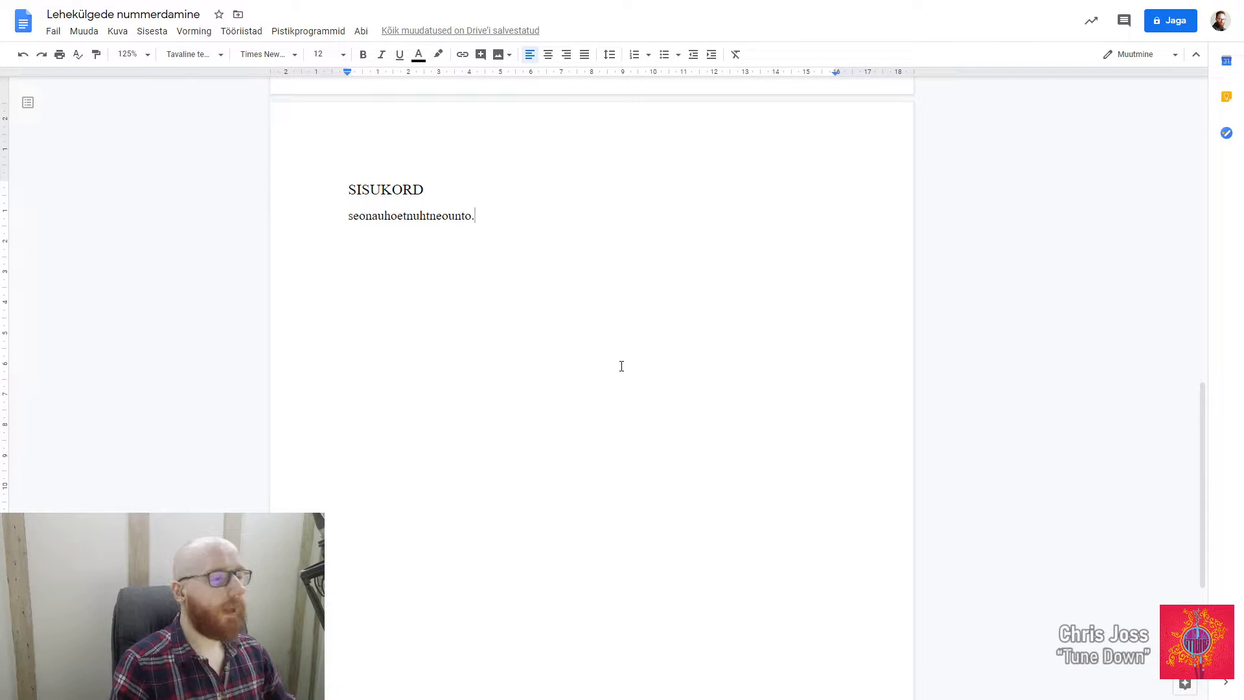
{"action": "key", "text": "Return"}
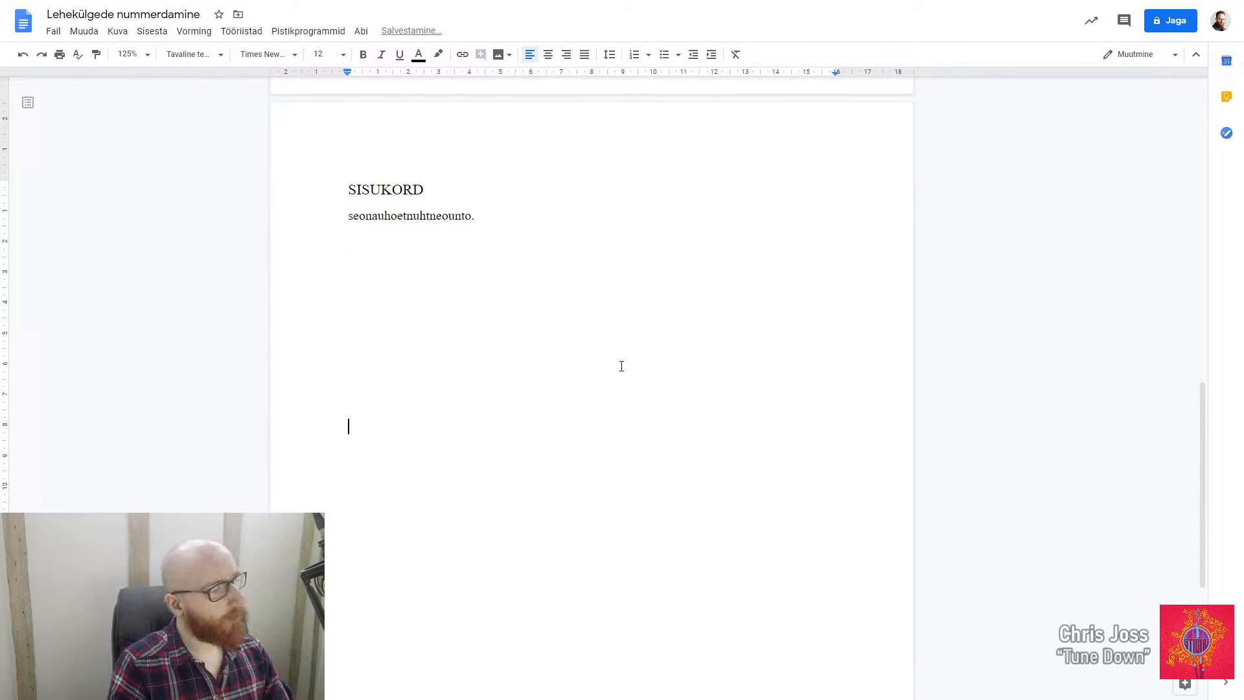
{"action": "key", "text": "Return"}
{"action": "key", "text": "Return"}
{"action": "key", "text": "Return"}
{"action": "key", "text": "Return"}
{"action": "key", "text": "Return"}
{"action": "key", "text": "Return"}
{"action": "key", "text": "Return"}
{"action": "key", "text": "Return"}
{"action": "key", "text": "Return"}
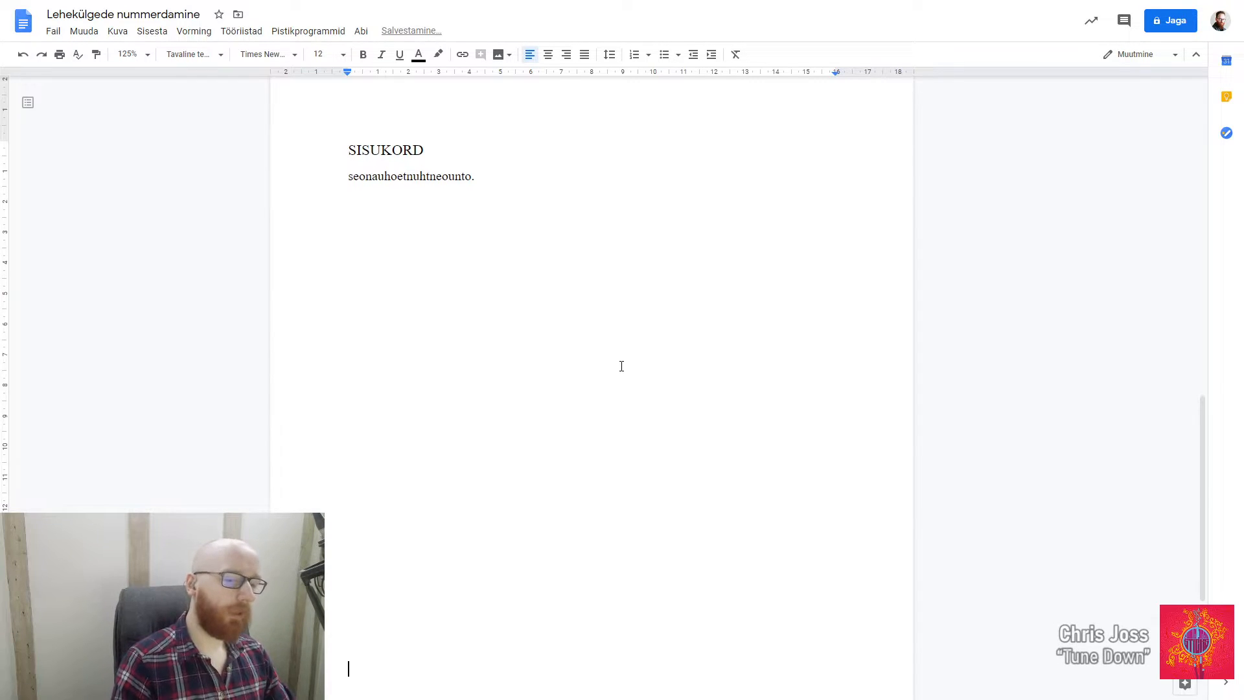
{"action": "key", "text": "Return"}
{"action": "key", "text": "Return"}
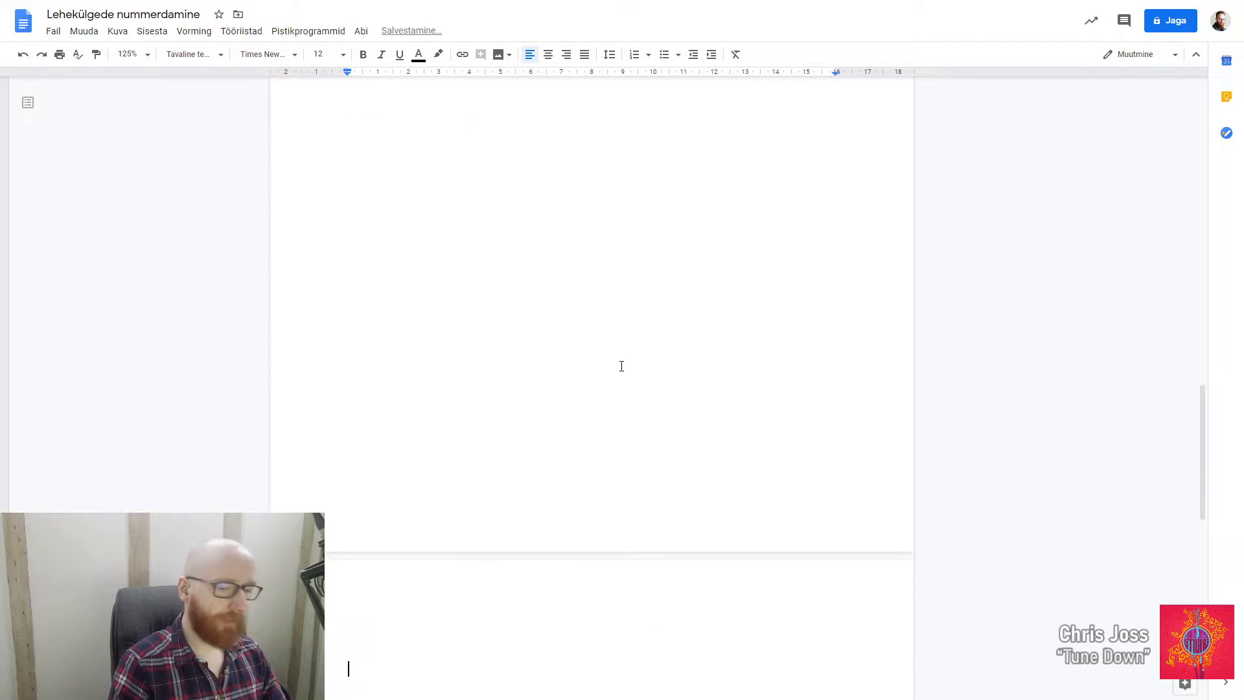
Enter the chapter title "1. PEATÜKK" as plain text on the third page, undoing the automatic list formatting.
{"action": "type", "text": "1."}
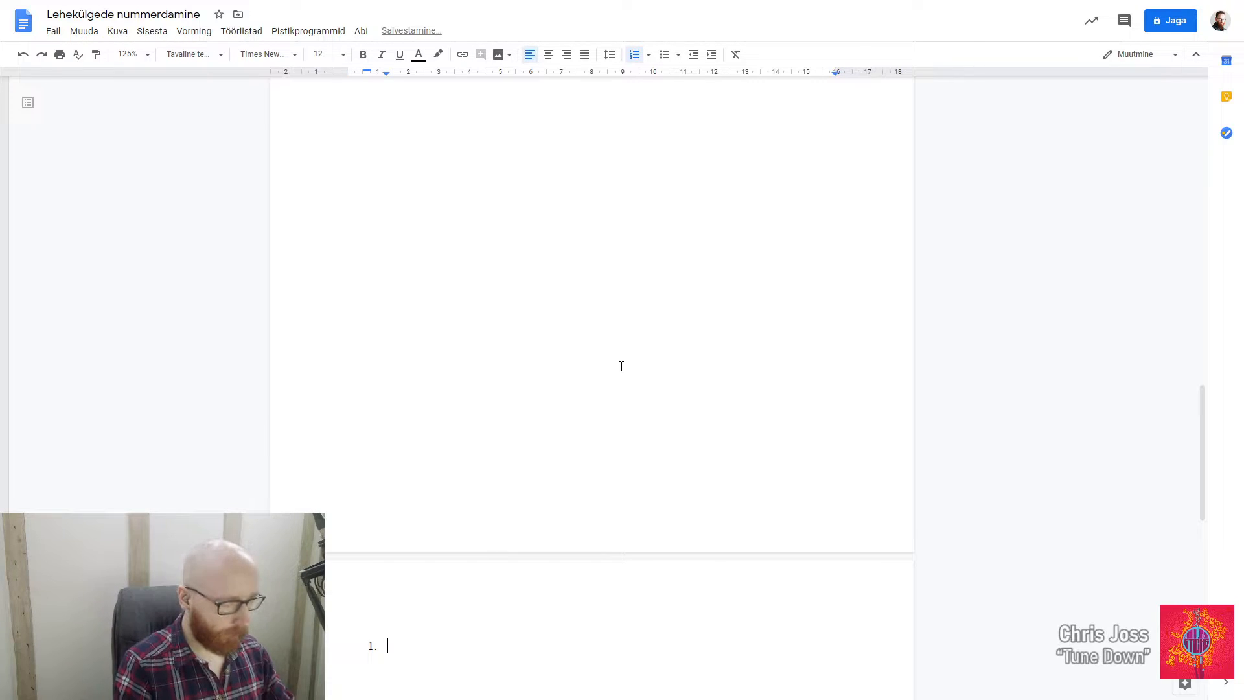
{"action": "key", "text": "ctrl+z"}
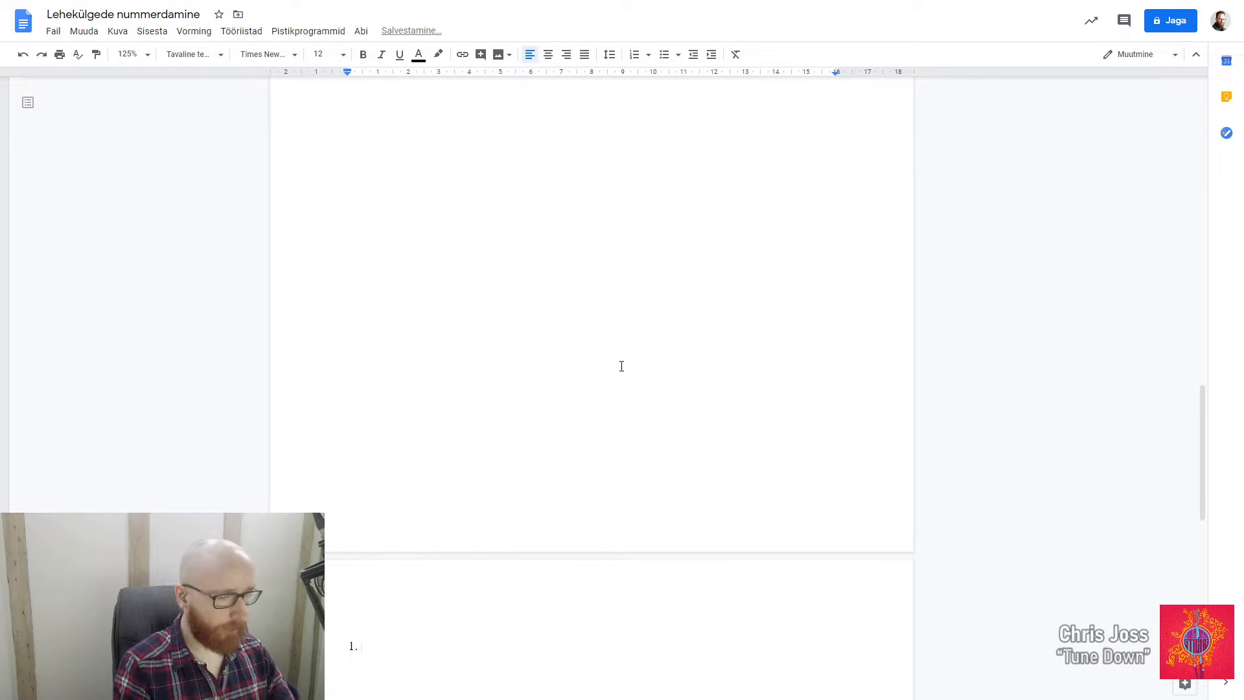
{"action": "type", "text": "PEA"}
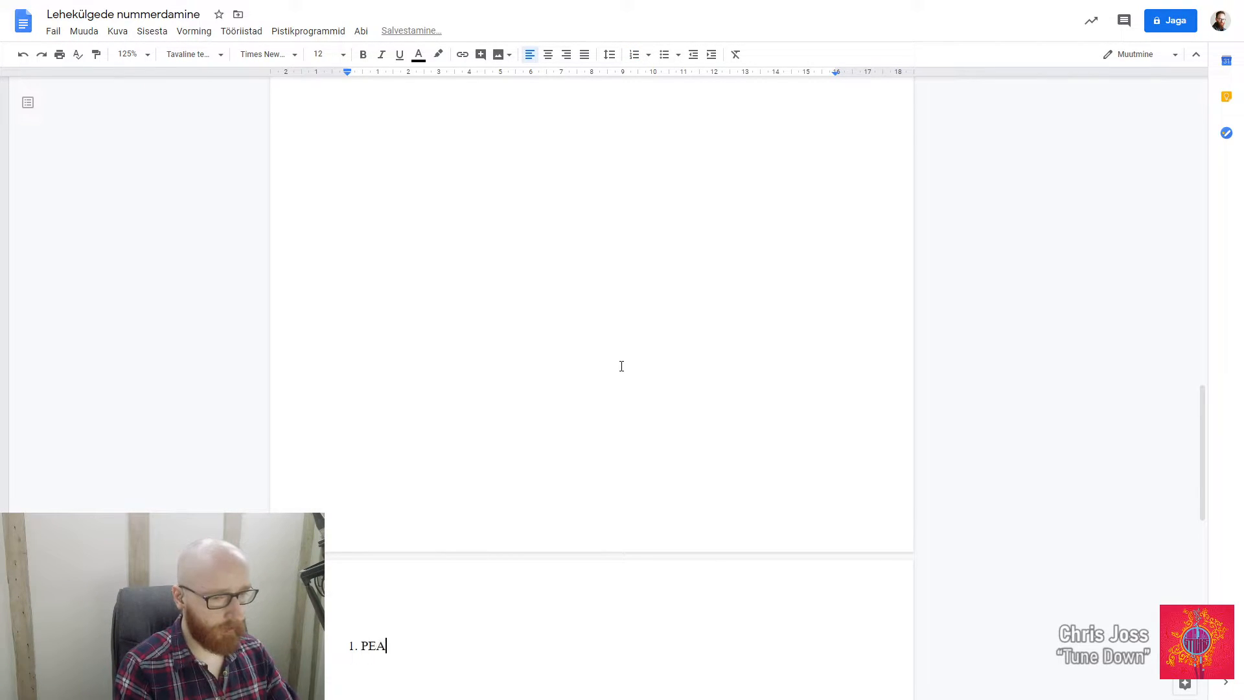
{"action": "type", "text": "TÜKK"}
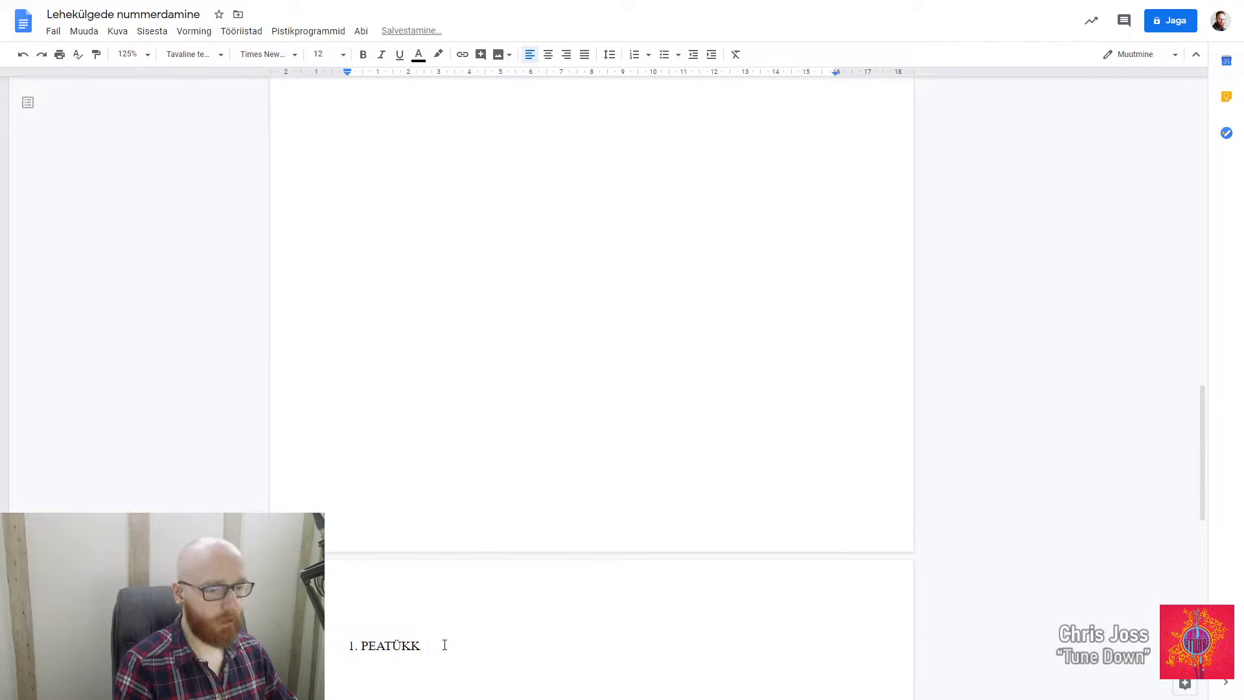
Apply the Pealkiri 1 style to the chapter title "1. PEATÜKK".
{"action": "key", "text": "shift+Home"}
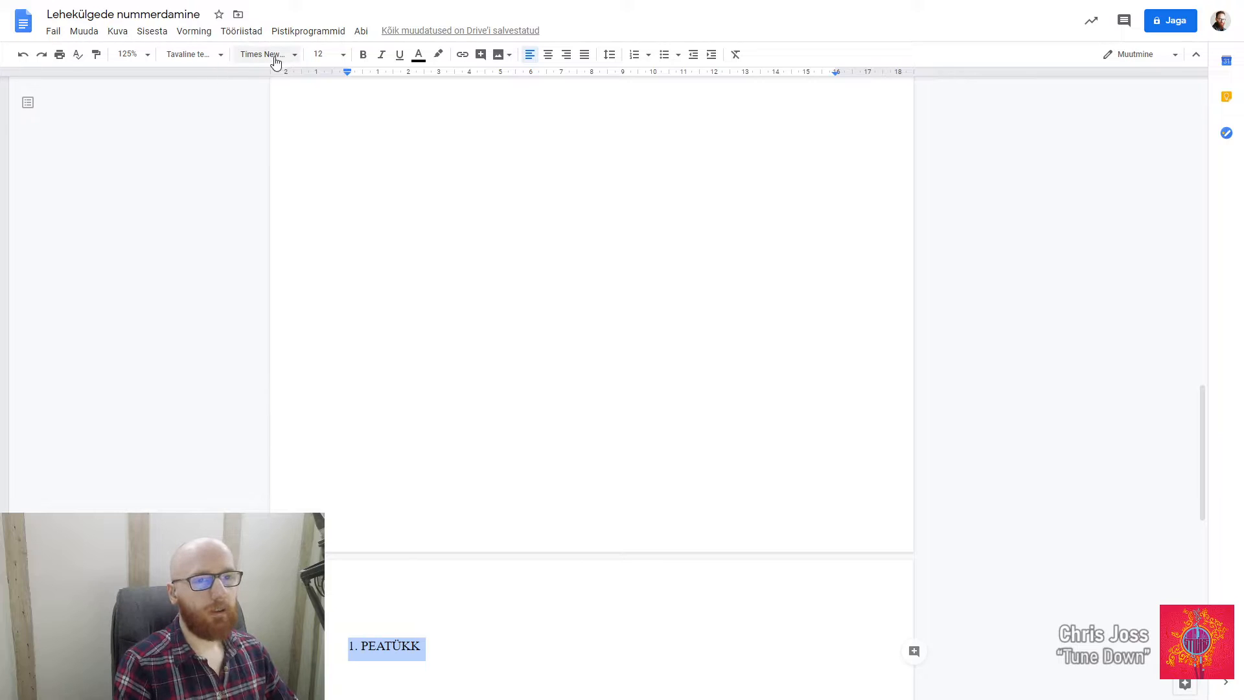
{"action": "left_click", "coordinate": [216, 56]}
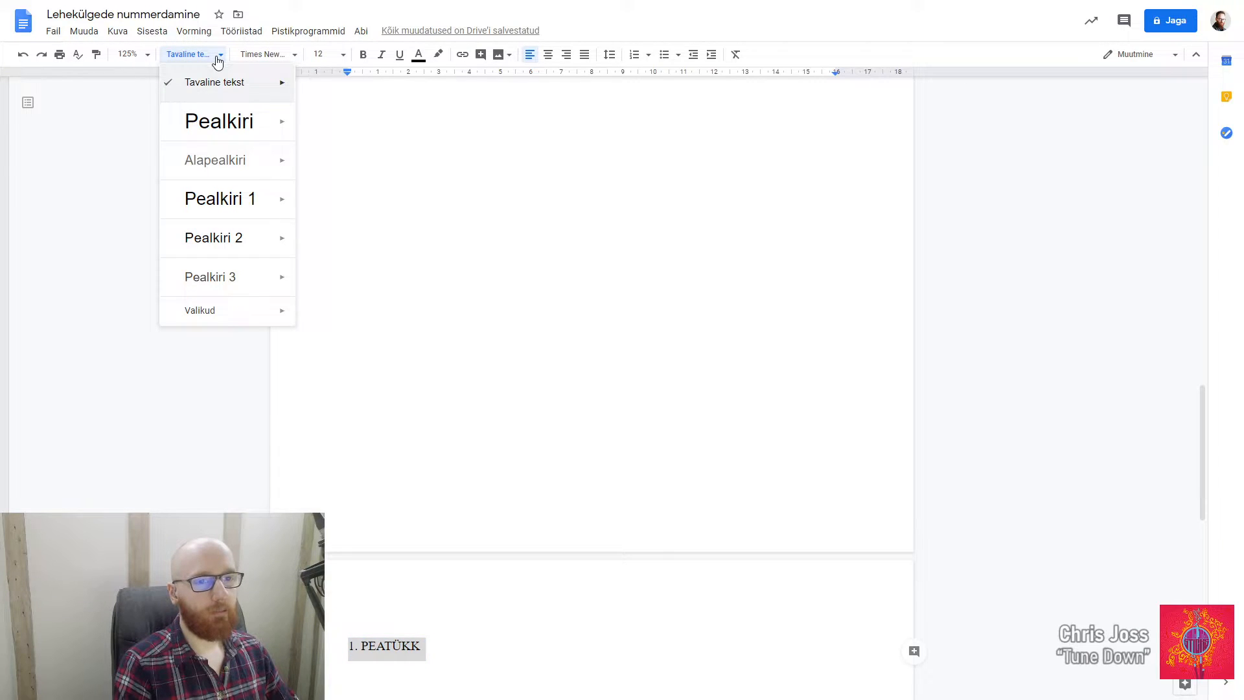
{"action": "left_click", "coordinate": [240, 206]}
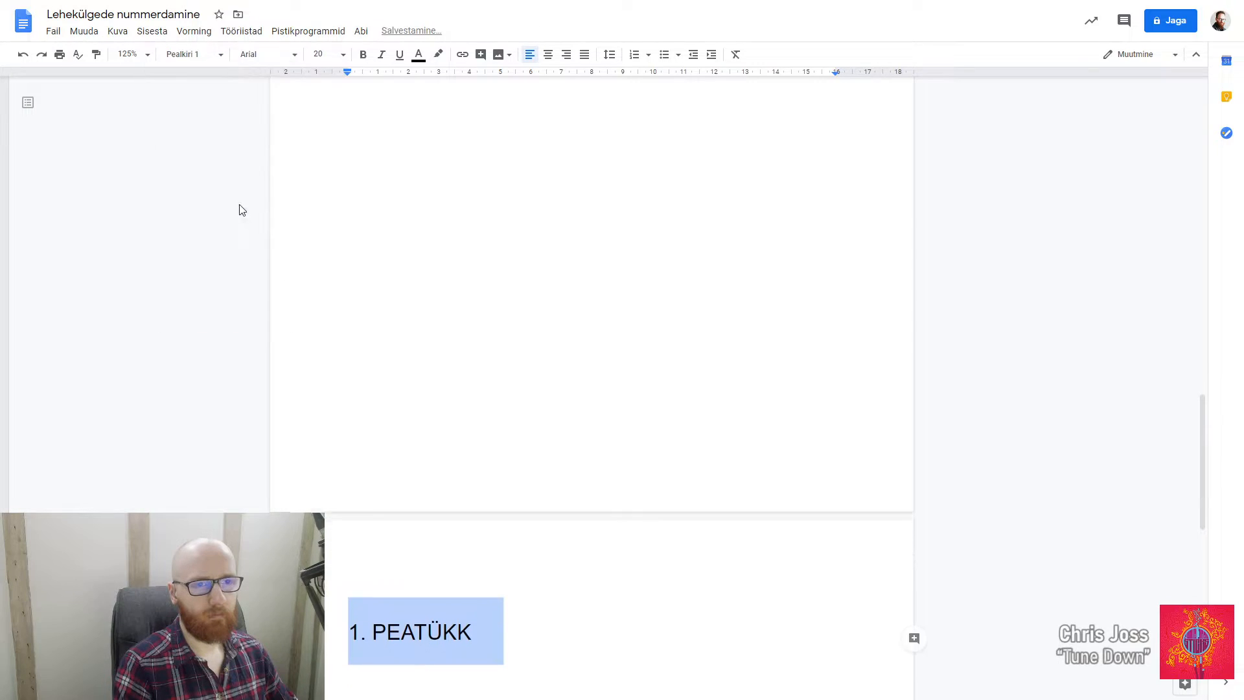
Set the chapter title's font to Times New Roman at size 14.
{"action": "left_click", "coordinate": [273, 57]}
{"action": "left_click", "coordinate": [294, 130]}
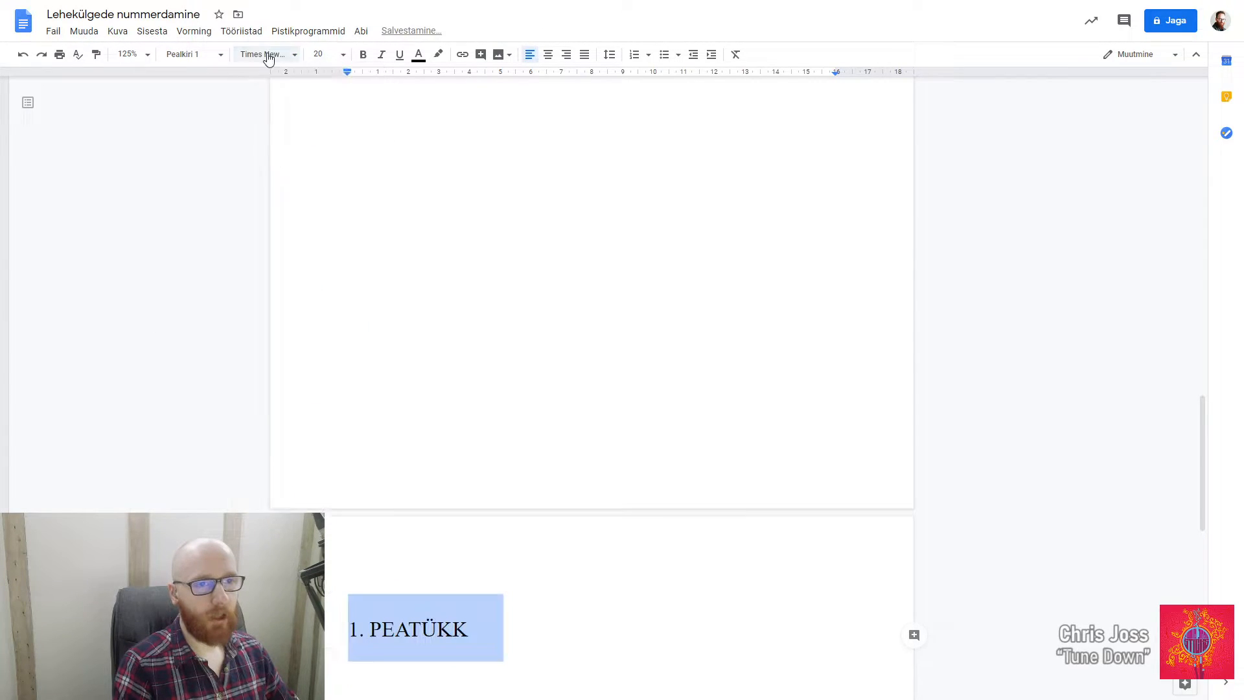
{"action": "left_click", "coordinate": [327, 54]}
{"action": "type", "text": "14"}
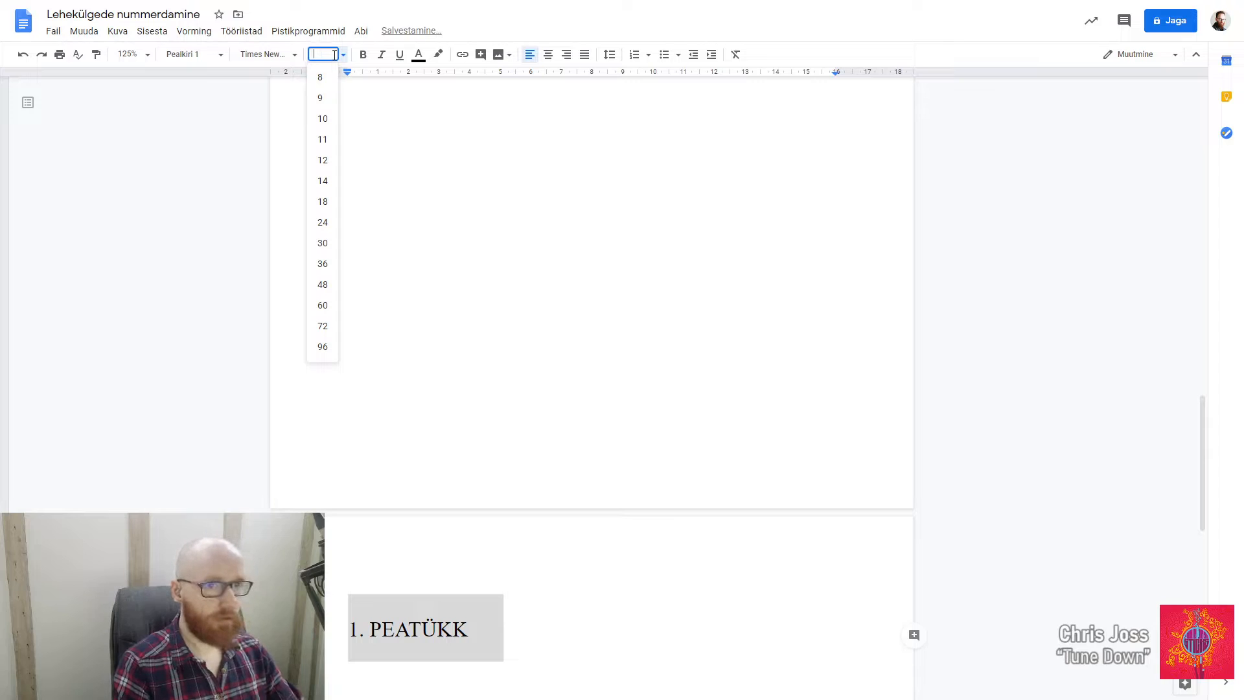
{"action": "key", "text": "Return"}
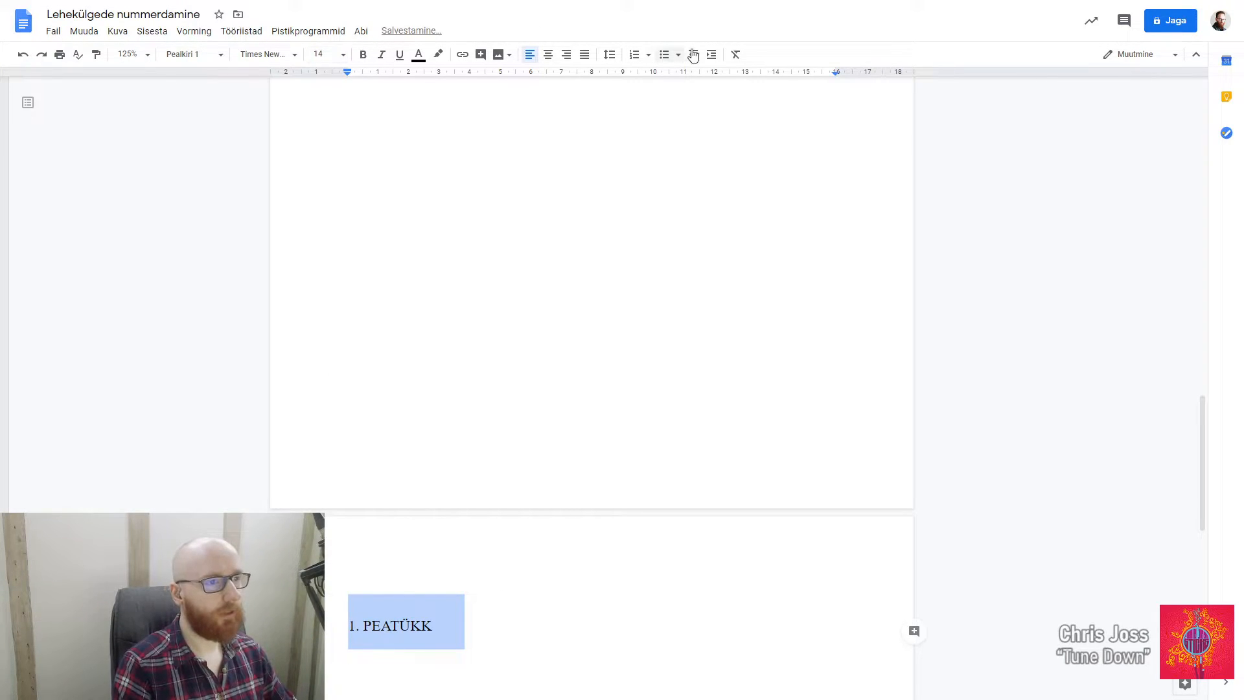
Check the chapter title's line spacing, and update the Pealkiri 1 style to match the title's formatting.
{"action": "left_click", "coordinate": [609, 55]}
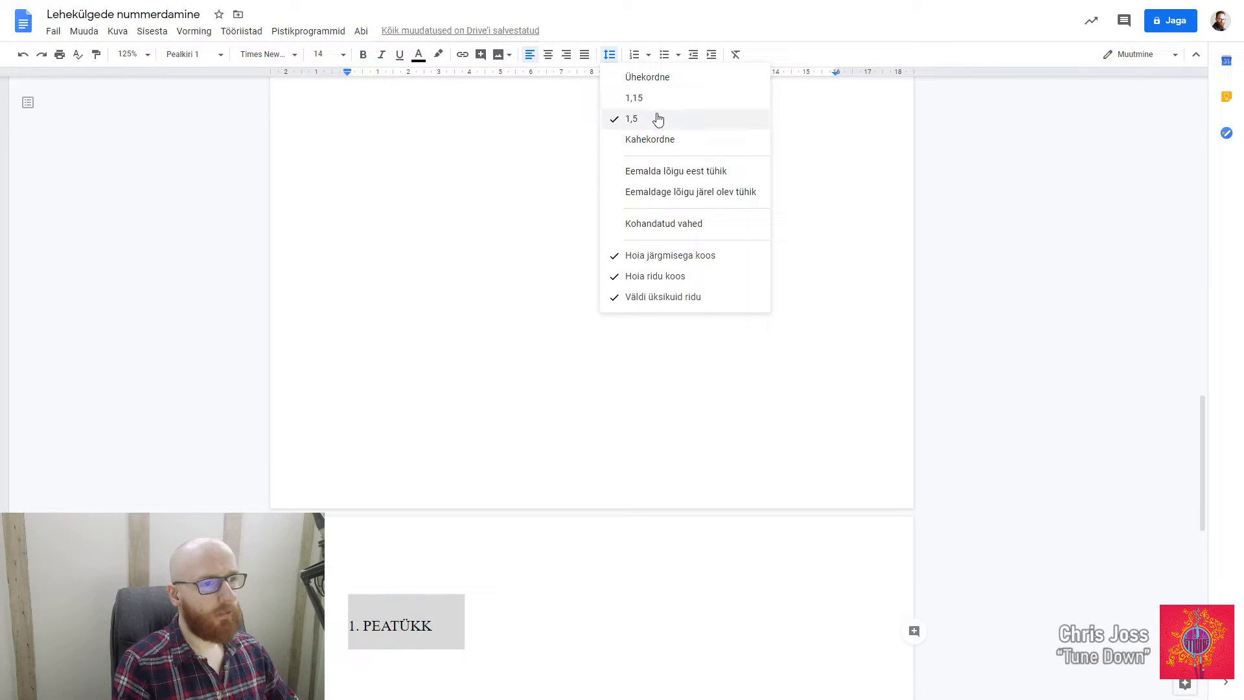
{"action": "left_click", "coordinate": [193, 52]}
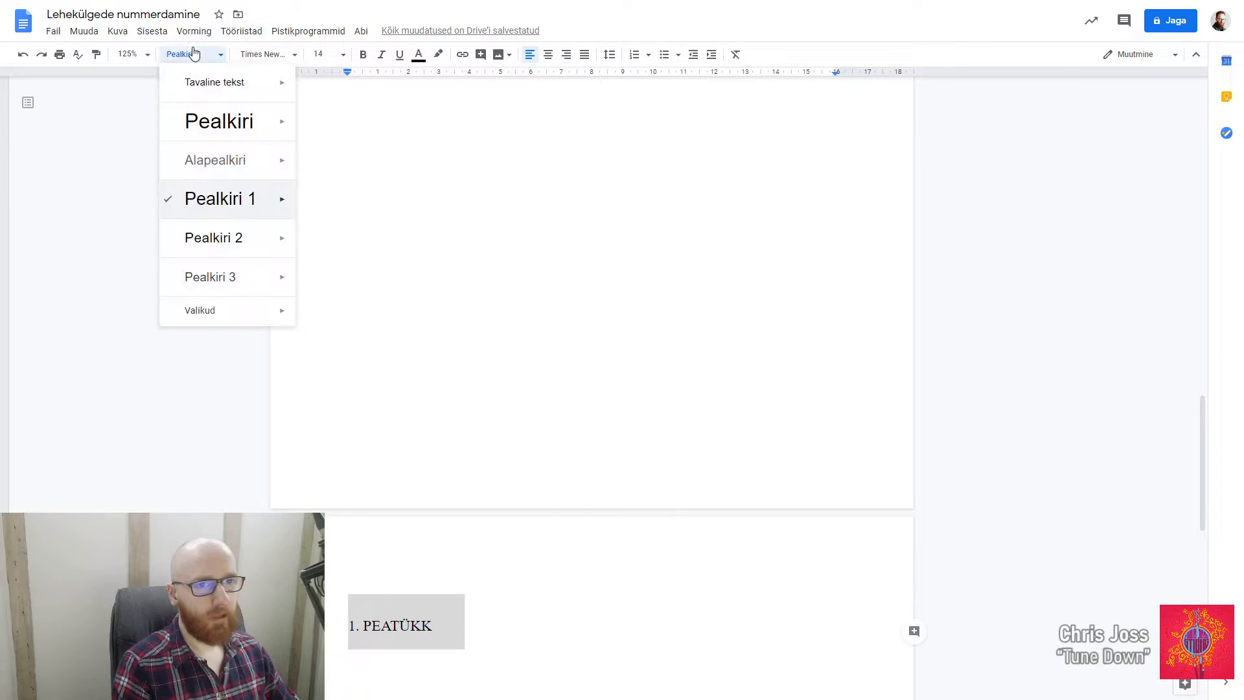
{"action": "mouse_move", "coordinate": [296, 206]}
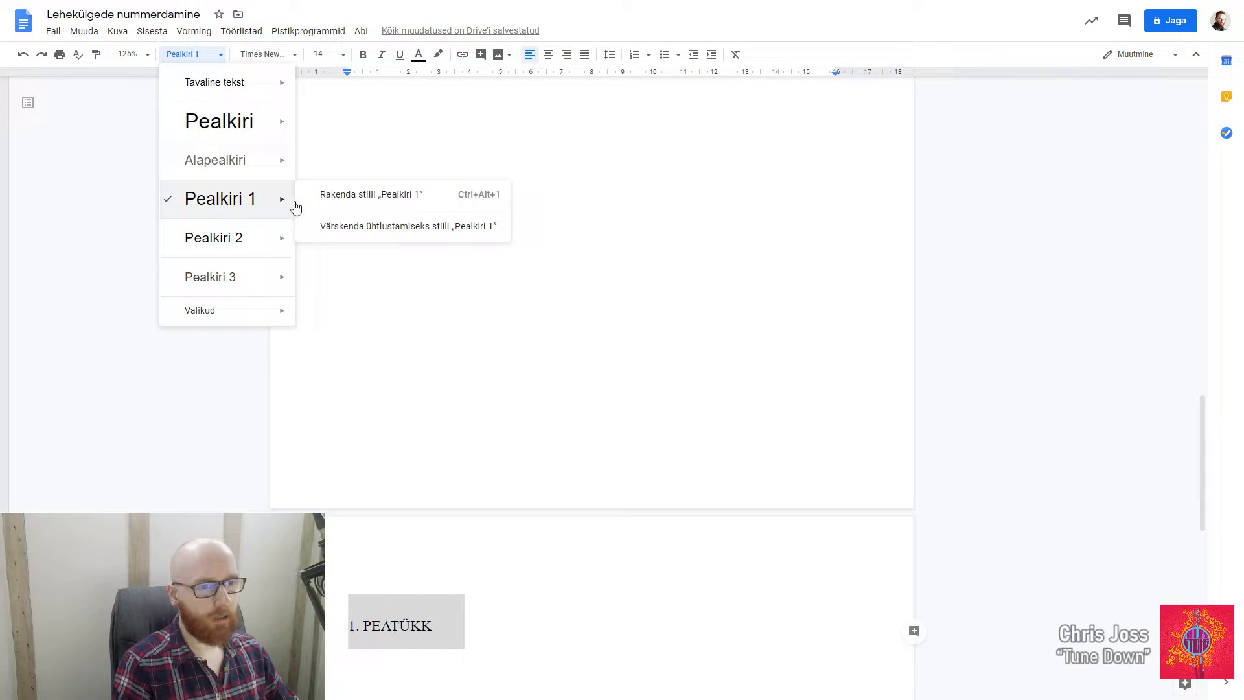
{"action": "left_click", "coordinate": [386, 237]}
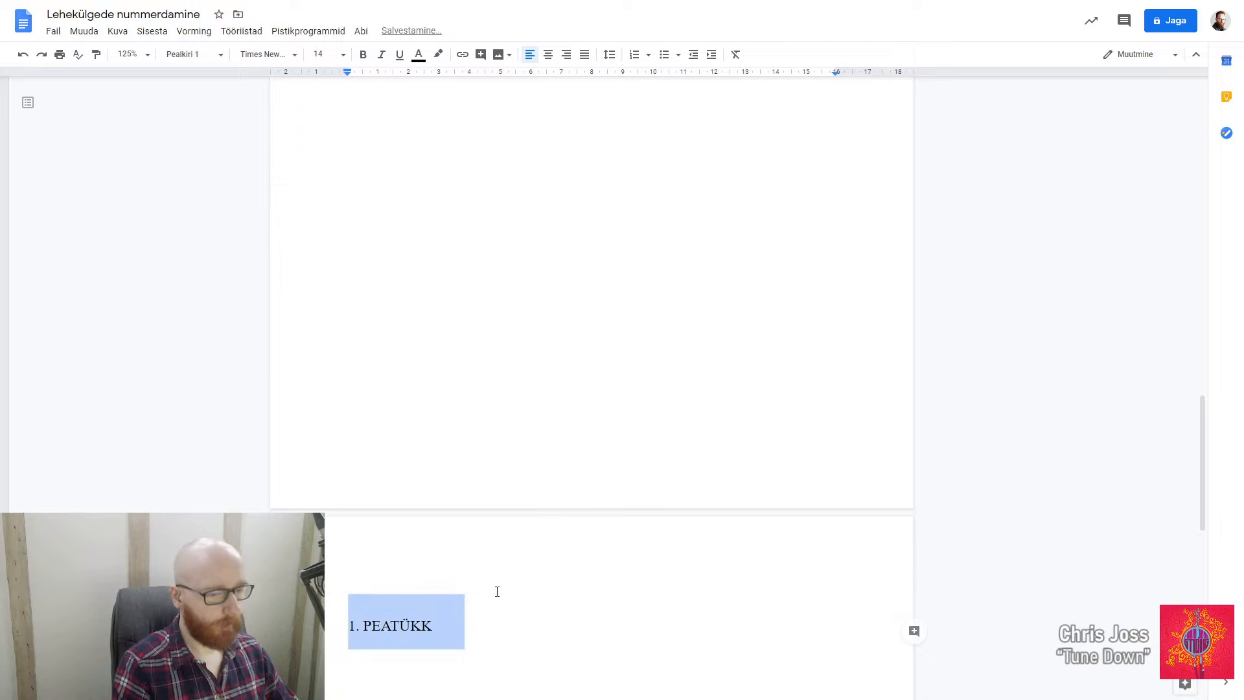
{"action": "left_click", "coordinate": [503, 611]}
Insert page numbers in the footer, starting from the first page, and return to the body text.
{"action": "scroll", "coordinate": [512, 596], "scroll_direction": "down", "scroll_amount": 4}
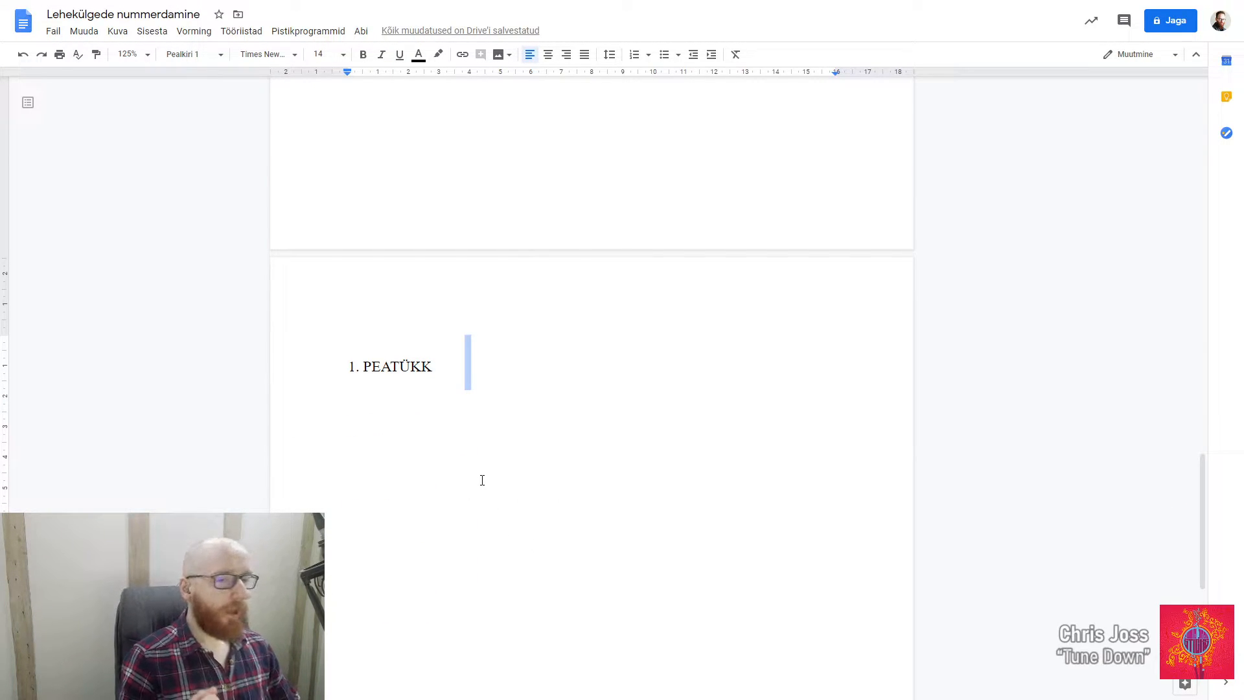
{"action": "scroll", "coordinate": [473, 483], "scroll_direction": "up", "scroll_amount": 5}
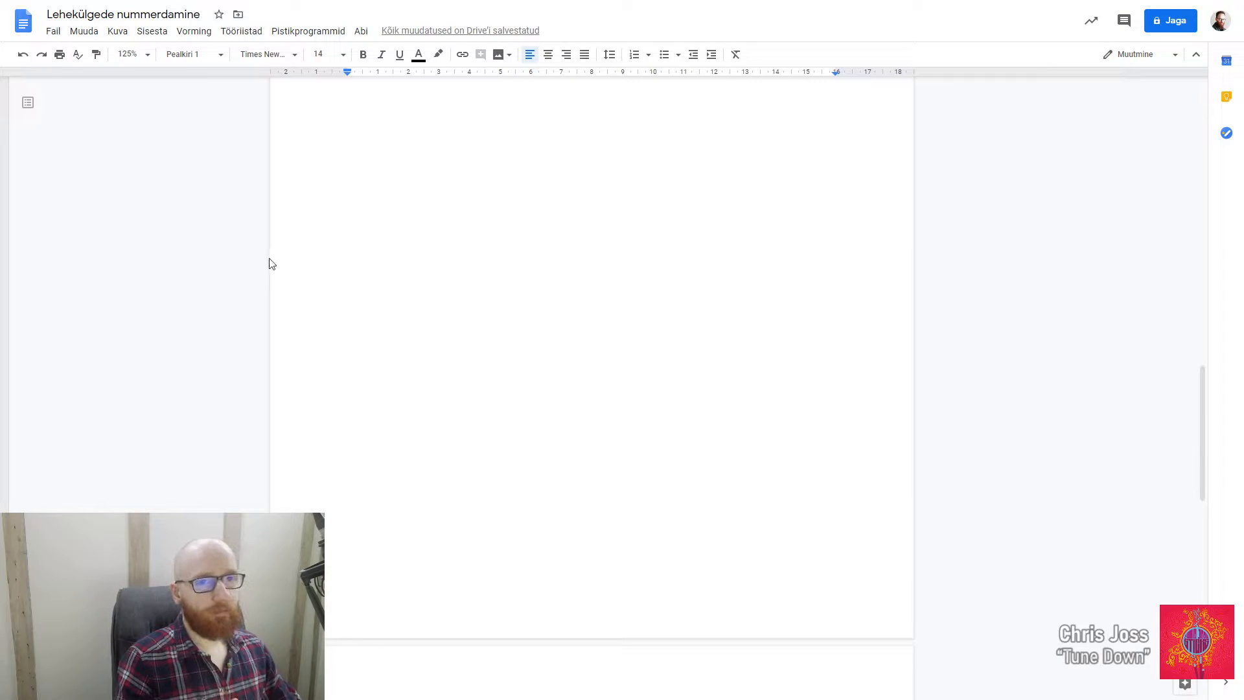
{"action": "left_click", "coordinate": [156, 34]}
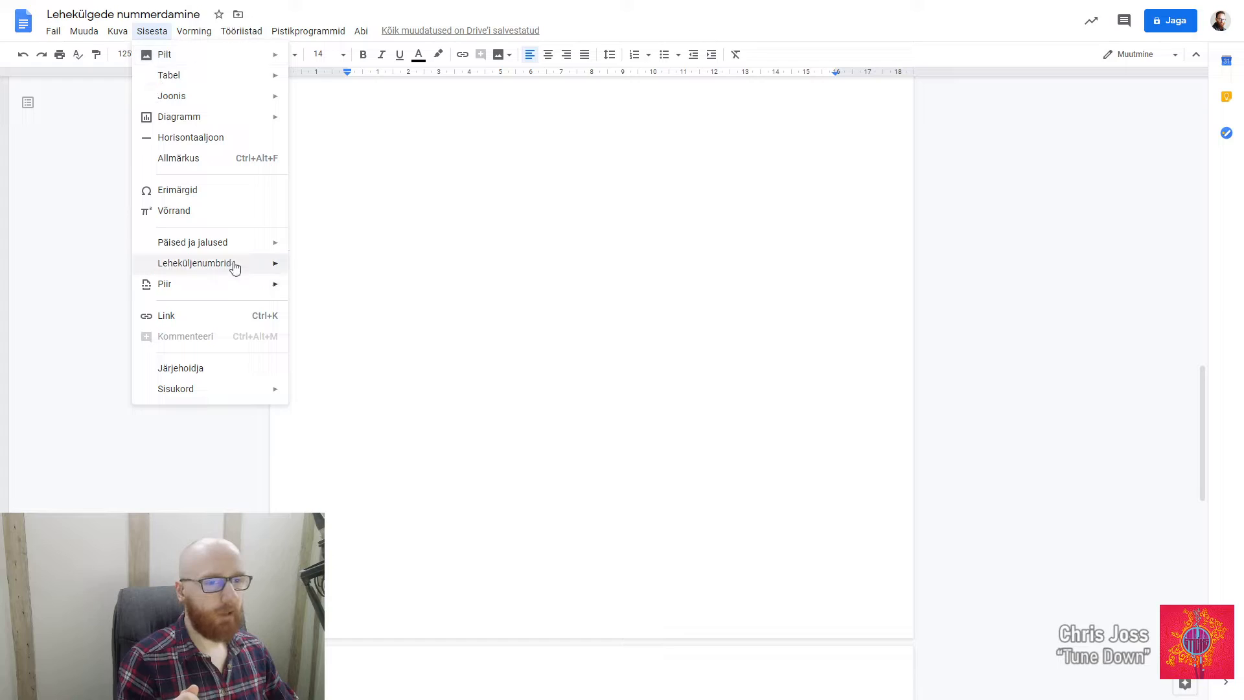
{"action": "mouse_move", "coordinate": [235, 264]}
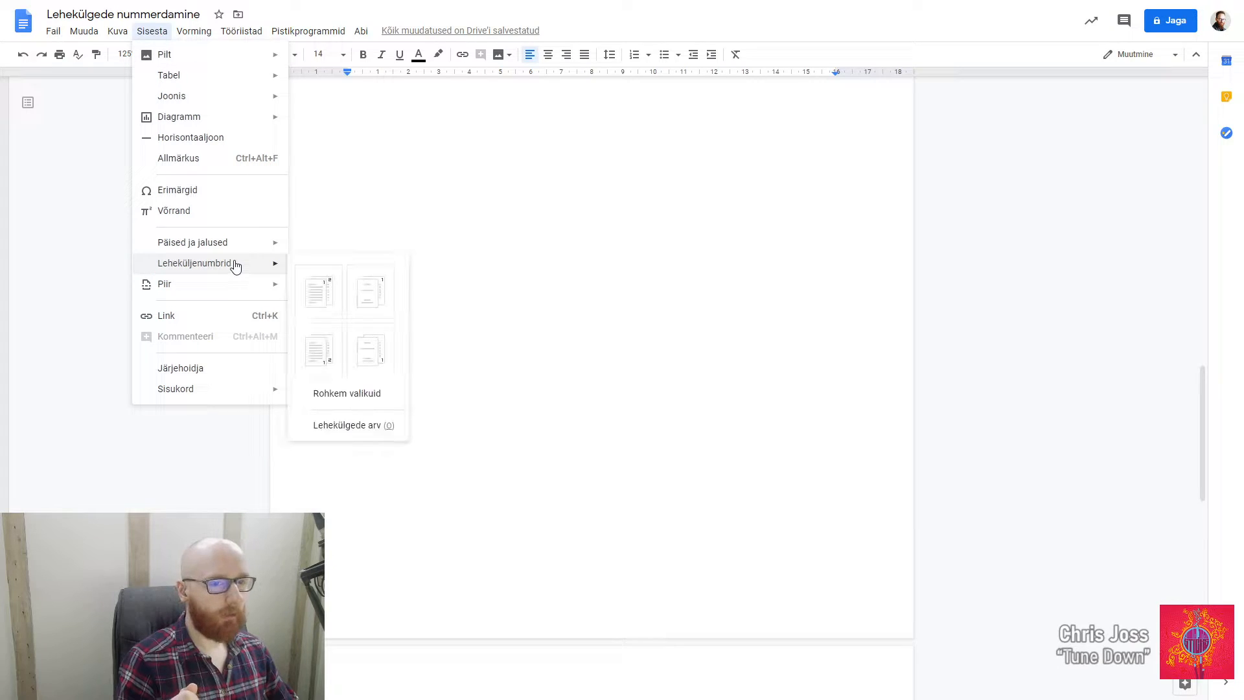
{"action": "left_click", "coordinate": [333, 349]}
{"action": "left_click", "coordinate": [846, 239]}
Review the document from the title page to the chapter page to check the page numbering.
{"action": "scroll", "coordinate": [691, 382], "scroll_direction": "up", "scroll_amount": 3}
{"action": "scroll", "coordinate": [691, 381], "scroll_direction": "up", "scroll_amount": 10}
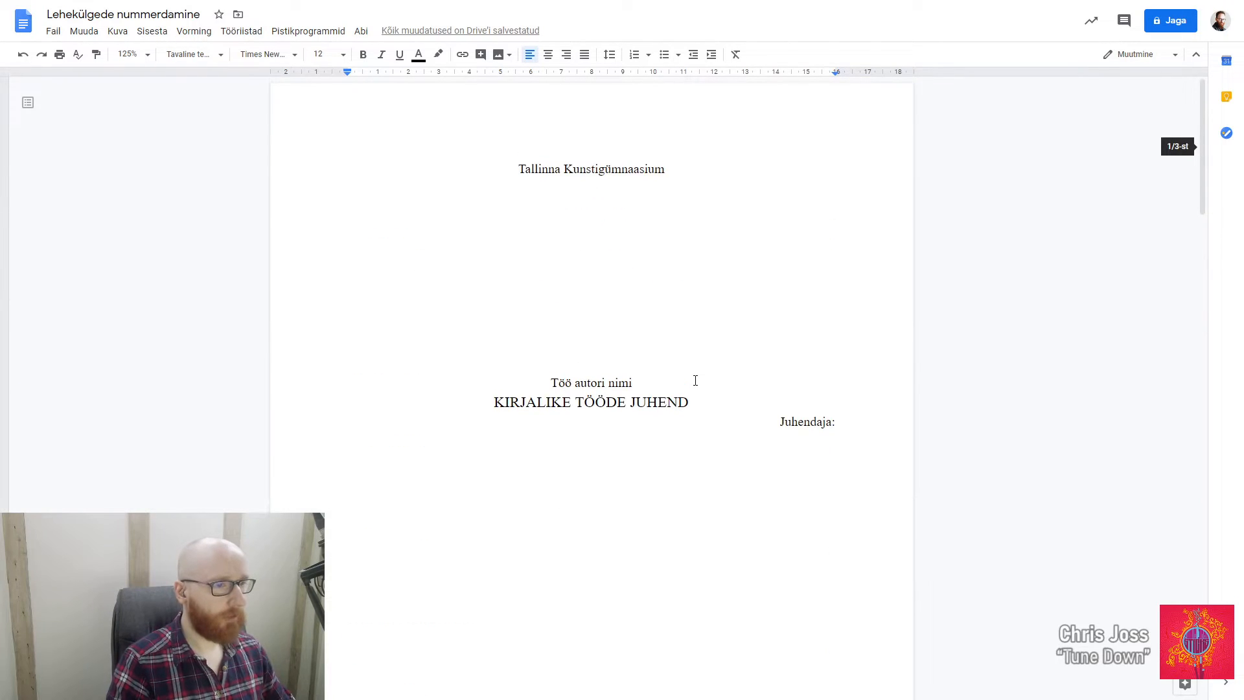
{"action": "scroll", "coordinate": [694, 382], "scroll_direction": "down", "scroll_amount": 7}
{"action": "scroll", "coordinate": [836, 431], "scroll_direction": "down", "scroll_amount": 15}
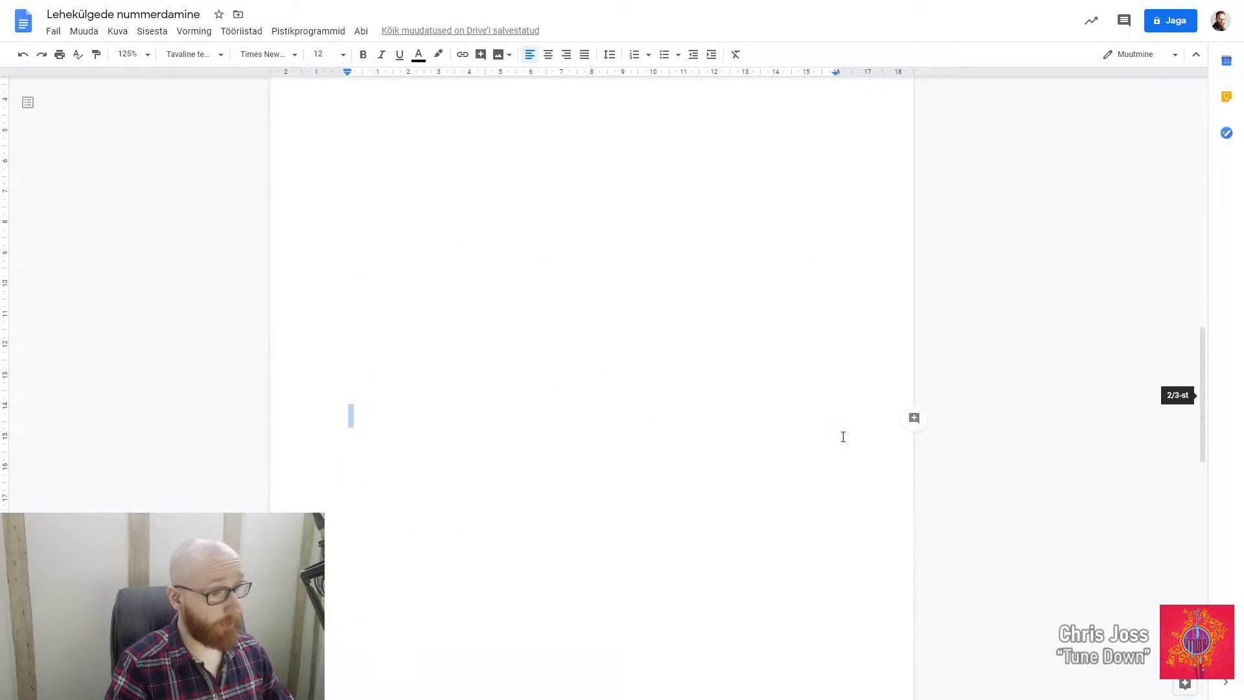
{"action": "scroll", "coordinate": [850, 300], "scroll_direction": "up", "scroll_amount": 6}
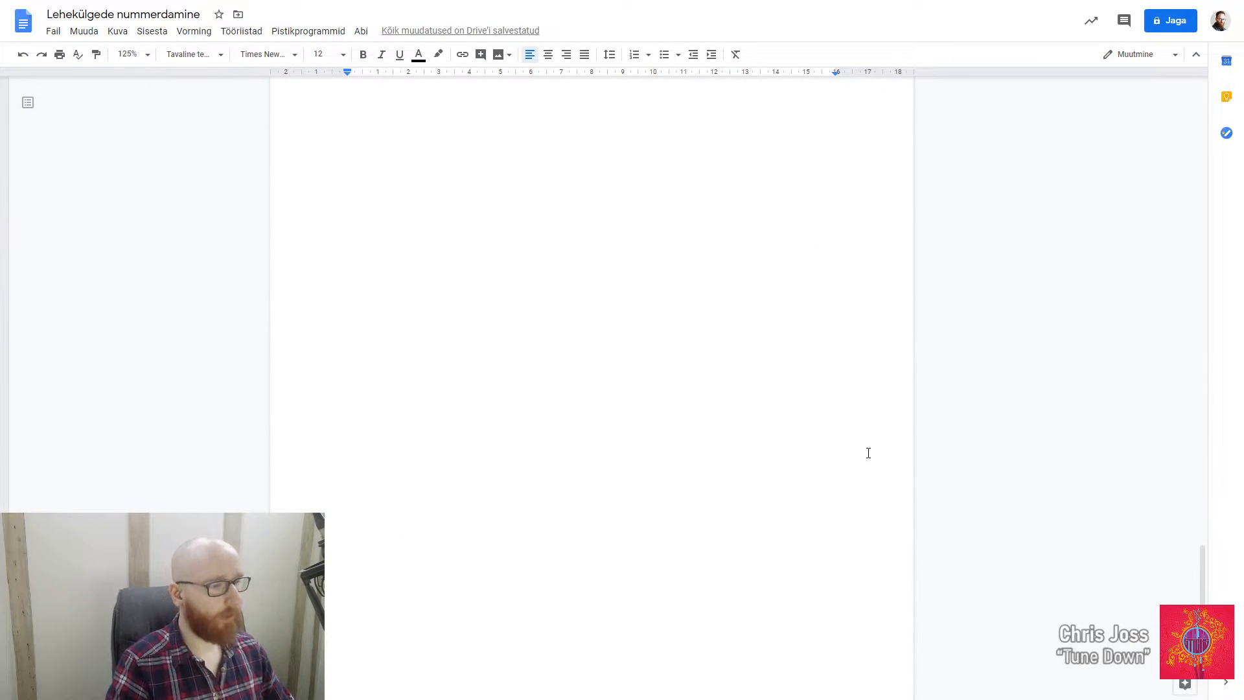
{"action": "scroll", "coordinate": [849, 439], "scroll_direction": "down", "scroll_amount": 12}
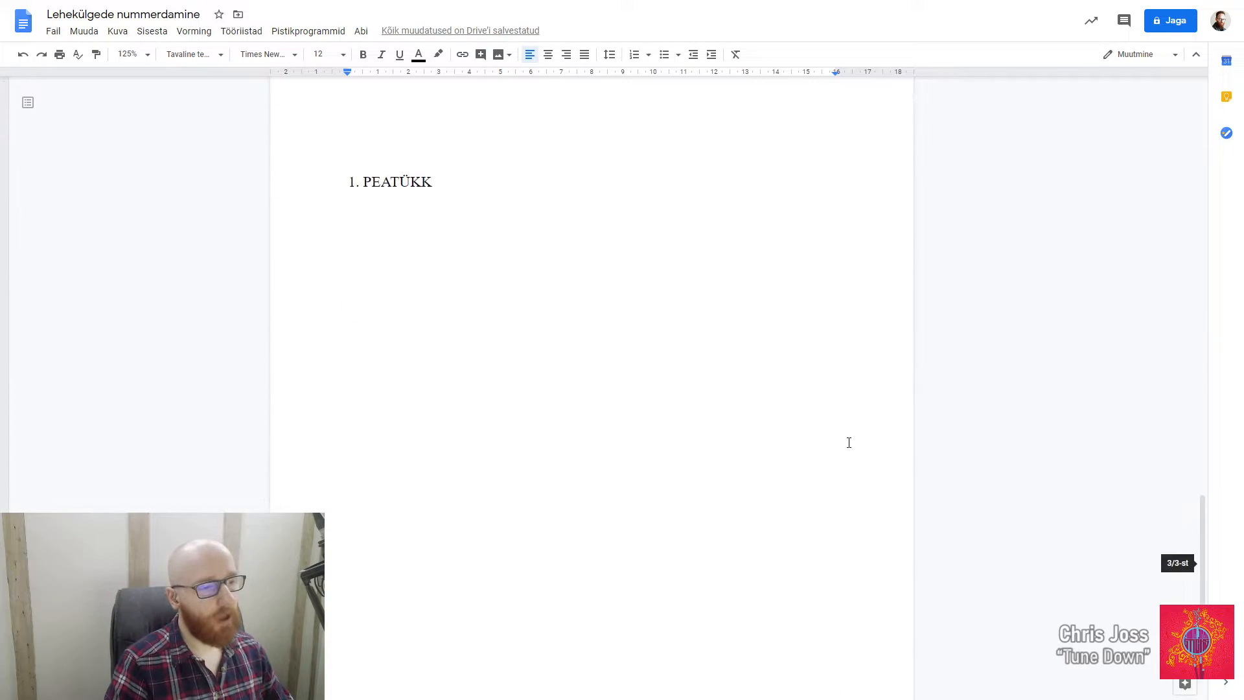
Open the footer formatting settings from the third page's footer and close them without changing anything.
{"action": "left_click", "coordinate": [839, 643]}
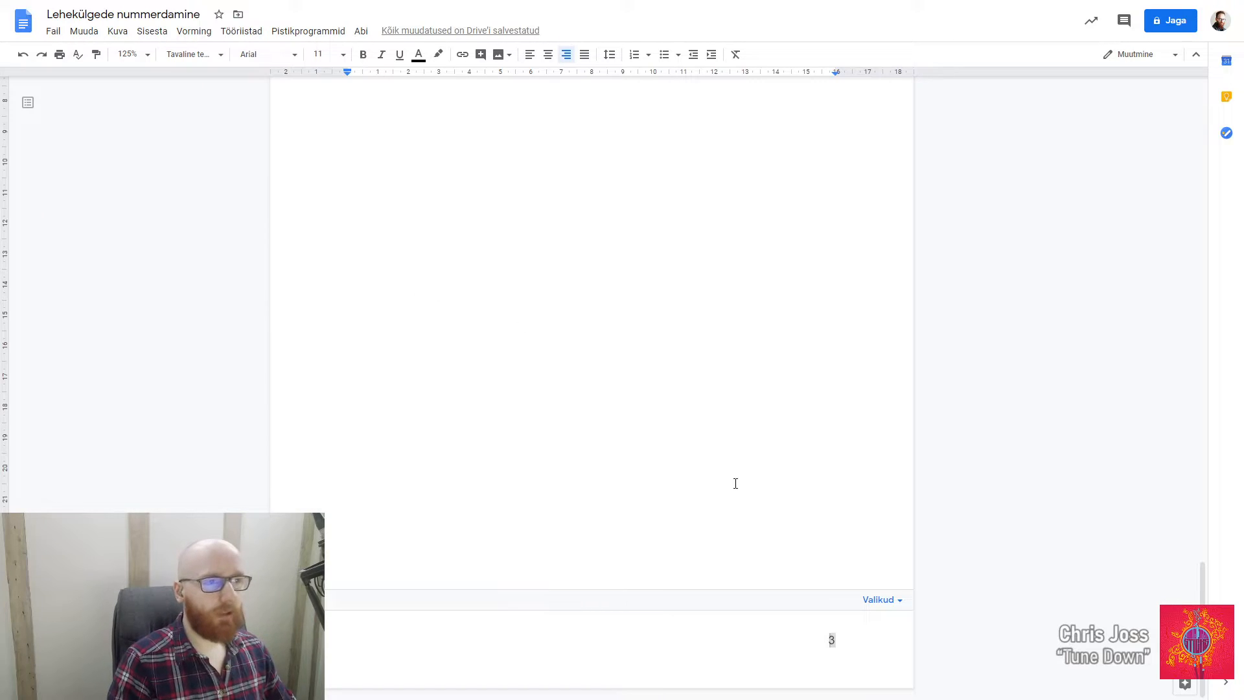
{"action": "left_click", "coordinate": [896, 601]}
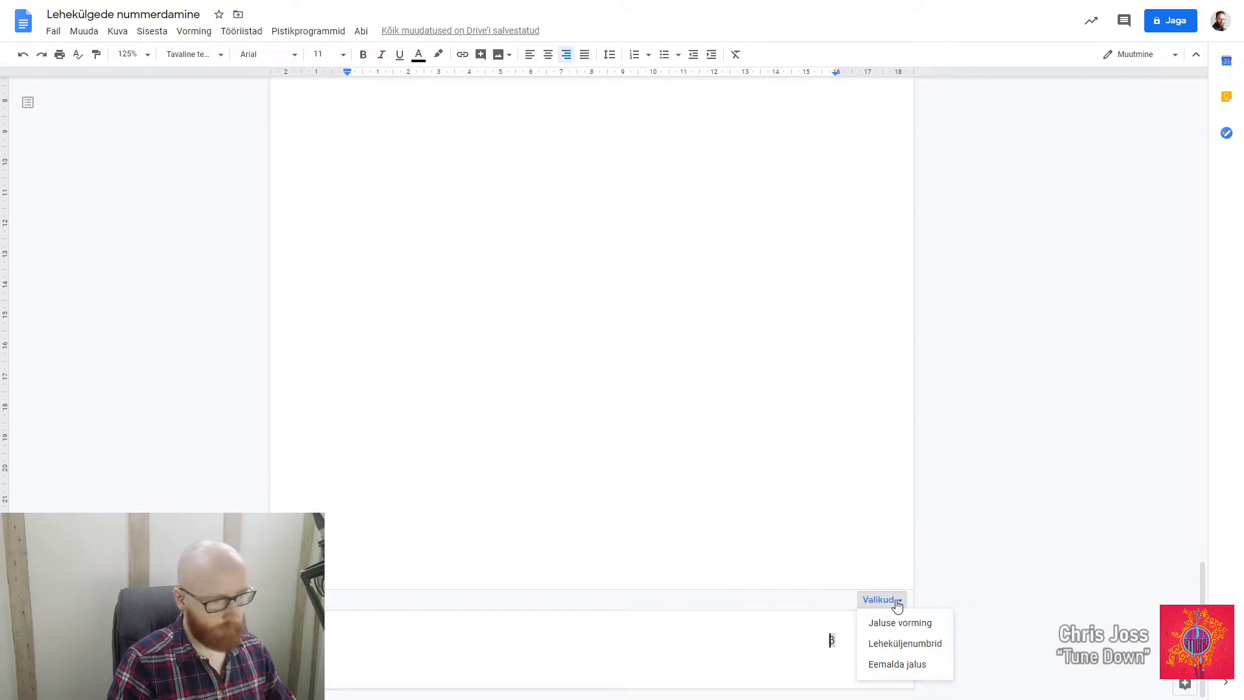
{"action": "left_click", "coordinate": [911, 630]}
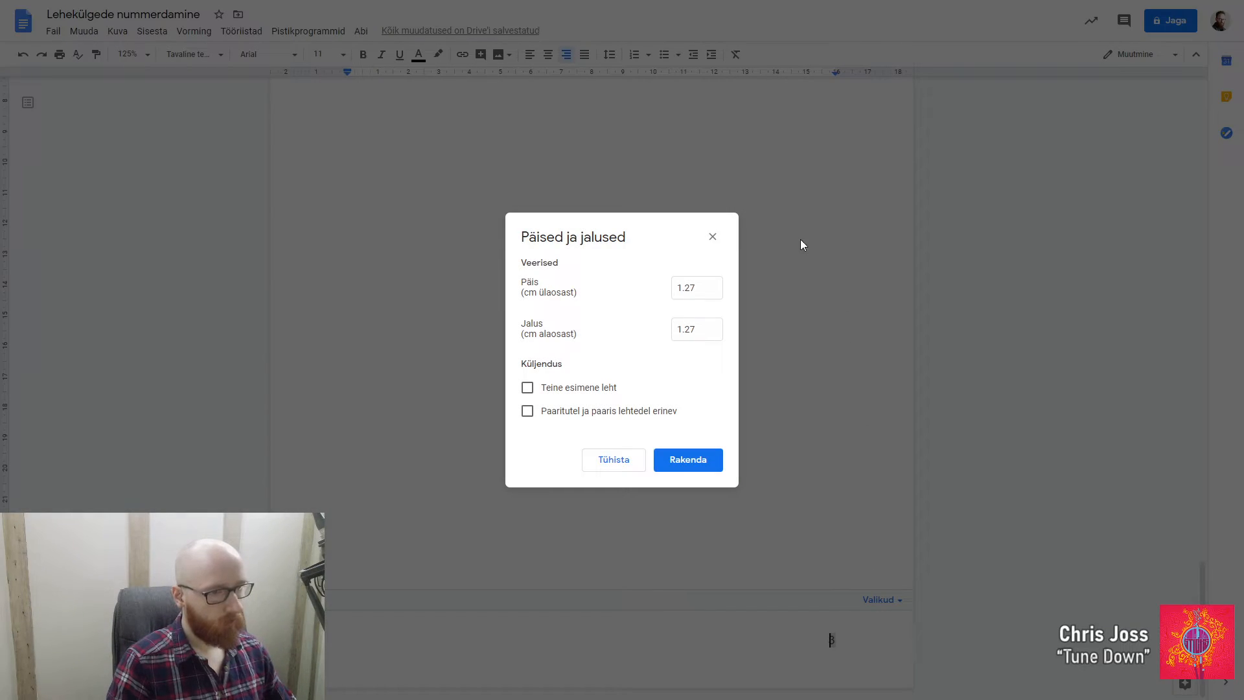
{"action": "left_click", "coordinate": [712, 237]}
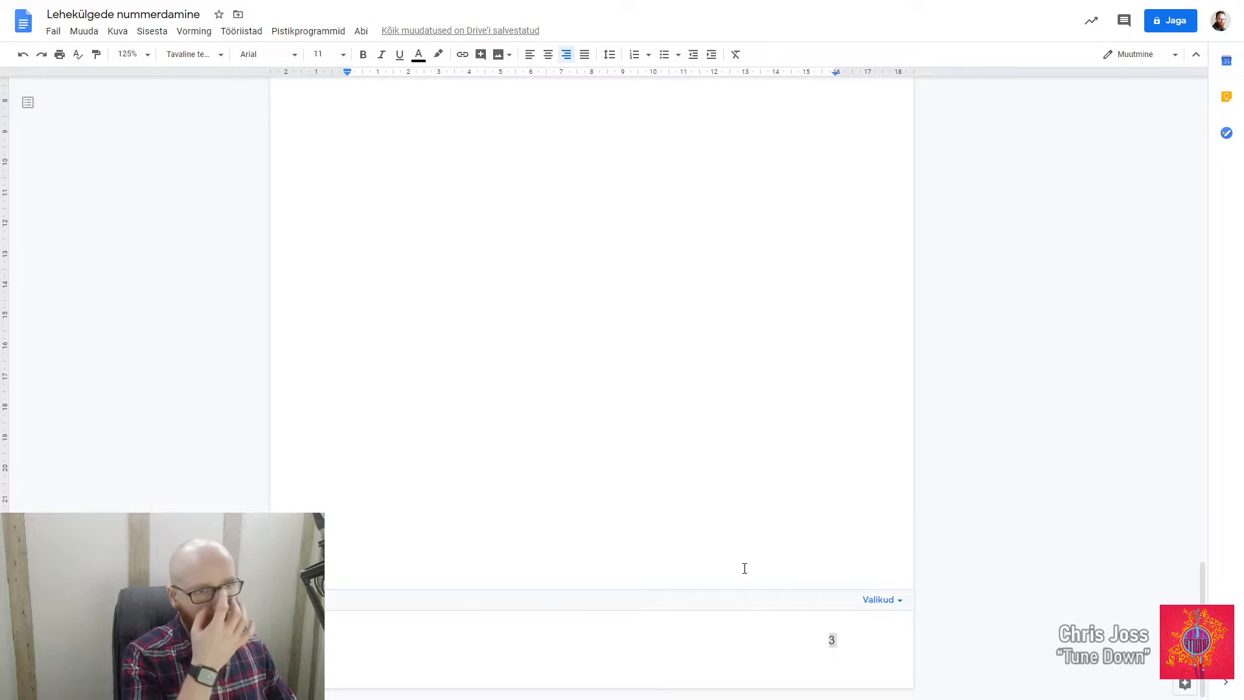
Try a different first-page footer, check the page numbers on the following pages, and turn the option off again.
{"action": "scroll", "coordinate": [644, 564], "scroll_direction": "down", "scroll_amount": 6}
{"action": "scroll", "coordinate": [655, 564], "scroll_direction": "up", "scroll_amount": 6}
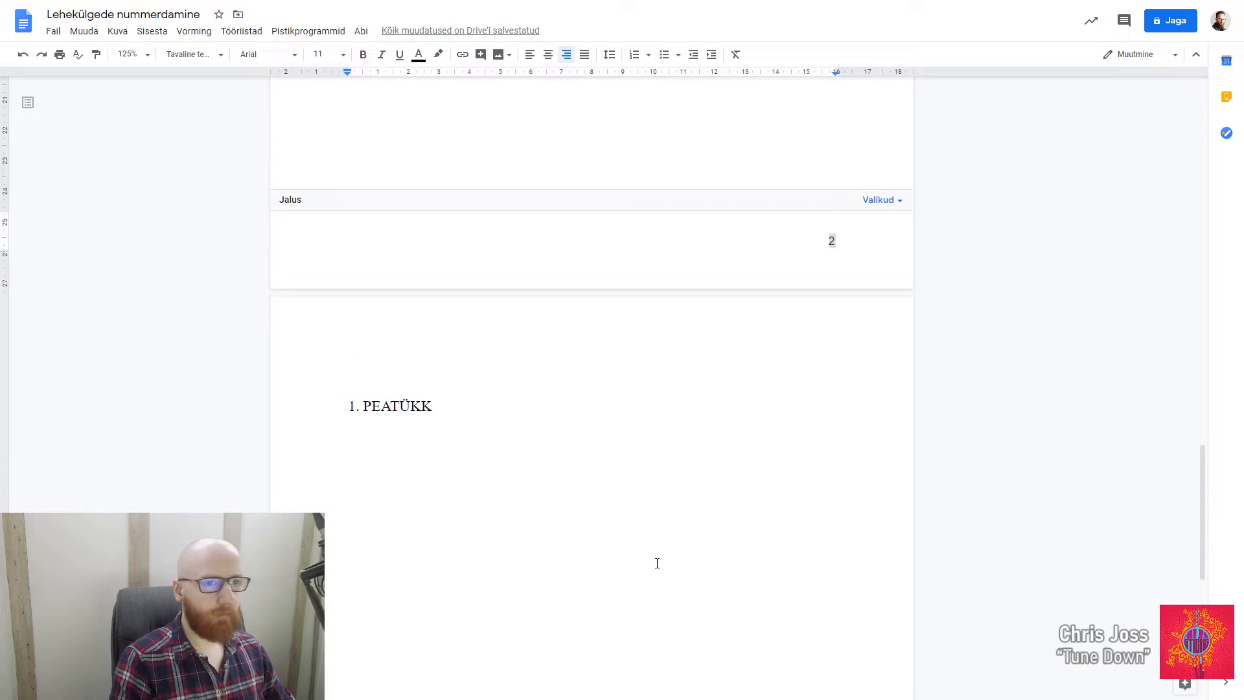
{"action": "scroll", "coordinate": [657, 562], "scroll_direction": "down", "scroll_amount": 6}
{"action": "scroll", "coordinate": [660, 561], "scroll_direction": "up", "scroll_amount": 20}
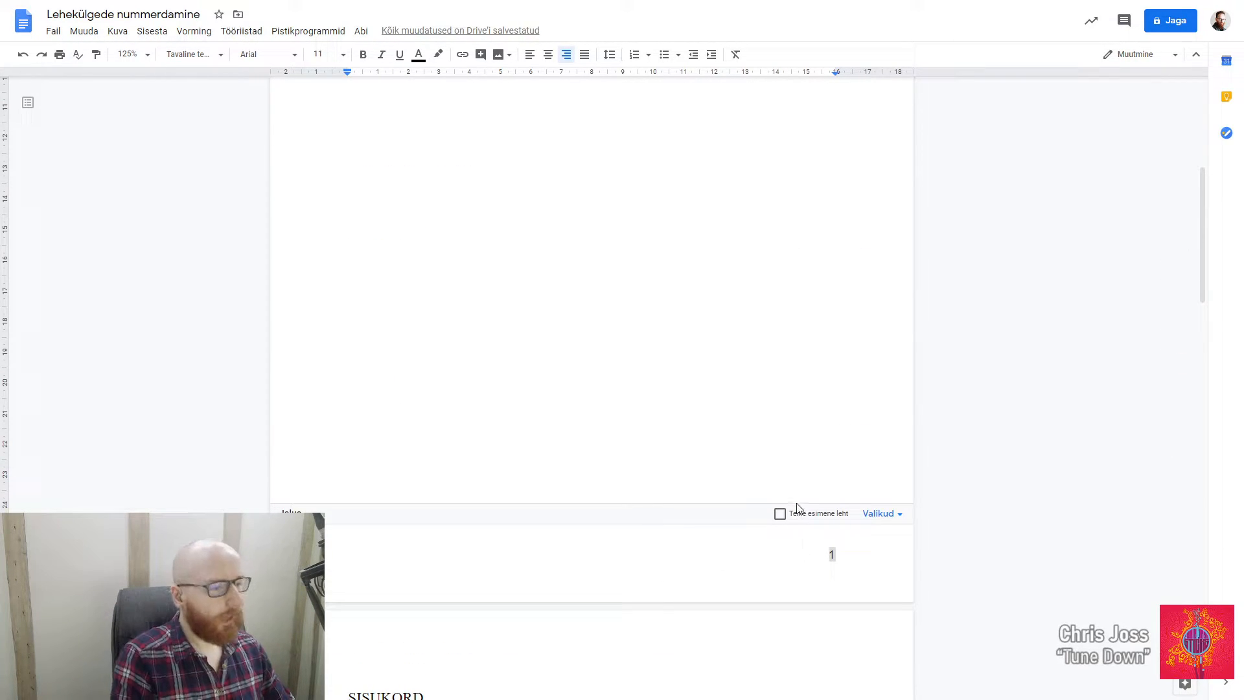
{"action": "left_click", "coordinate": [790, 513]}
{"action": "scroll", "coordinate": [794, 525], "scroll_direction": "down", "scroll_amount": 15}
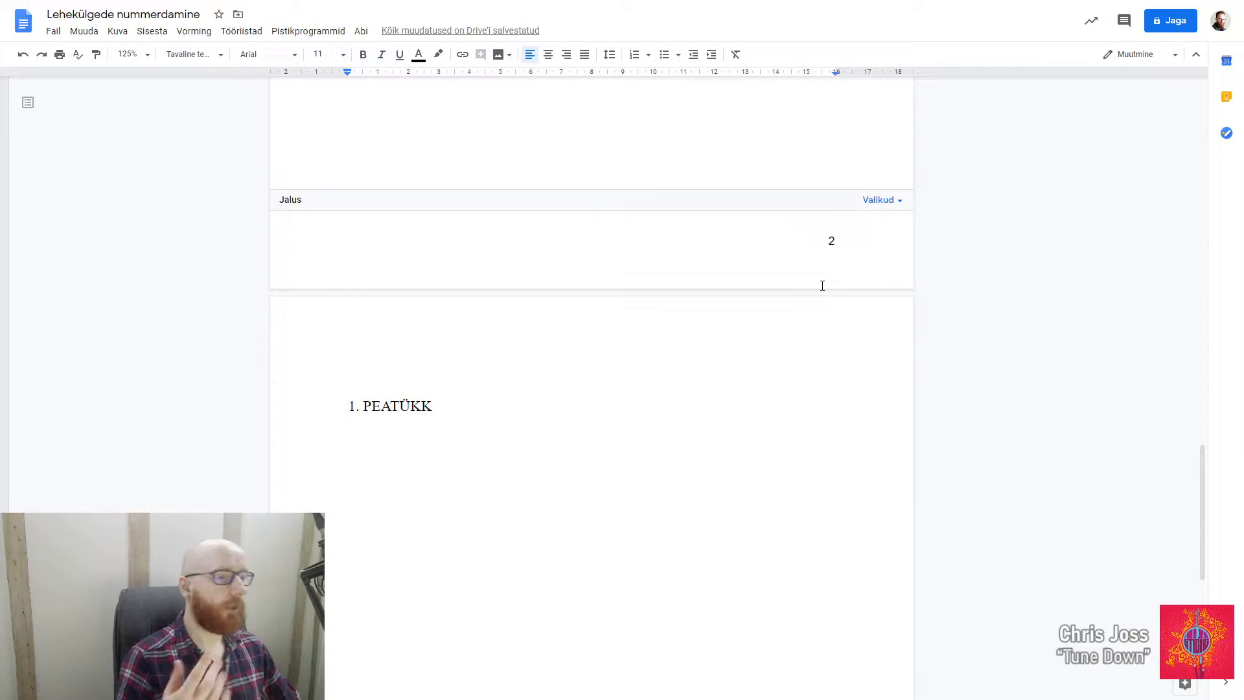
{"action": "scroll", "coordinate": [822, 286], "scroll_direction": "up", "scroll_amount": 12}
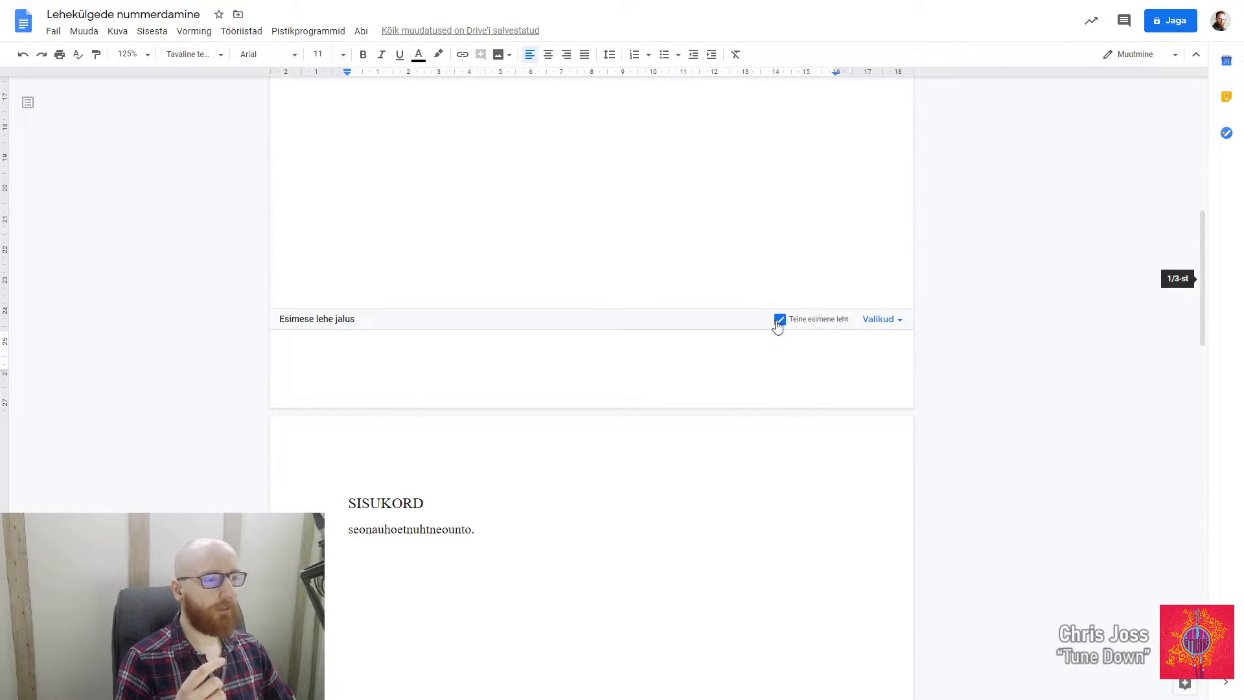
{"action": "left_click", "coordinate": [779, 319]}
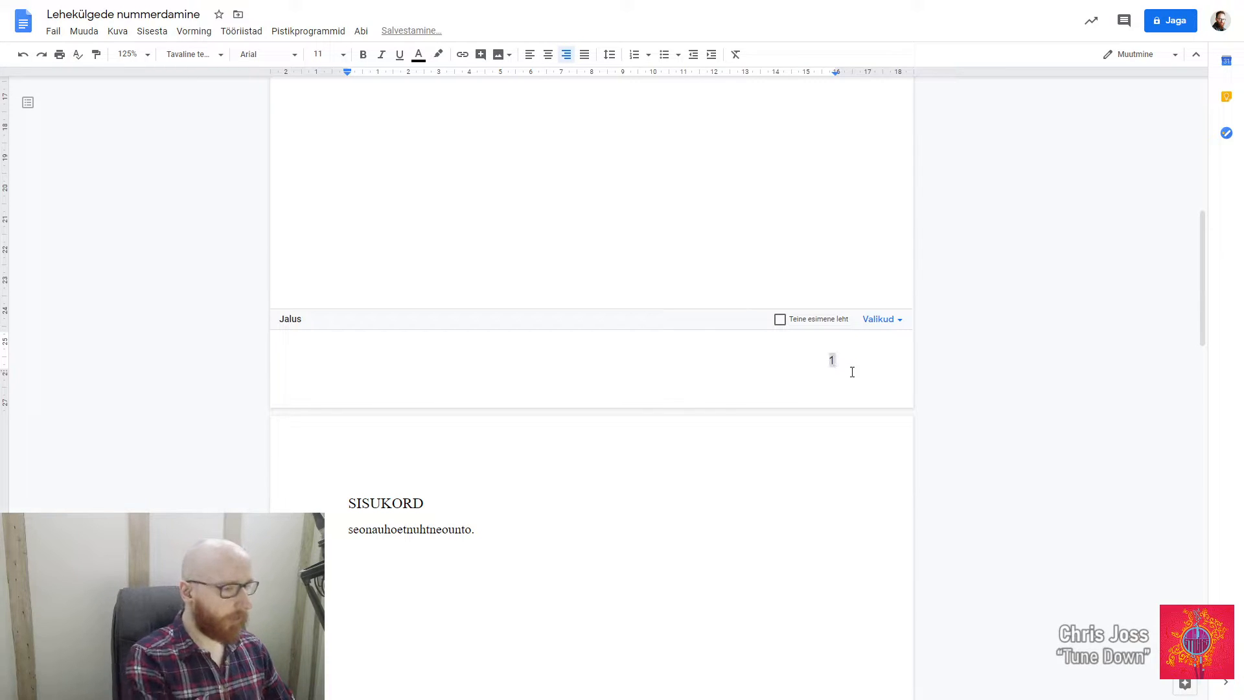
Try deleting the page number from the first page's footer, undo the deletion, and return to the body text.
{"action": "key", "text": "BackSpace"}
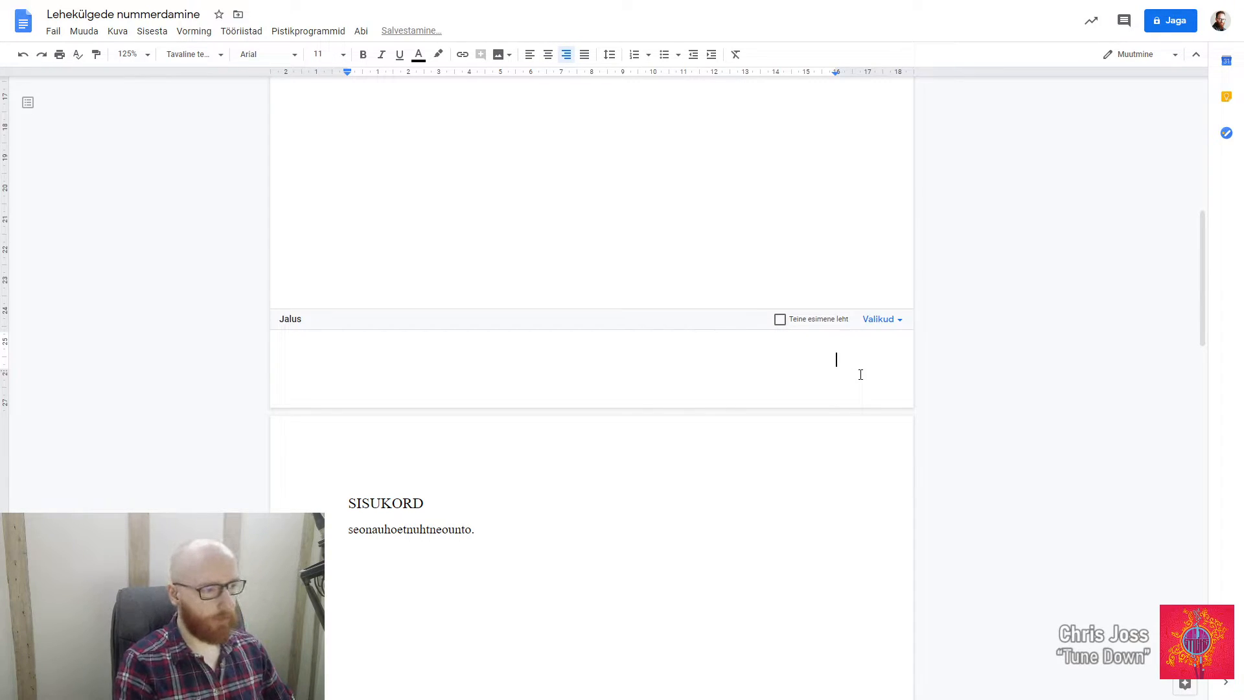
{"action": "key", "text": "ctrl+z"}
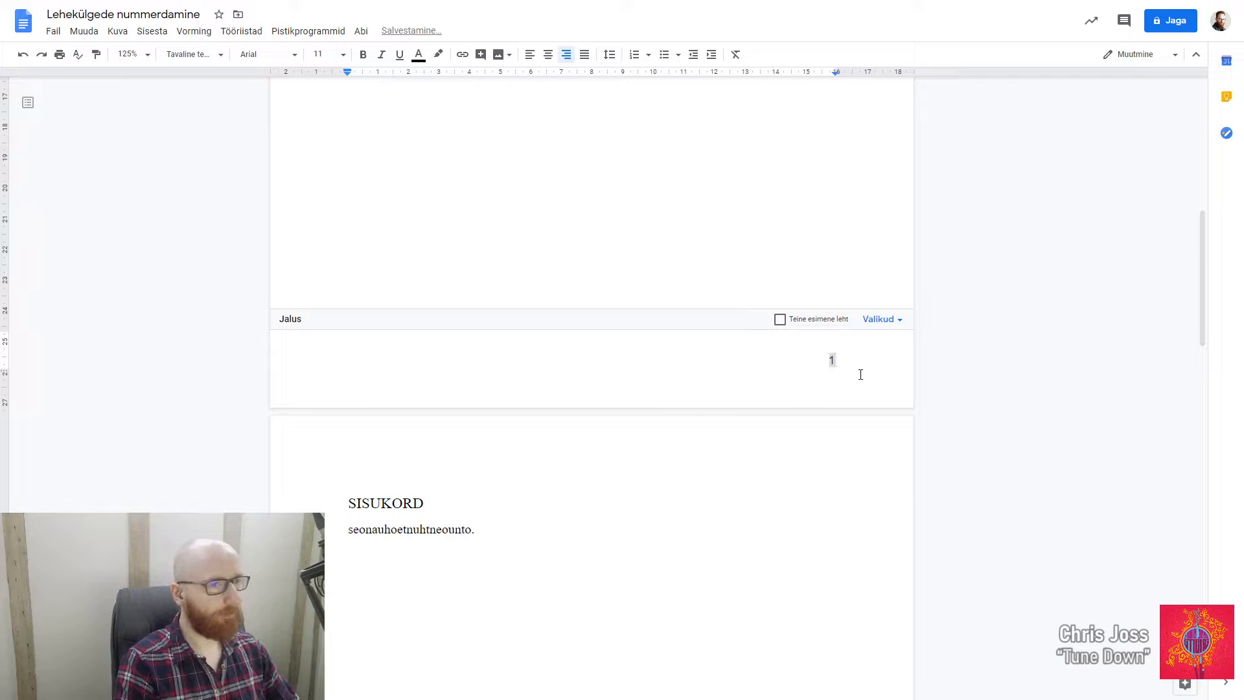
{"action": "scroll", "coordinate": [888, 293], "scroll_direction": "down", "scroll_amount": 20}
{"action": "double_click", "coordinate": [774, 337]}
{"action": "scroll", "coordinate": [781, 339], "scroll_direction": "down", "scroll_amount": 5}
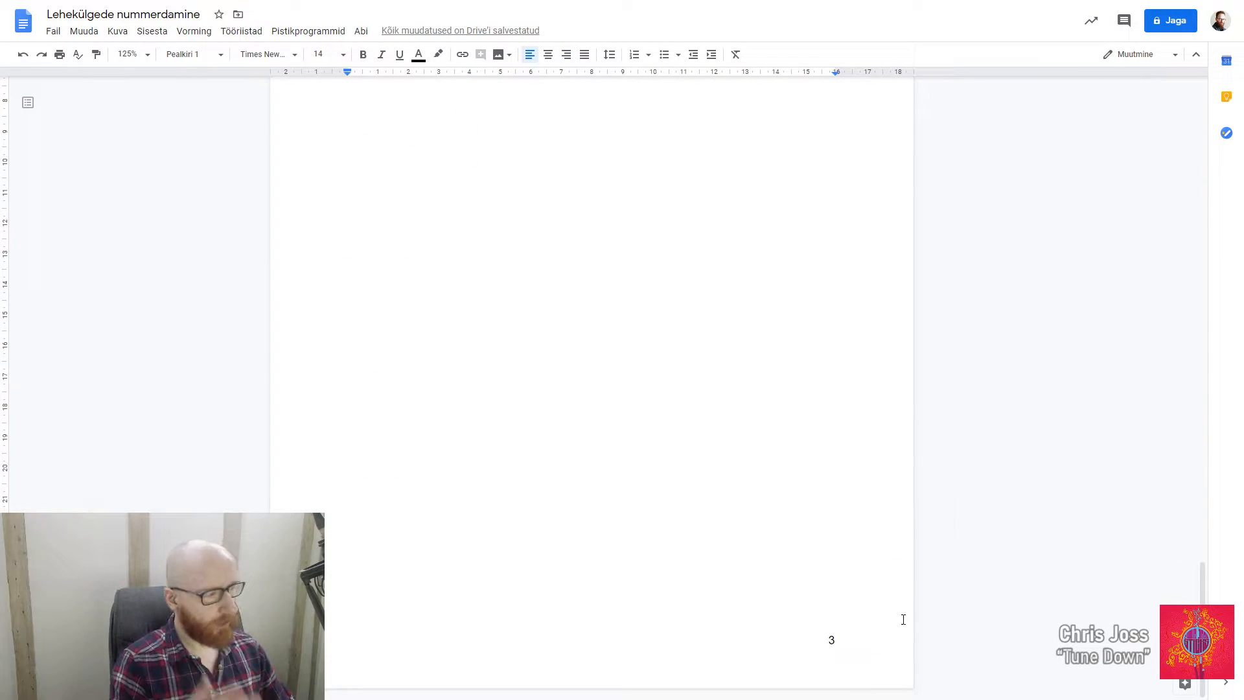
{"action": "scroll", "coordinate": [899, 599], "scroll_direction": "up", "scroll_amount": 10}
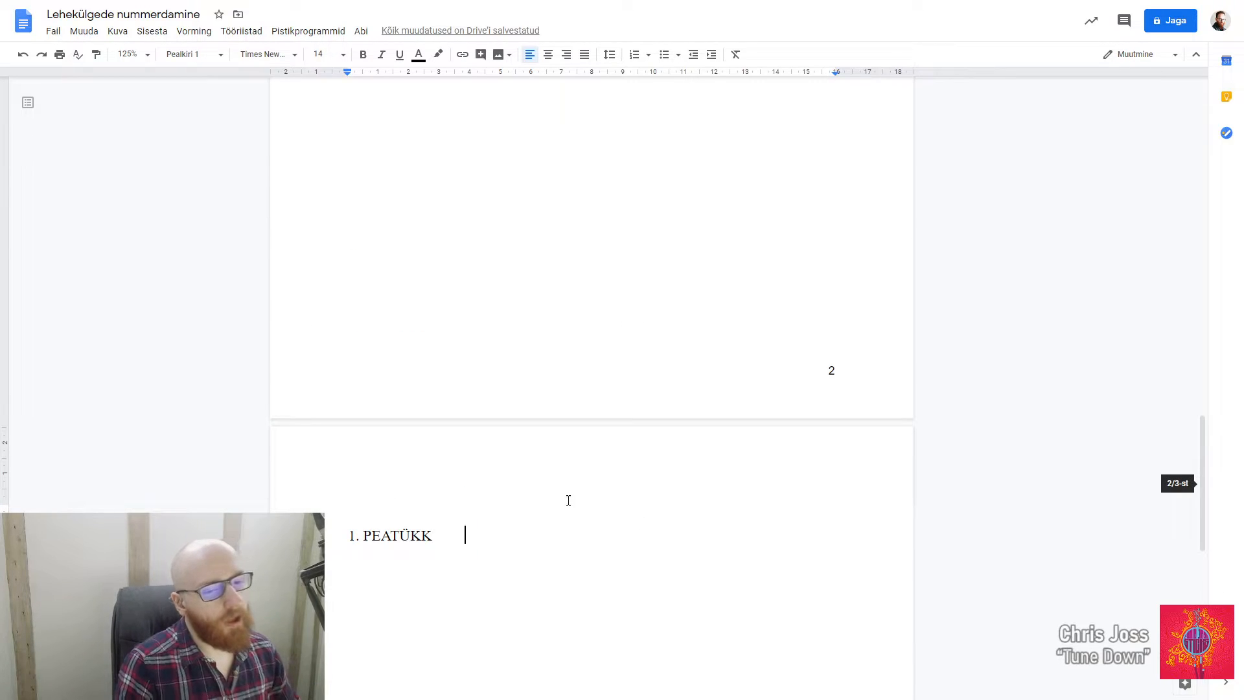
Delete the empty lines between the contents text and the "1. PEATÜKK" title, and insert a page break in their place.
{"action": "scroll", "coordinate": [402, 421], "scroll_direction": "up", "scroll_amount": 3}
{"action": "left_click_drag", "start_coordinate": [398, 482], "coordinate": [379, 147]}
{"action": "scroll", "coordinate": [425, 317], "scroll_direction": "down", "scroll_amount": 1}
{"action": "left_click_drag", "start_coordinate": [523, 435], "coordinate": [411, 460]}
{"action": "scroll", "coordinate": [408, 460], "scroll_direction": "up", "scroll_amount": 8}
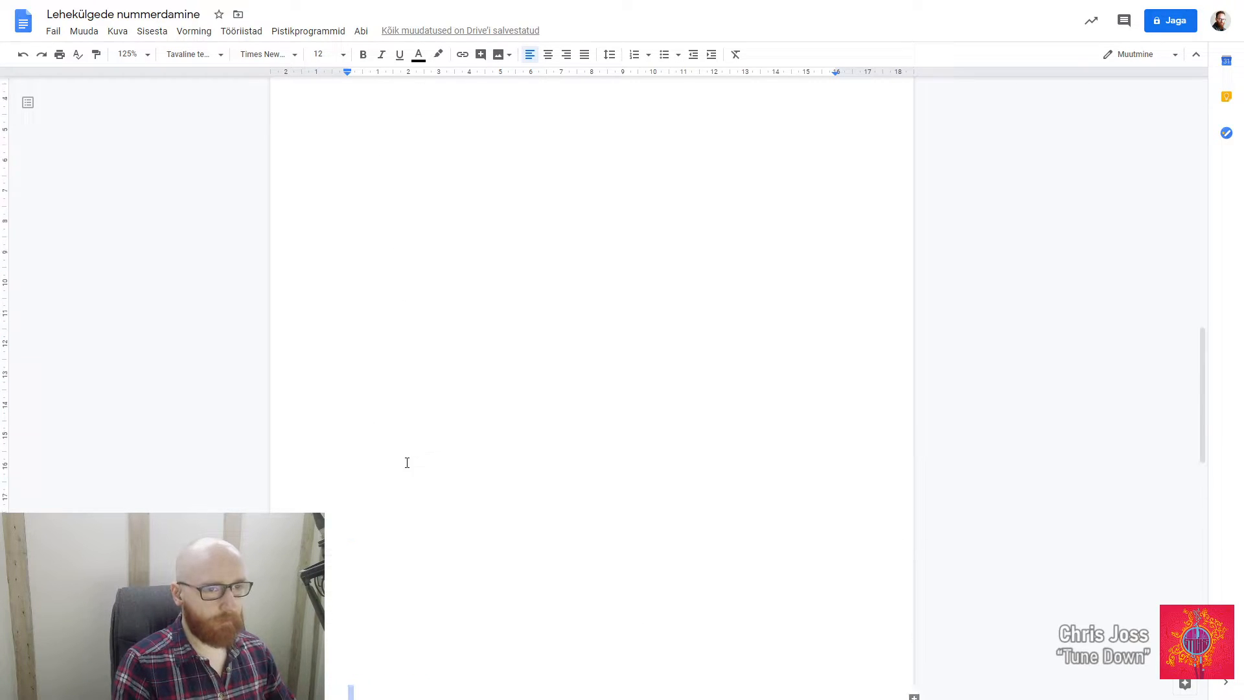
{"action": "left_click", "coordinate": [491, 270]}
{"action": "left_click_drag", "start_coordinate": [491, 271], "coordinate": [366, 393]}
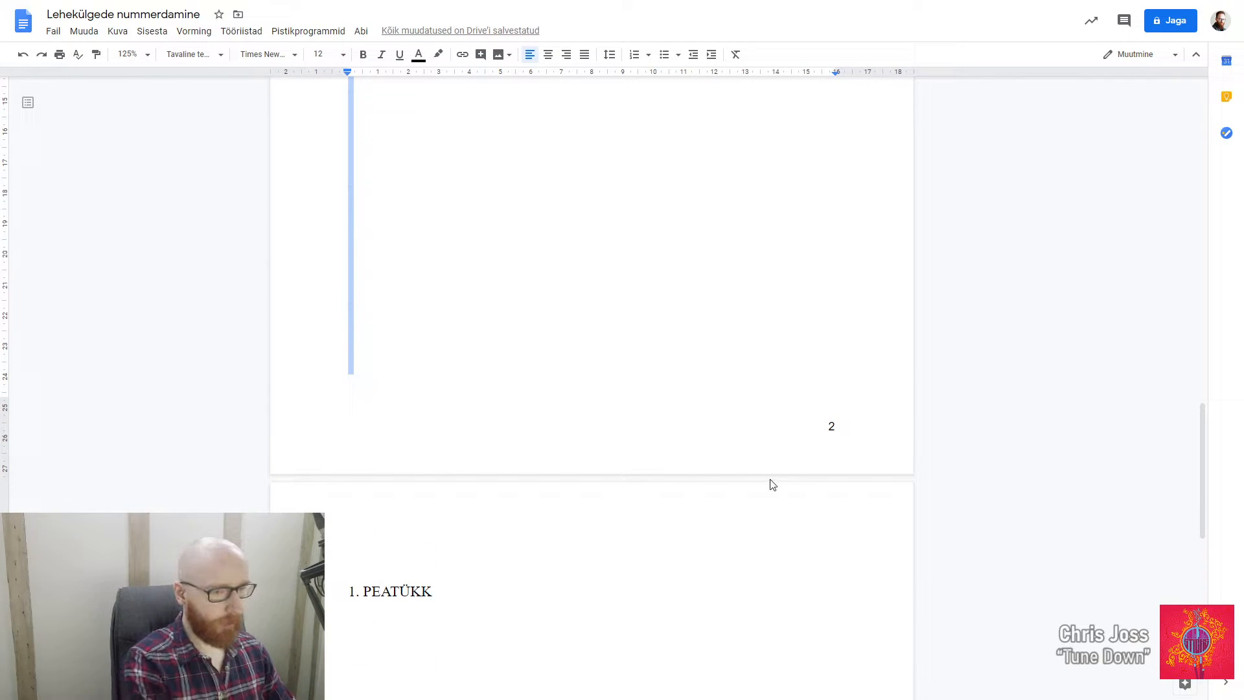
{"action": "key", "text": "BackSpace"}
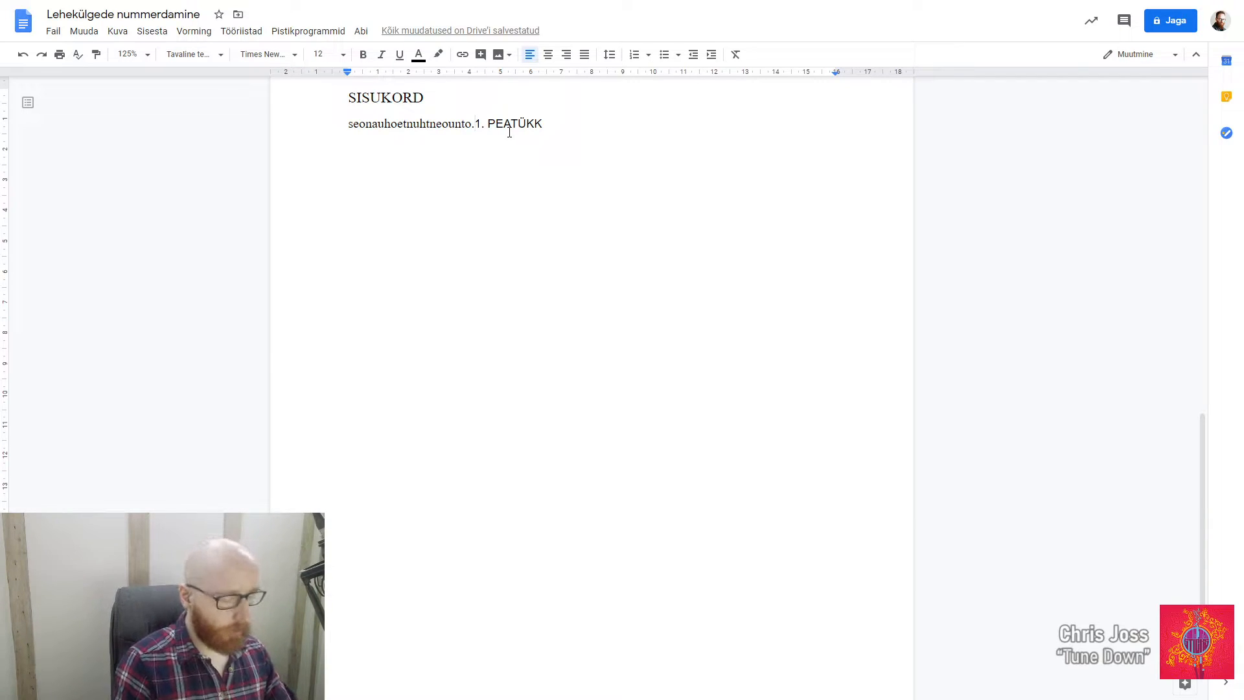
{"action": "key", "text": "ctrl+Return"}
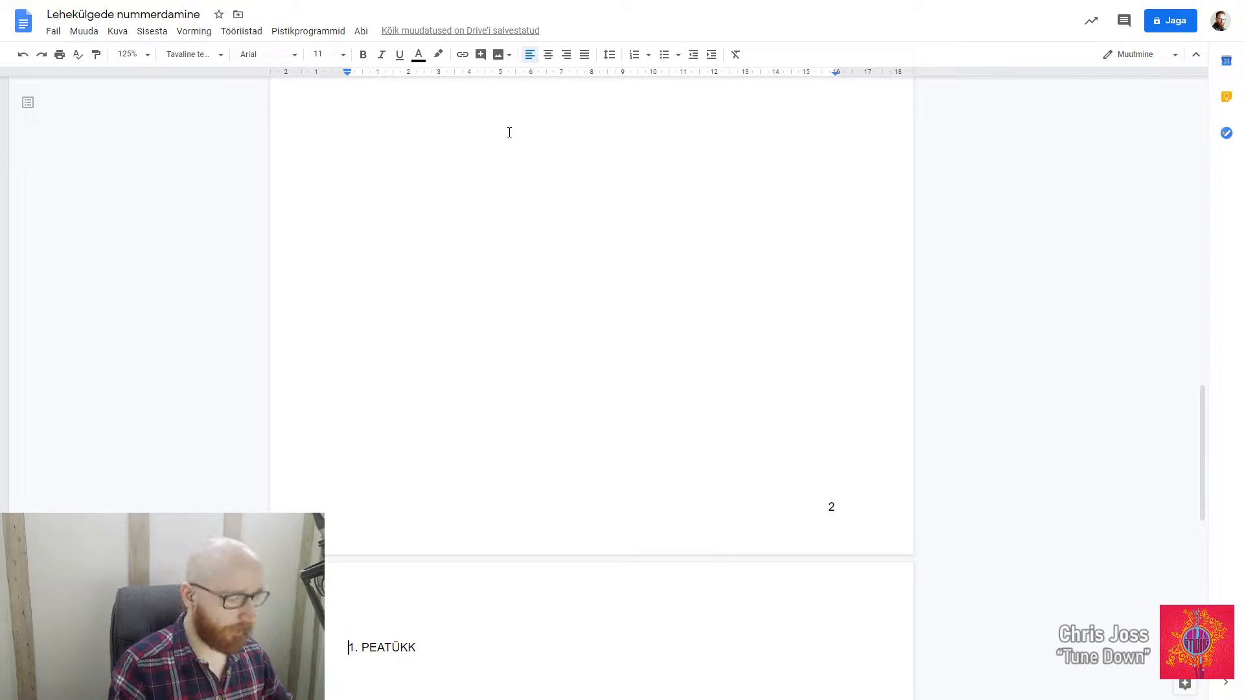
Add filler text after the contents paragraph and check the chapter title's position on the third page.
{"action": "scroll", "coordinate": [528, 327], "scroll_direction": "up", "scroll_amount": 8}
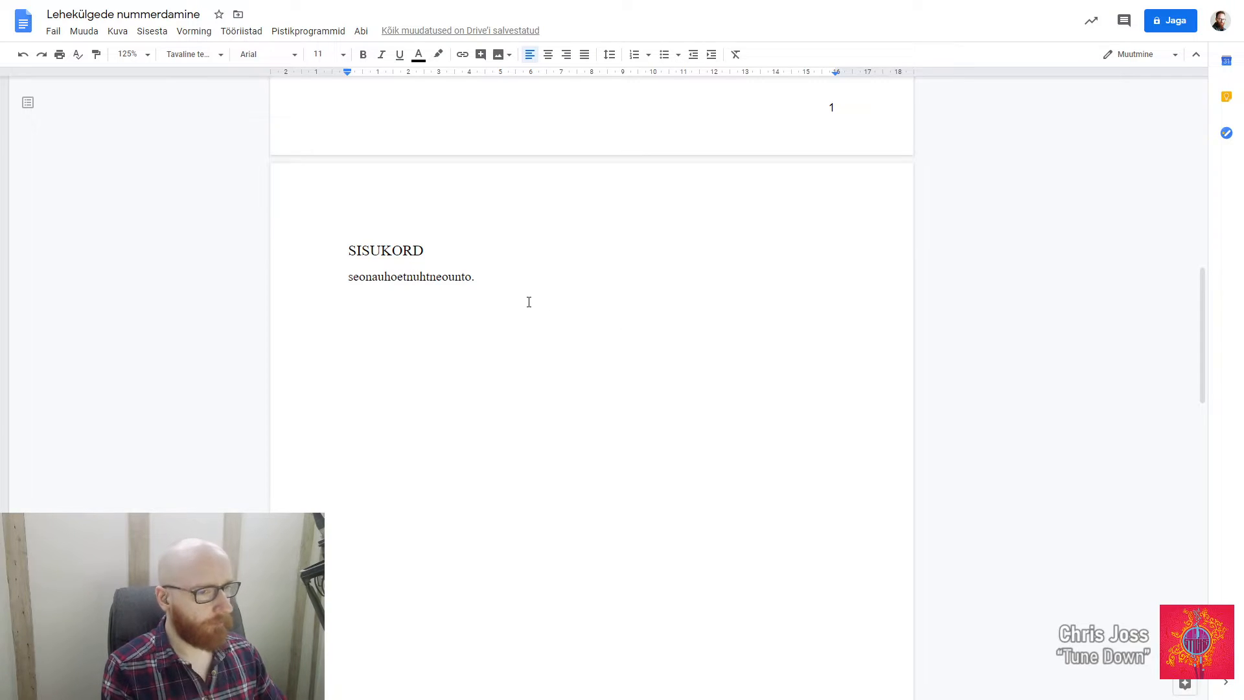
{"action": "scroll", "coordinate": [529, 303], "scroll_direction": "down", "scroll_amount": 1}
{"action": "left_click", "coordinate": [522, 212]}
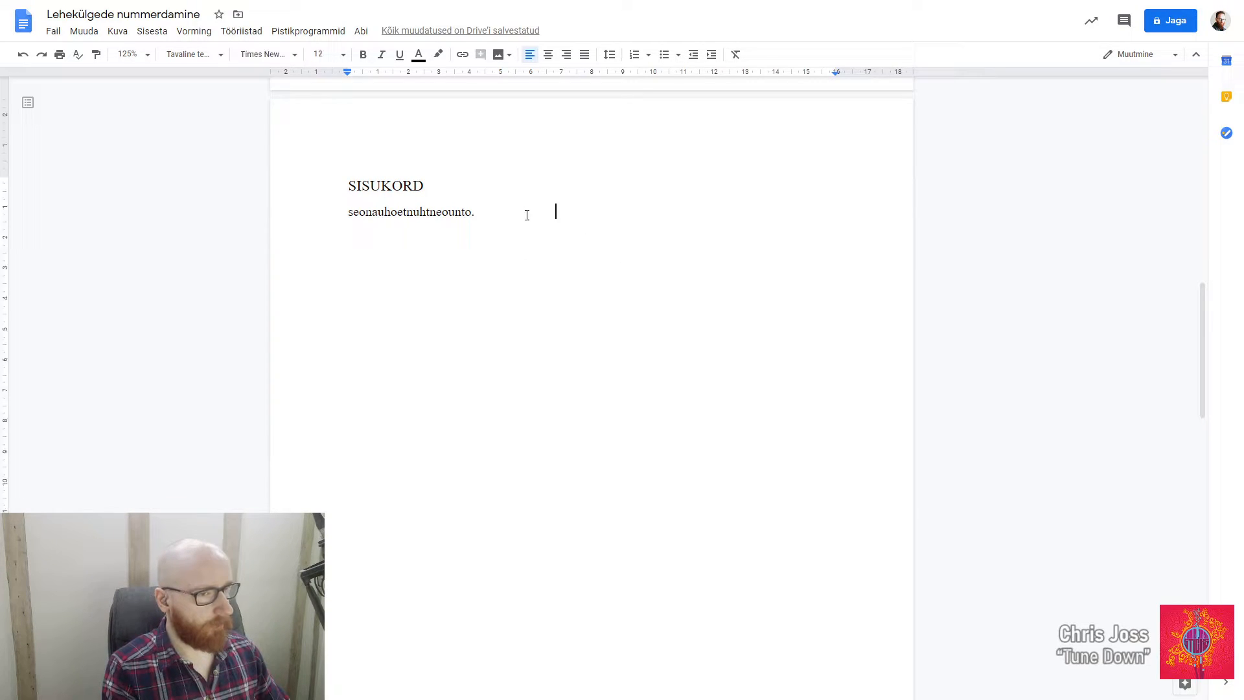
{"action": "type", "text": "uoeuoeuoeuoeu"}
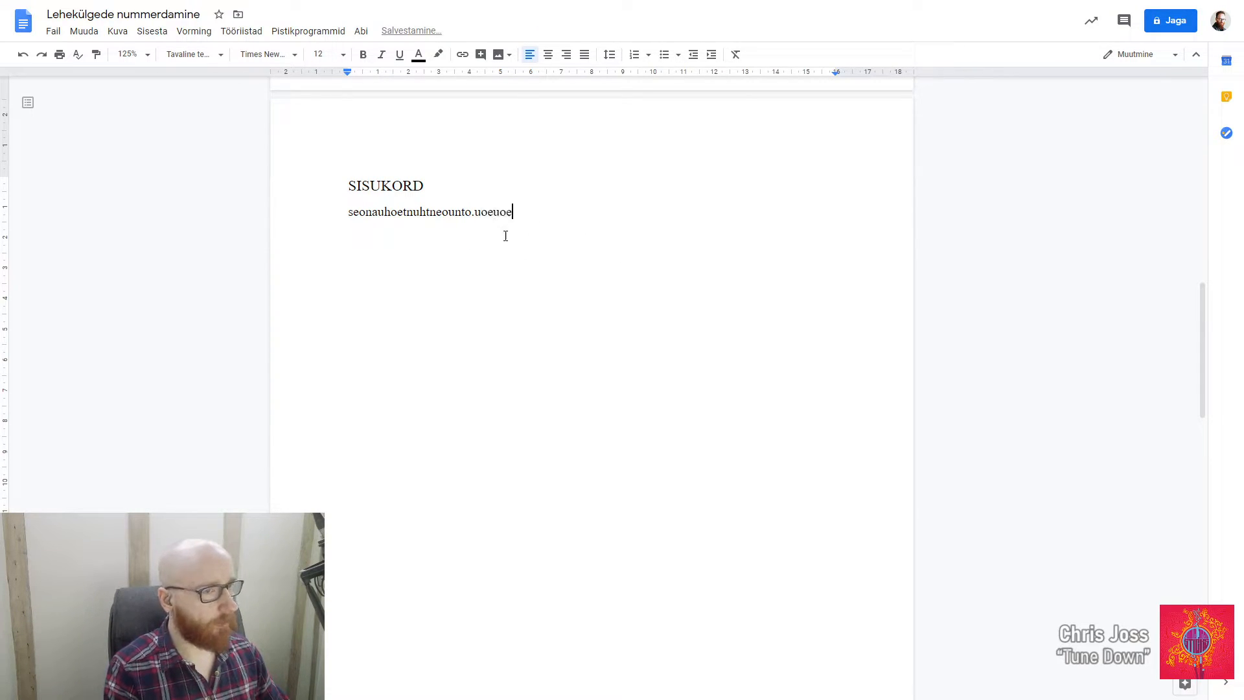
{"action": "scroll", "coordinate": [481, 424], "scroll_direction": "down", "scroll_amount": 9}
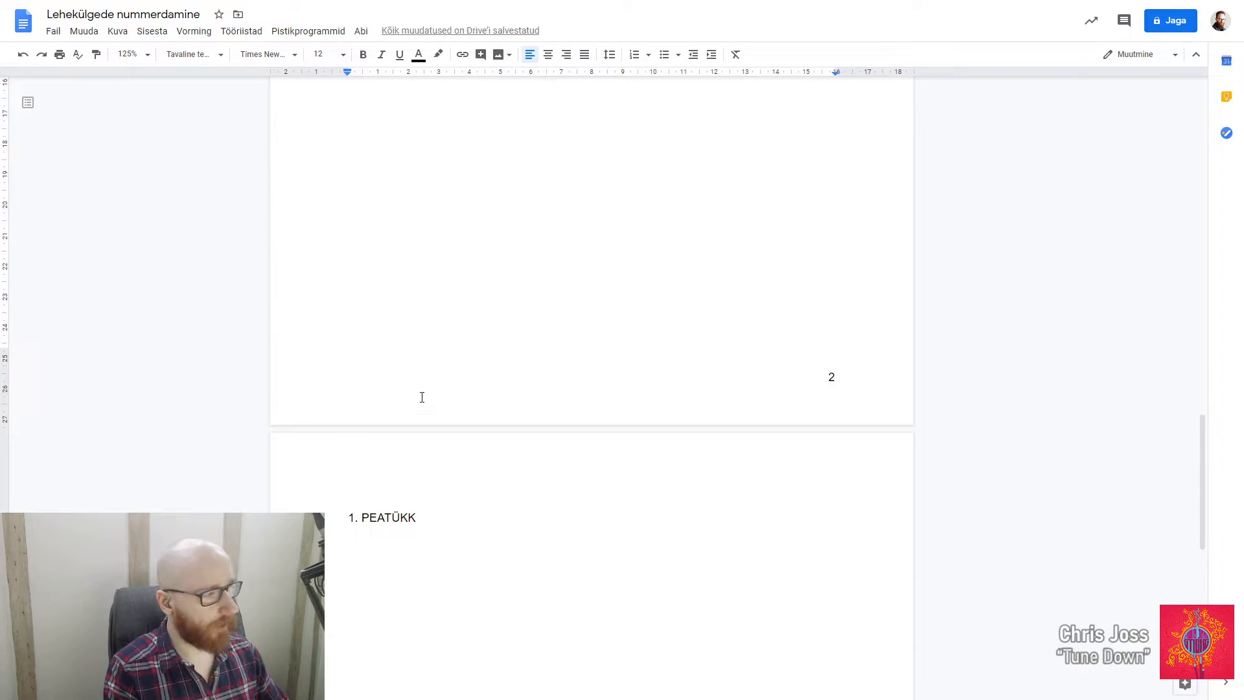
Undo the filler text, the page break and the deletion of the empty lines before the chapter title.
{"action": "key", "text": "ctrl+z"}
{"action": "key", "text": "ctrl+z"}
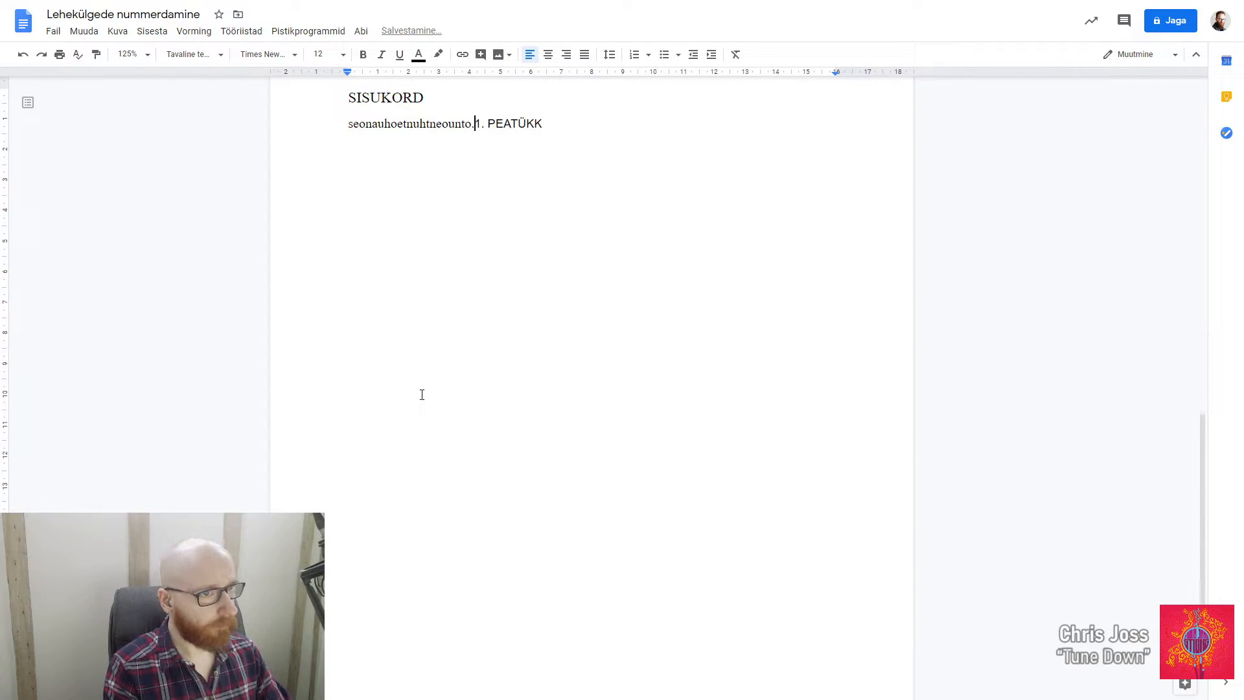
{"action": "key", "text": "ctrl+z"}
{"action": "scroll", "coordinate": [421, 395], "scroll_direction": "down", "scroll_amount": 4}
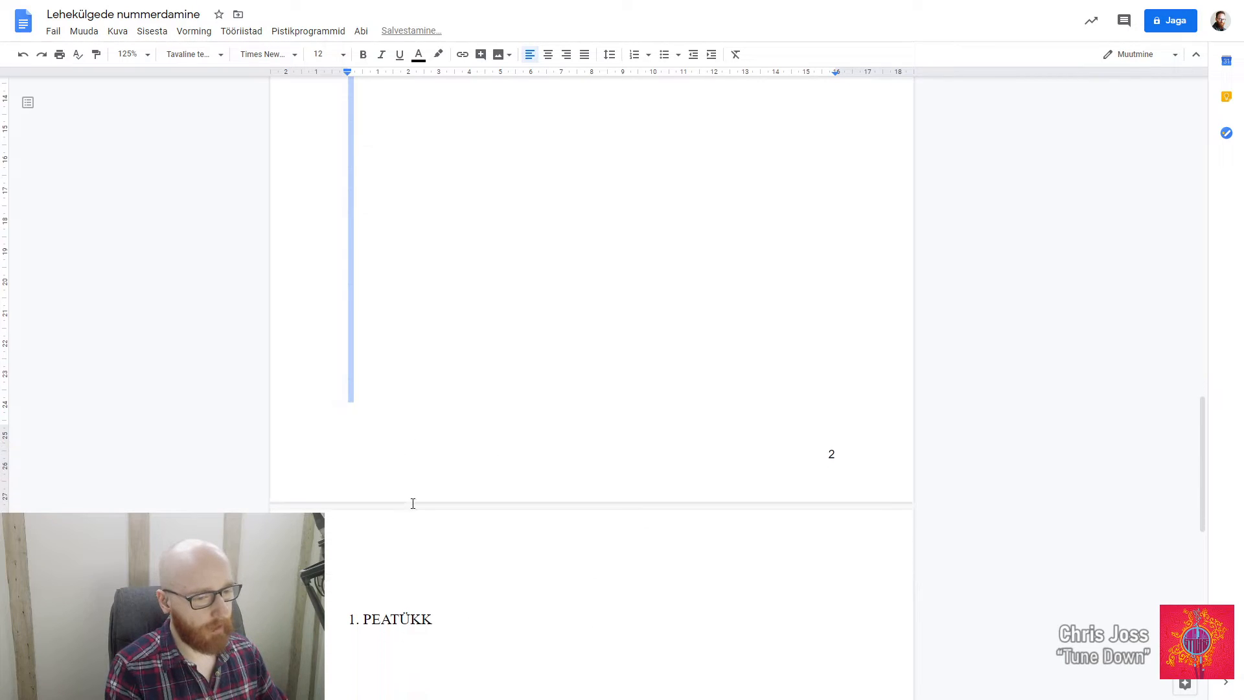
Extend the contents paragraph with filler text onto a second line and examine the empty line above the chapter title.
{"action": "left_click", "coordinate": [360, 619]}
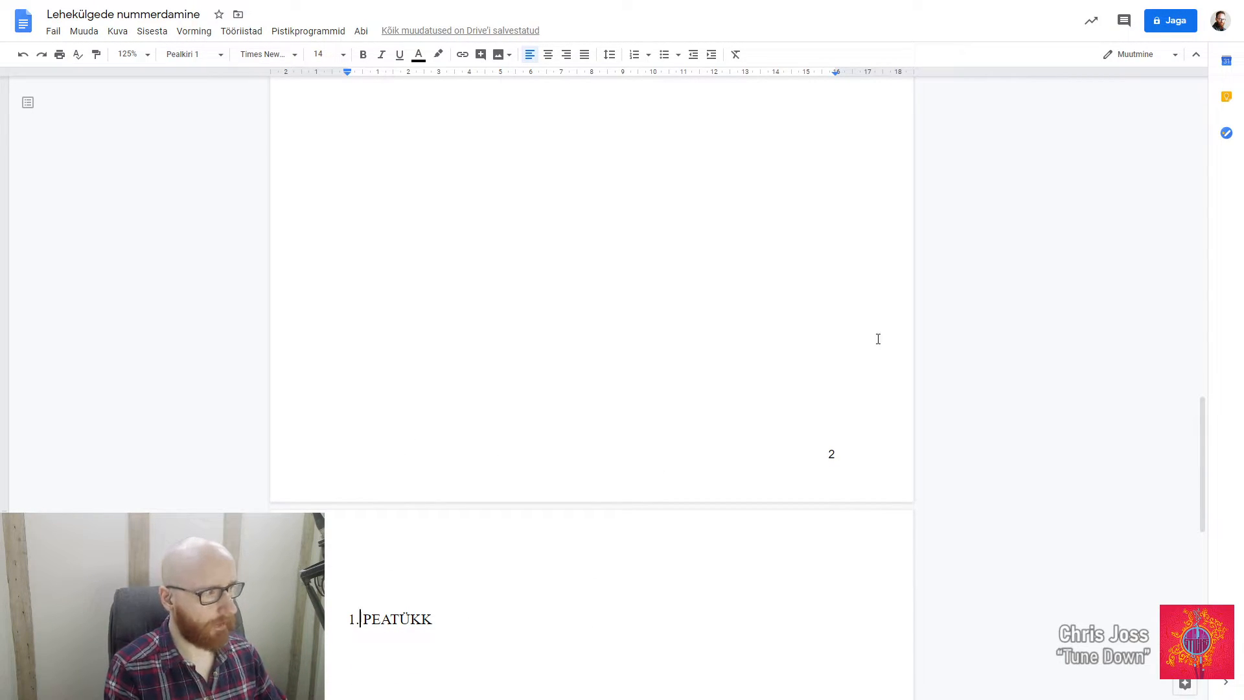
{"action": "scroll", "coordinate": [683, 193], "scroll_direction": "up", "scroll_amount": 6}
{"action": "left_click", "coordinate": [497, 164]}
{"action": "type", "text": "oeuhtnoehutnoehnuts h"}
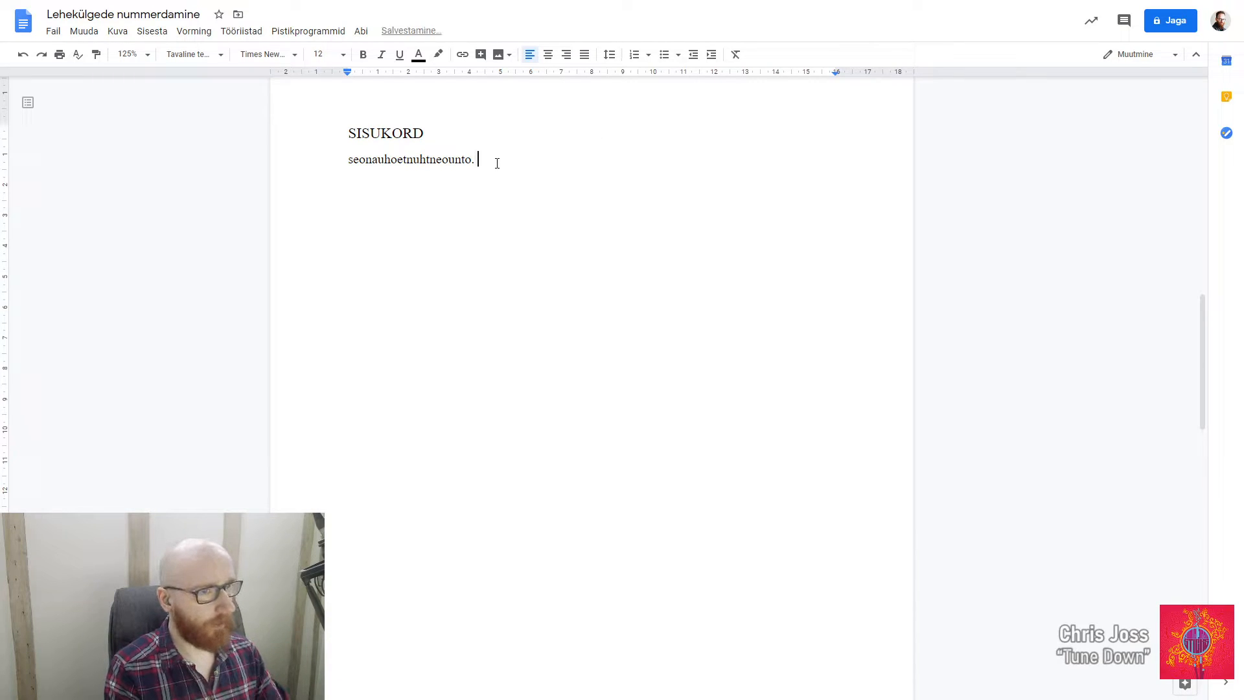
{"action": "type", "text": "oetuhoetnsuhoetn uhoeatnuhs"}
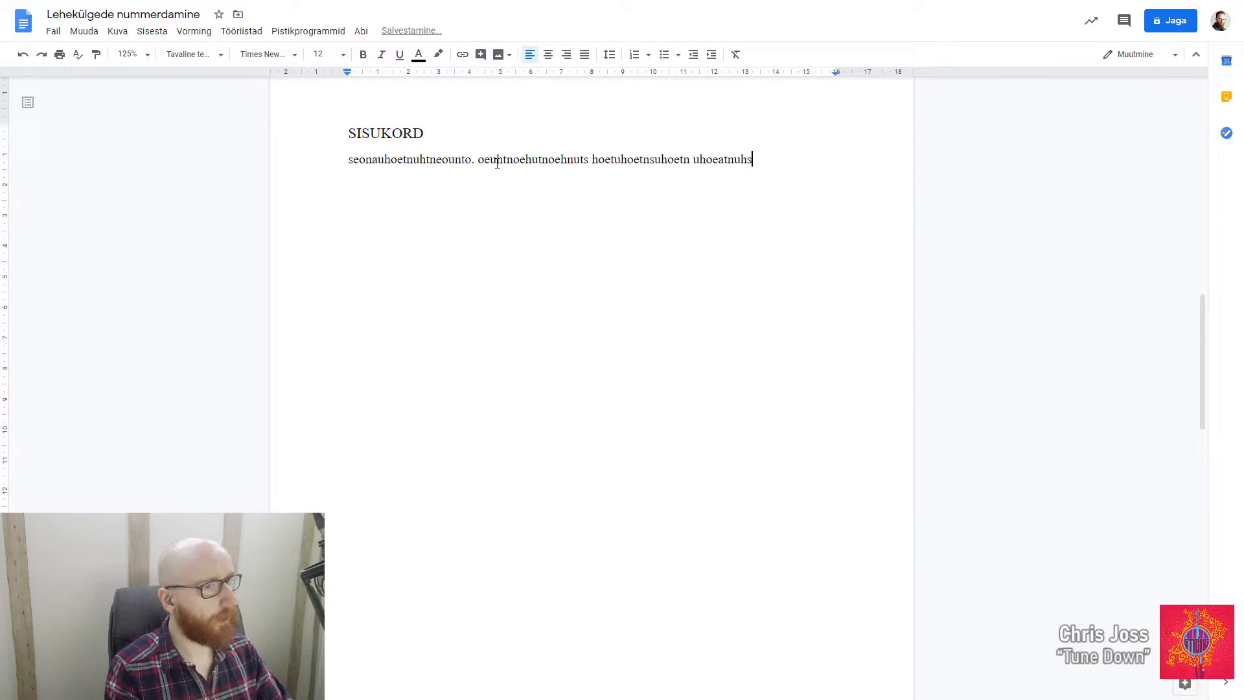
{"action": "type", "text": "oetnuhtnoeshutnoeasuhoenthuoetnsutoehnu"}
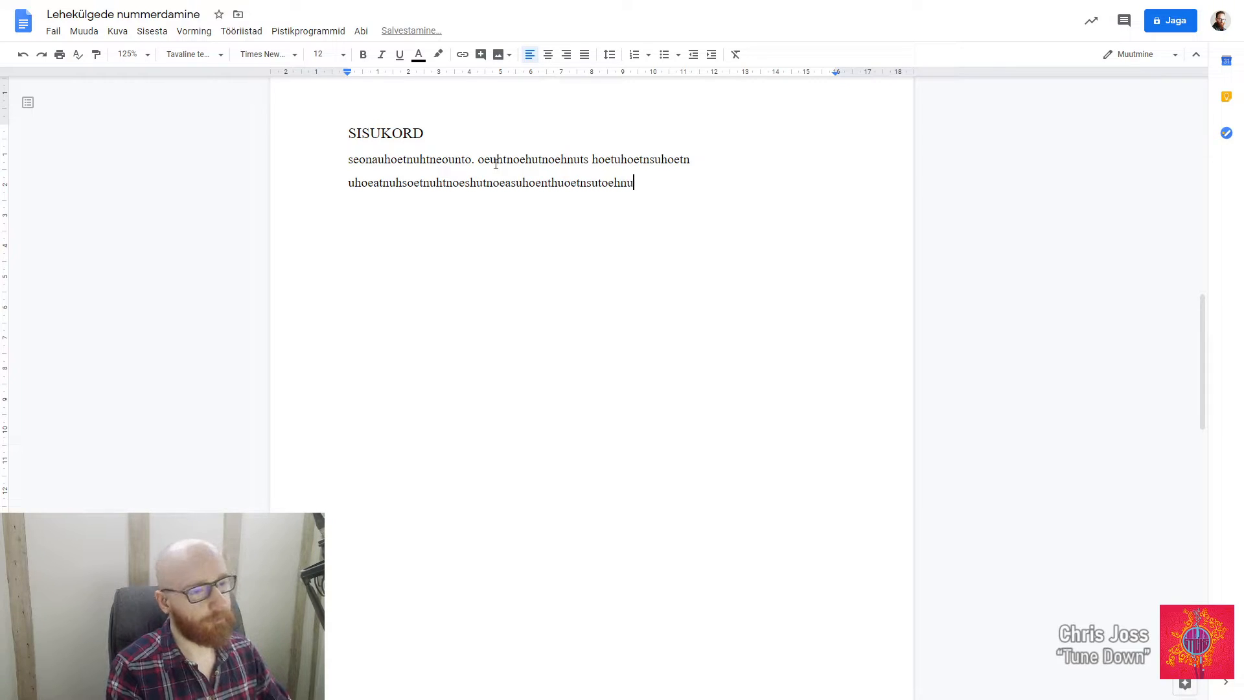
{"action": "scroll", "coordinate": [497, 164], "scroll_direction": "down", "scroll_amount": 10}
{"action": "left_click", "coordinate": [356, 447]}
{"action": "left_click_drag", "start_coordinate": [372, 447], "coordinate": [373, 409]}
{"action": "left_click", "coordinate": [421, 405]}
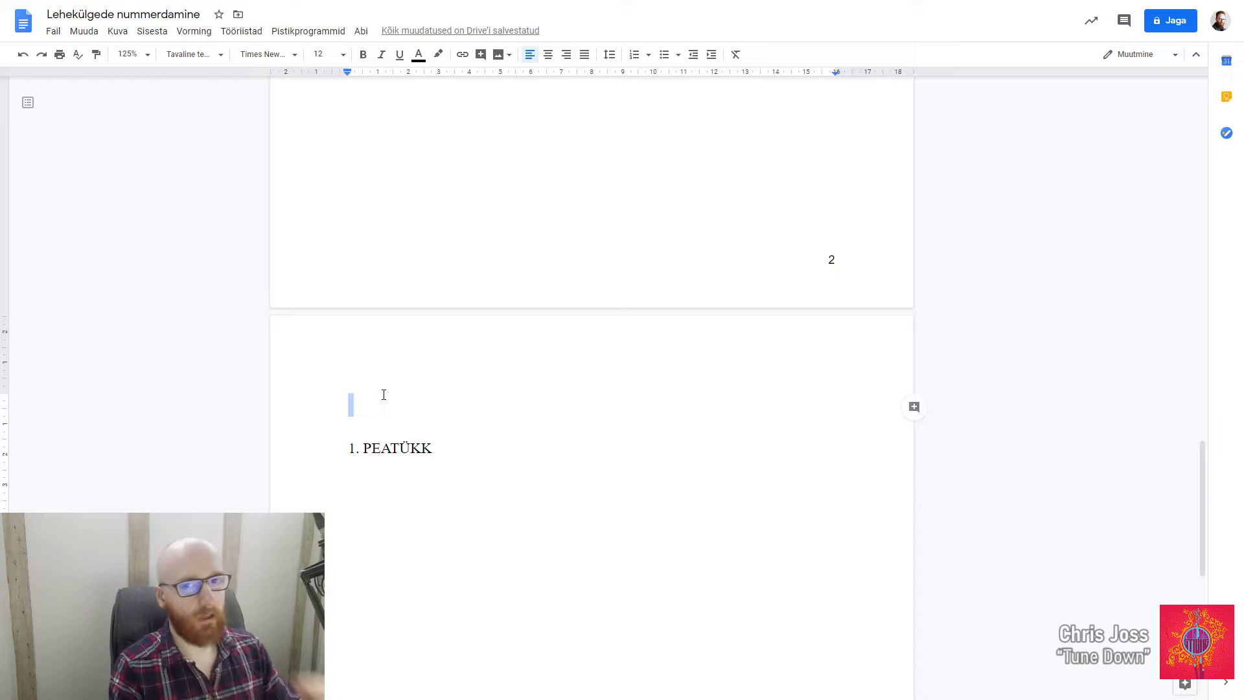
Remove the filler text so the contents paragraph ends after "seonauhoetnuhtneounto.".
{"action": "key", "text": "BackSpace"}
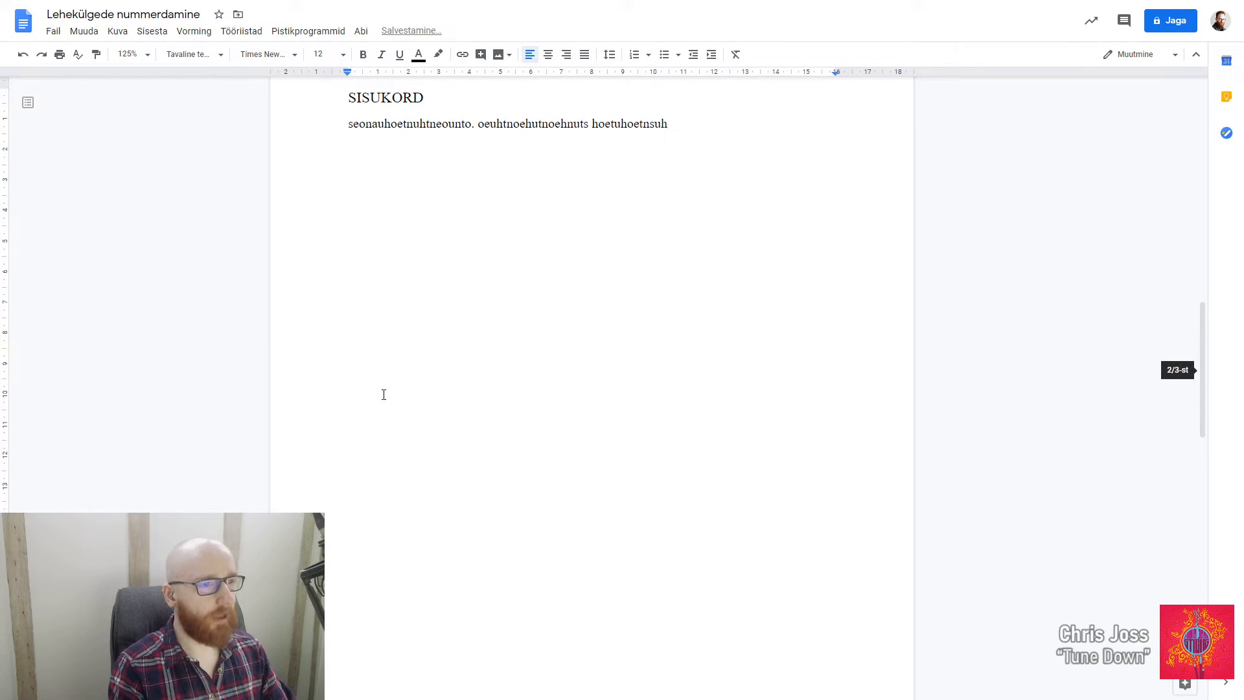
{"action": "key", "text": "ctrl+BackSpace"}
{"action": "key", "text": "ctrl+BackSpace"}
{"action": "scroll", "coordinate": [401, 421], "scroll_direction": "down", "scroll_amount": 6}
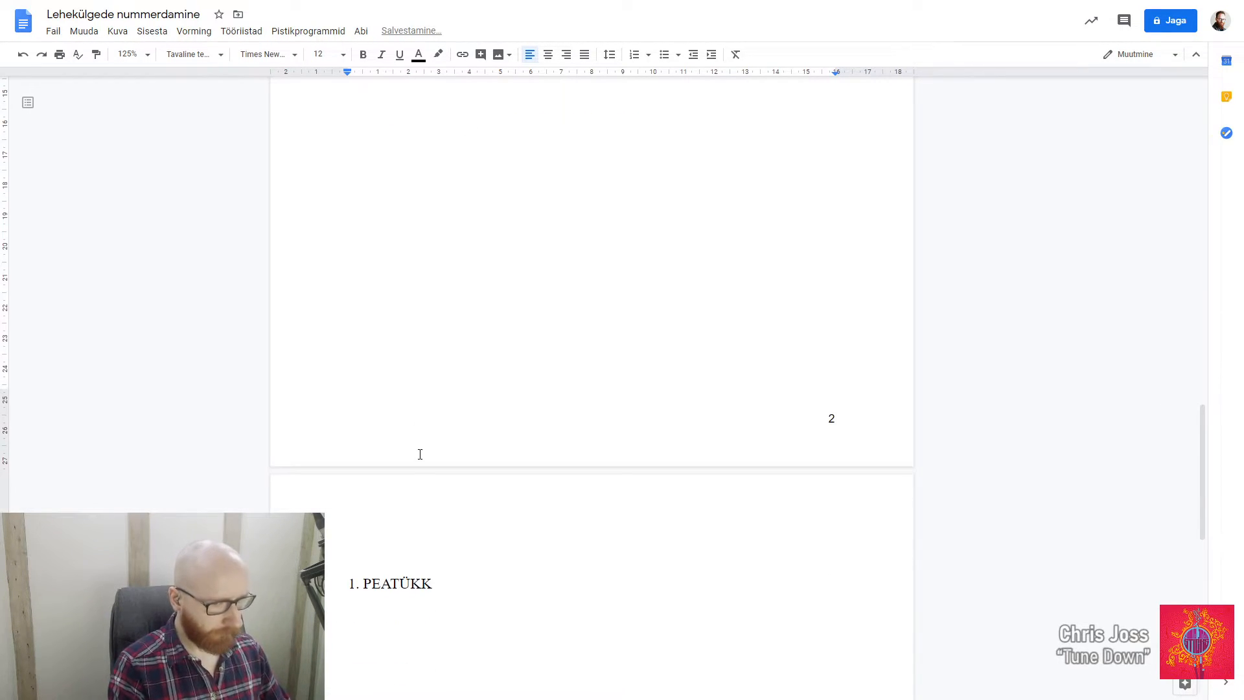
Delete the empty lines between the contents paragraph and "1. PEATÜKK", and insert a page break before the chapter title.
{"action": "left_click", "coordinate": [360, 552]}
{"action": "scroll", "coordinate": [382, 529], "scroll_direction": "up", "scroll_amount": 3}
{"action": "left_click_drag", "start_coordinate": [363, 550], "coordinate": [347, 147]}
{"action": "scroll", "coordinate": [318, 350], "scroll_direction": "up", "scroll_amount": 4}
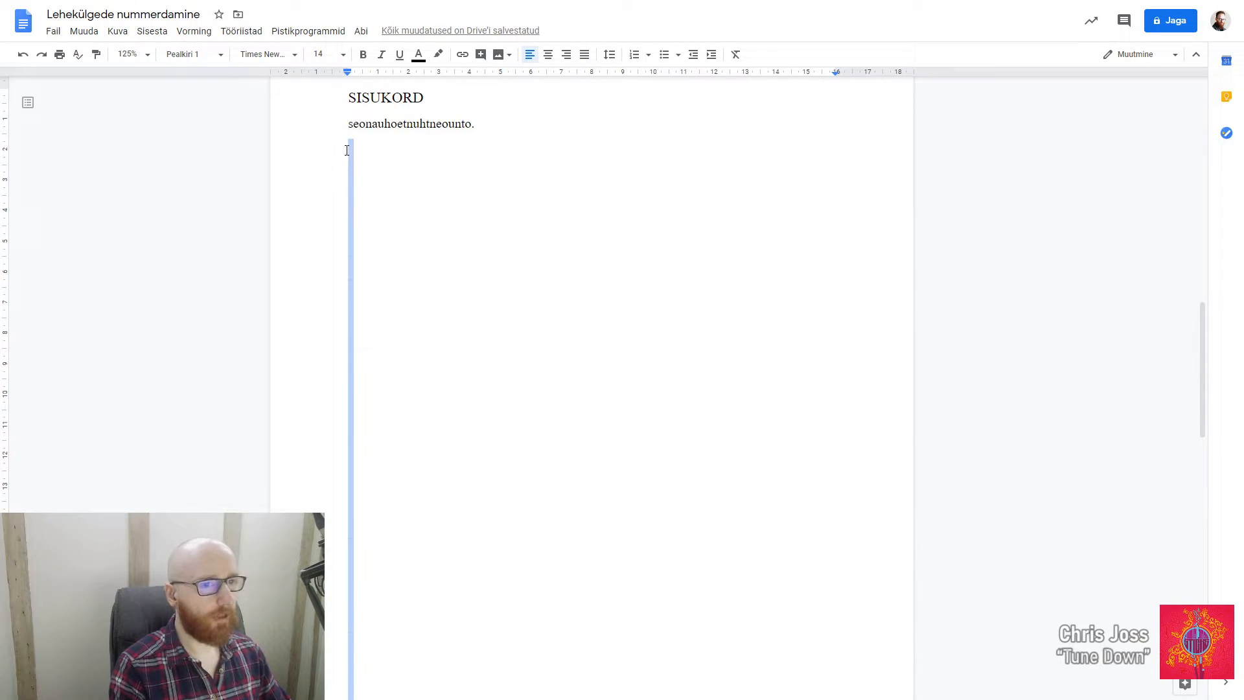
{"action": "key", "text": "Delete"}
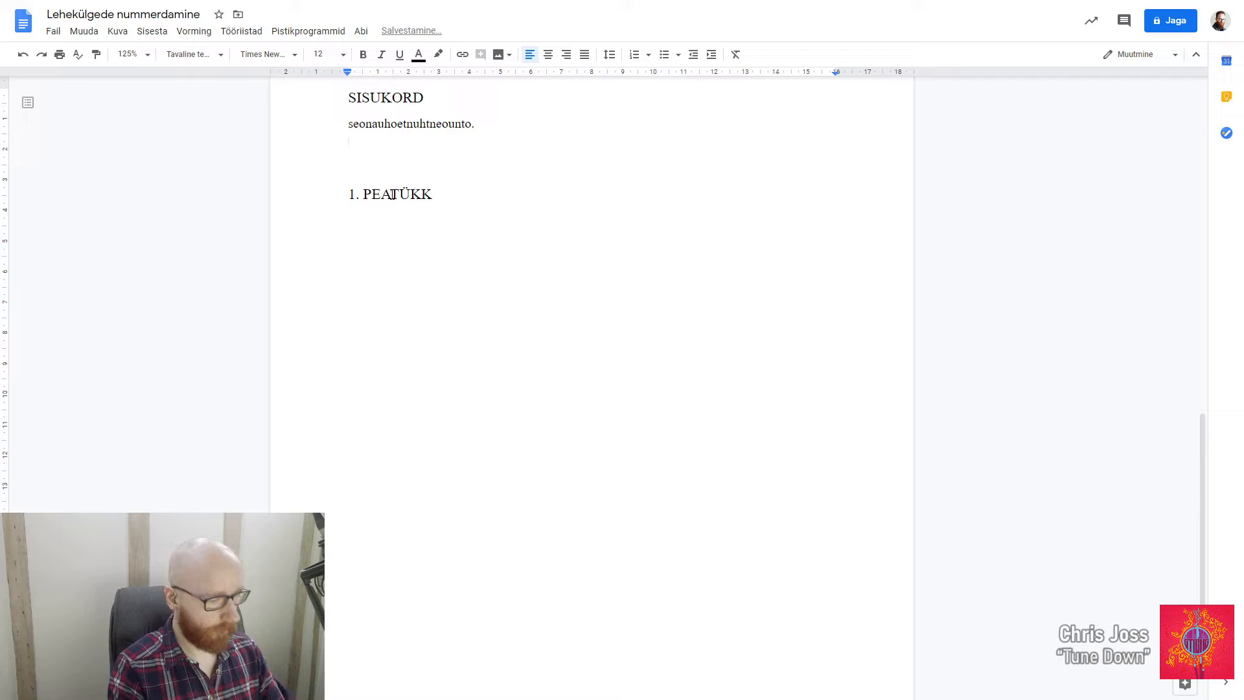
{"action": "key", "text": "Delete"}
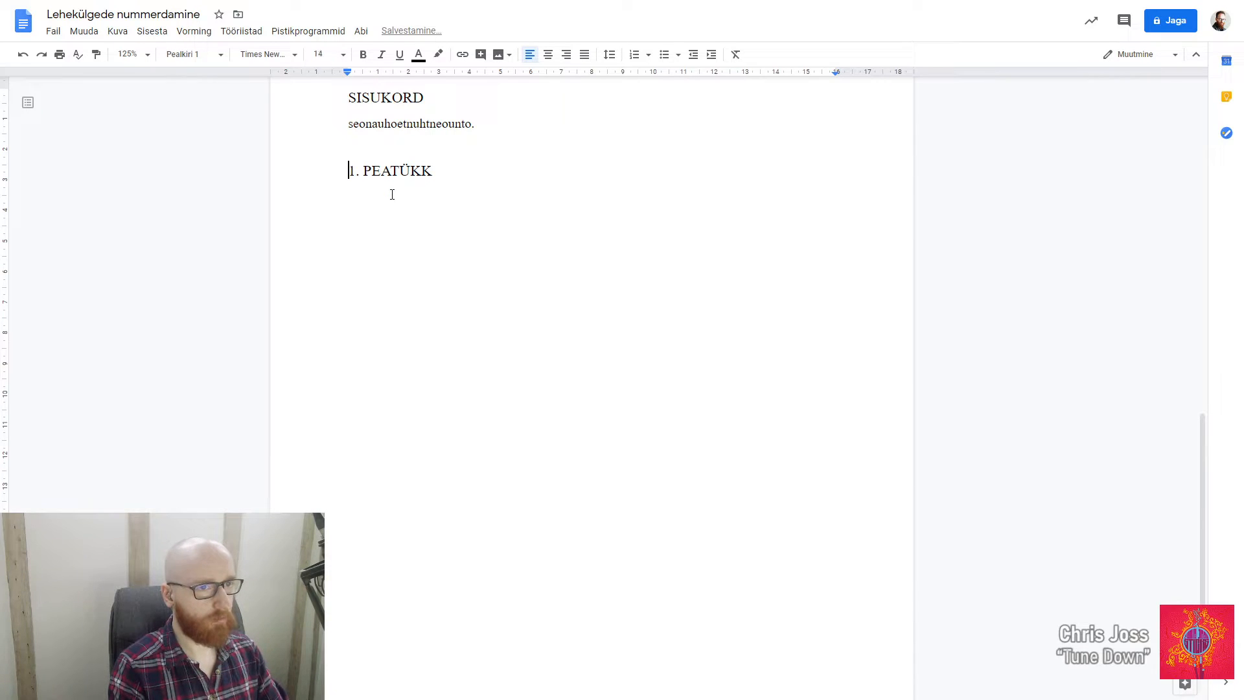
{"action": "key", "text": "ctrl+Return"}
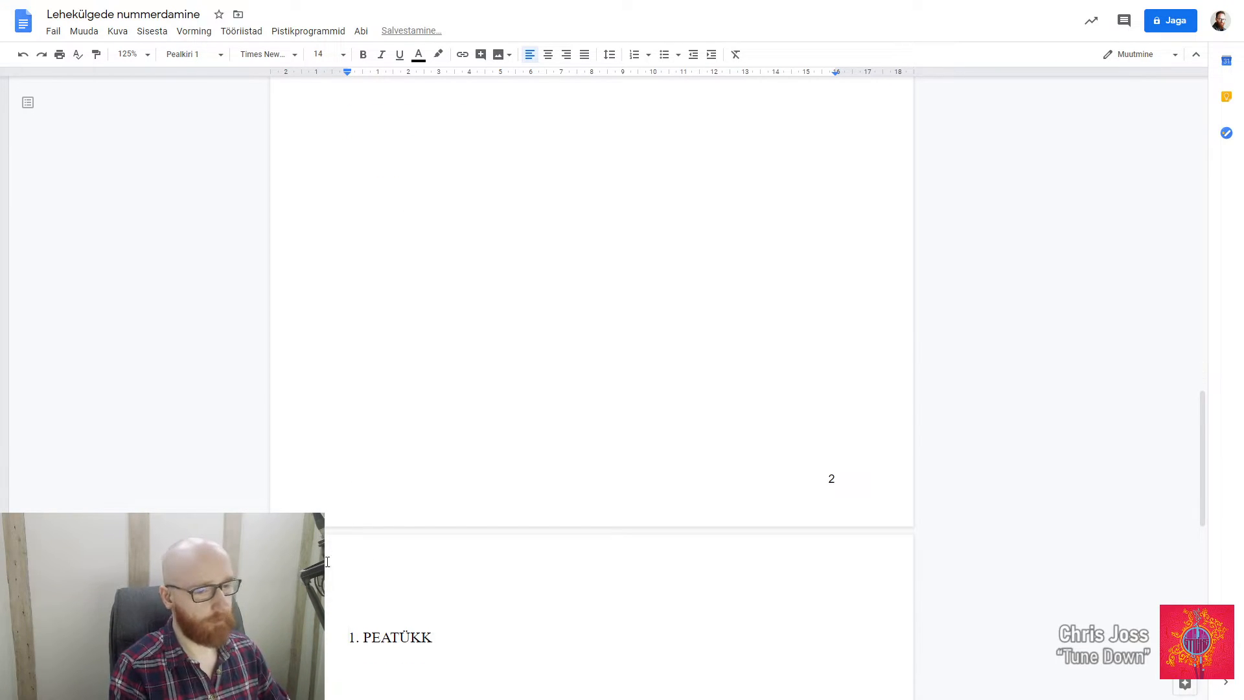
Remove the page break before "1. PEATÜKK" and join the chapter title directly to the end of the contents paragraph.
{"action": "scroll", "coordinate": [363, 583], "scroll_direction": "down", "scroll_amount": 1}
{"action": "scroll", "coordinate": [400, 532], "scroll_direction": "up", "scroll_amount": 13}
{"action": "left_click_drag", "start_coordinate": [403, 486], "coordinate": [410, 512]}
{"action": "left_click", "coordinate": [396, 592]}
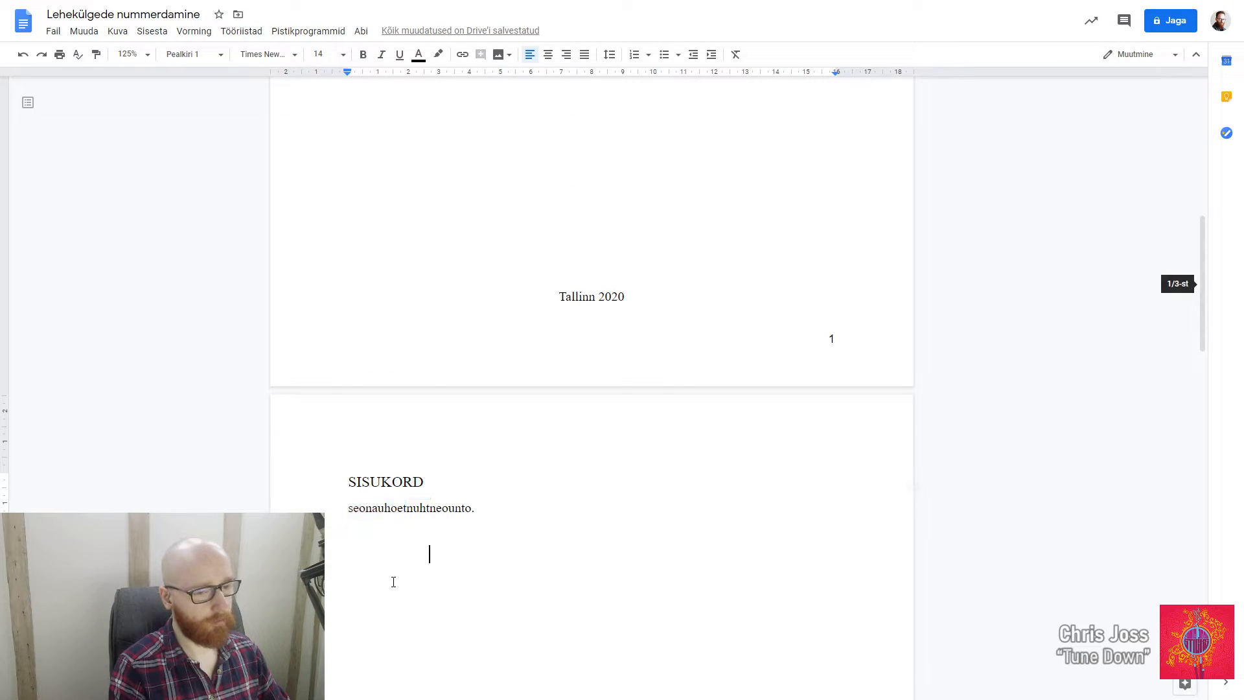
{"action": "double_click", "coordinate": [445, 496]}
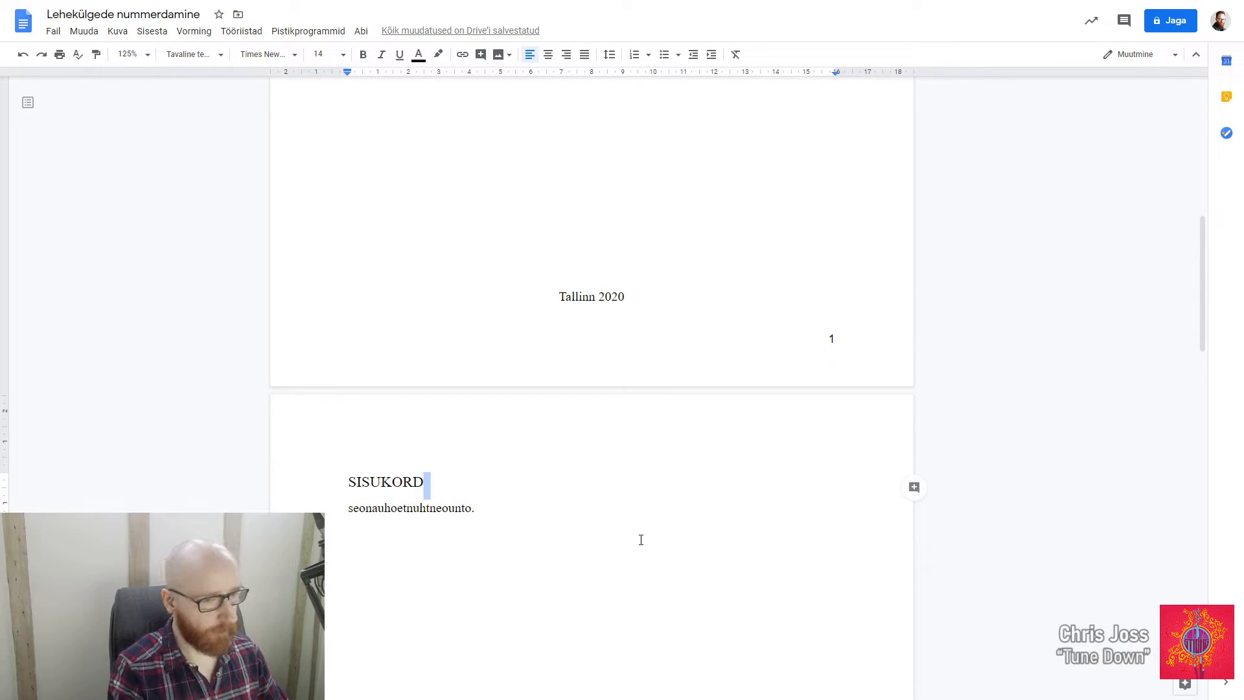
{"action": "scroll", "coordinate": [641, 540], "scroll_direction": "down", "scroll_amount": 5}
{"action": "key", "text": "Delete"}
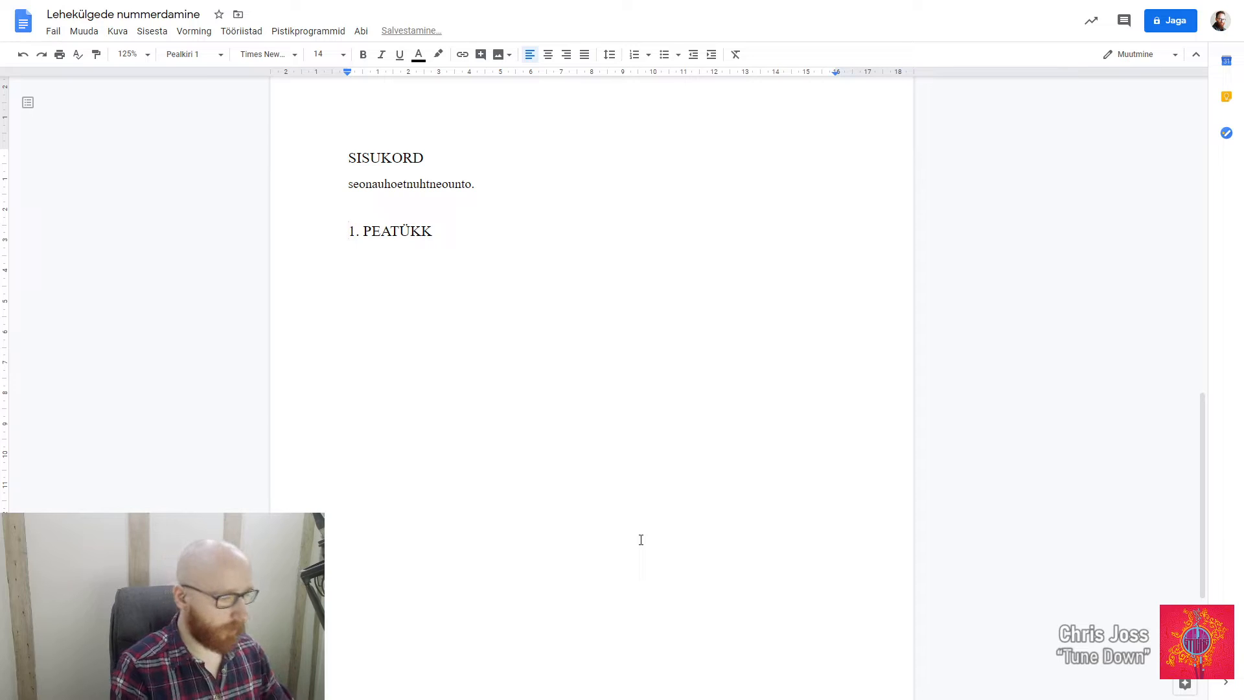
{"action": "key", "text": "BackSpace"}
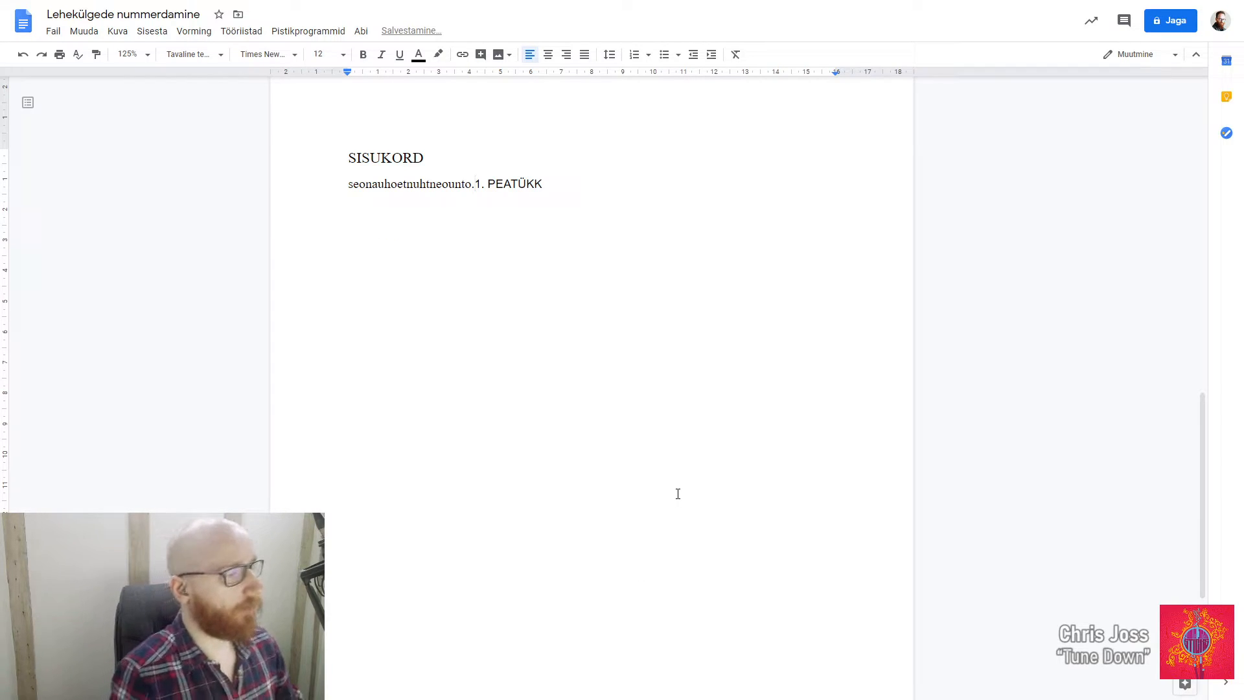
{"action": "scroll", "coordinate": [730, 472], "scroll_direction": "down", "scroll_amount": 5}
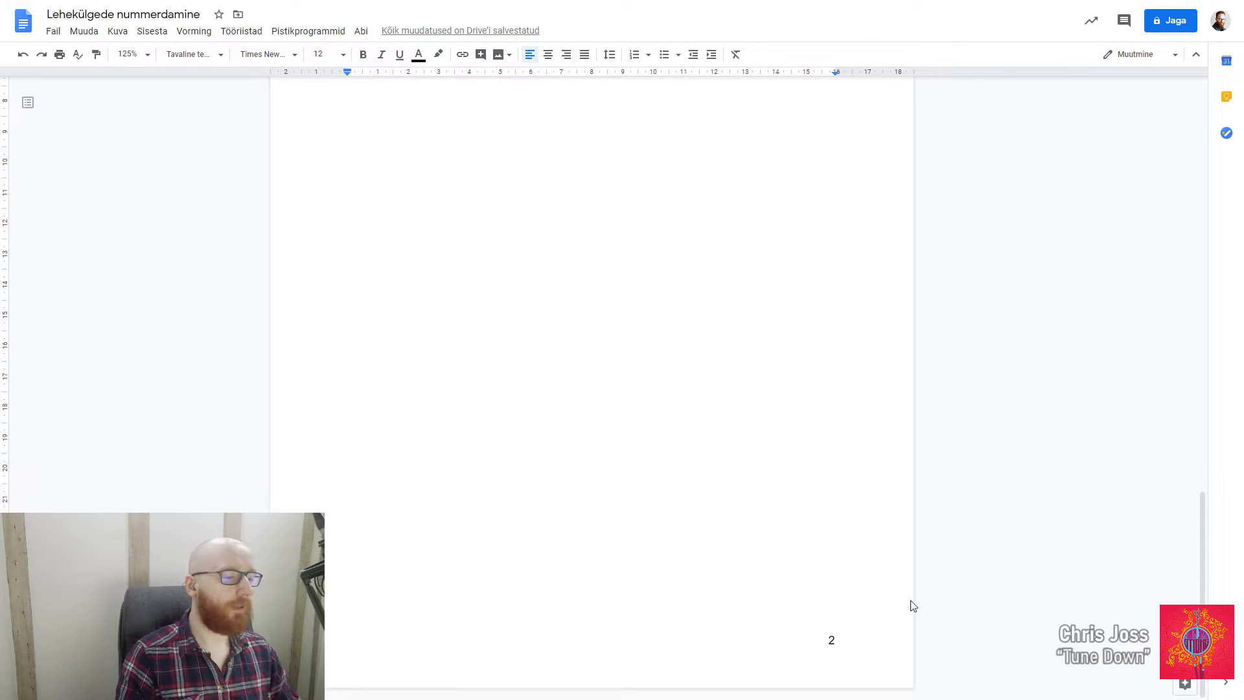
Insert a next-page section break between the contents paragraph and "1. PEATÜKK".
{"action": "scroll", "coordinate": [840, 580], "scroll_direction": "up", "scroll_amount": 6}
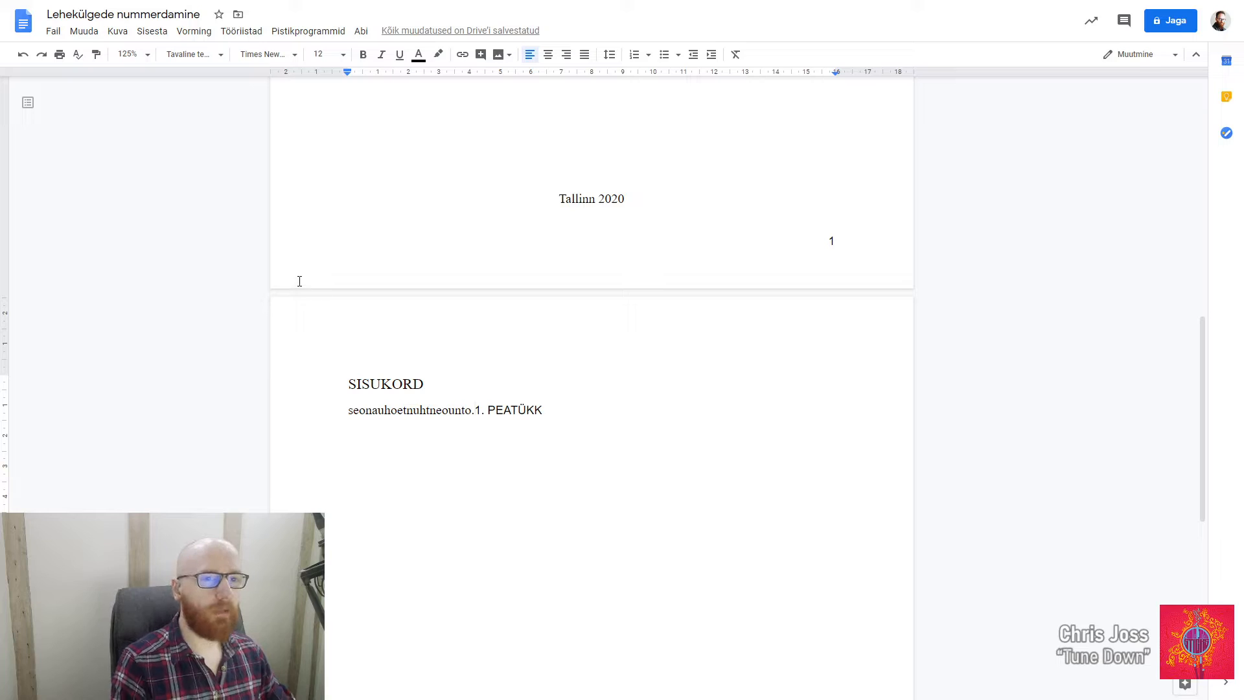
{"action": "left_click", "coordinate": [162, 36]}
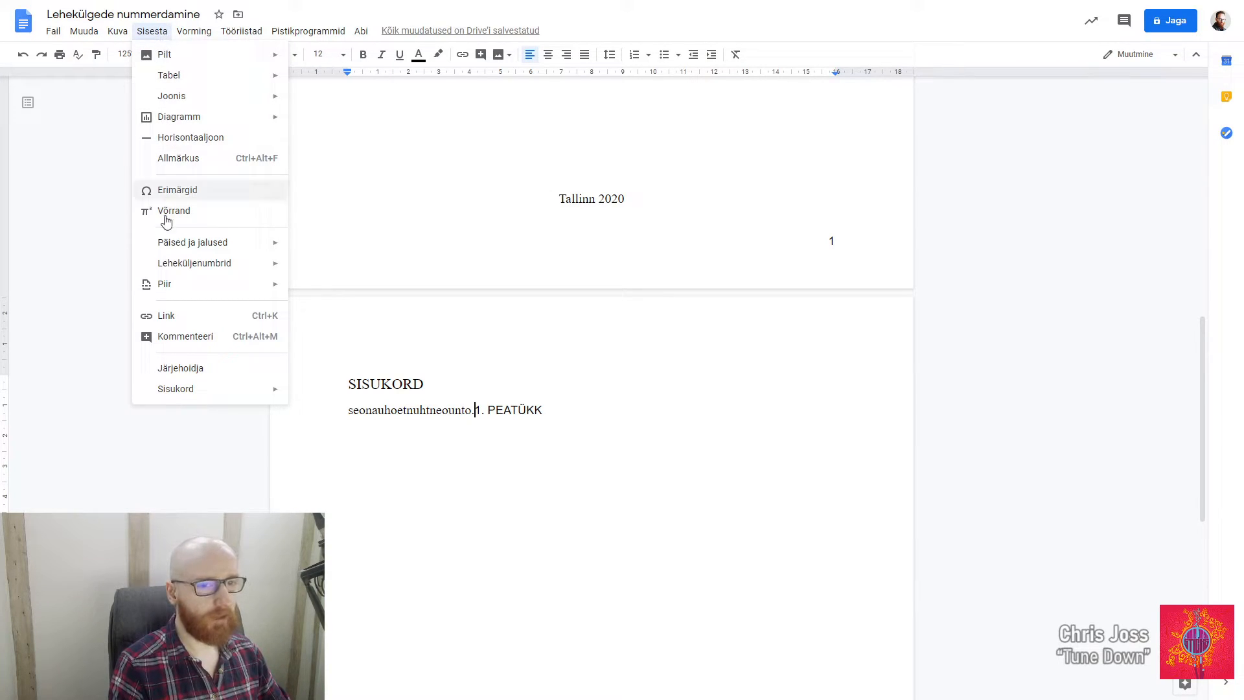
{"action": "mouse_move", "coordinate": [182, 293]}
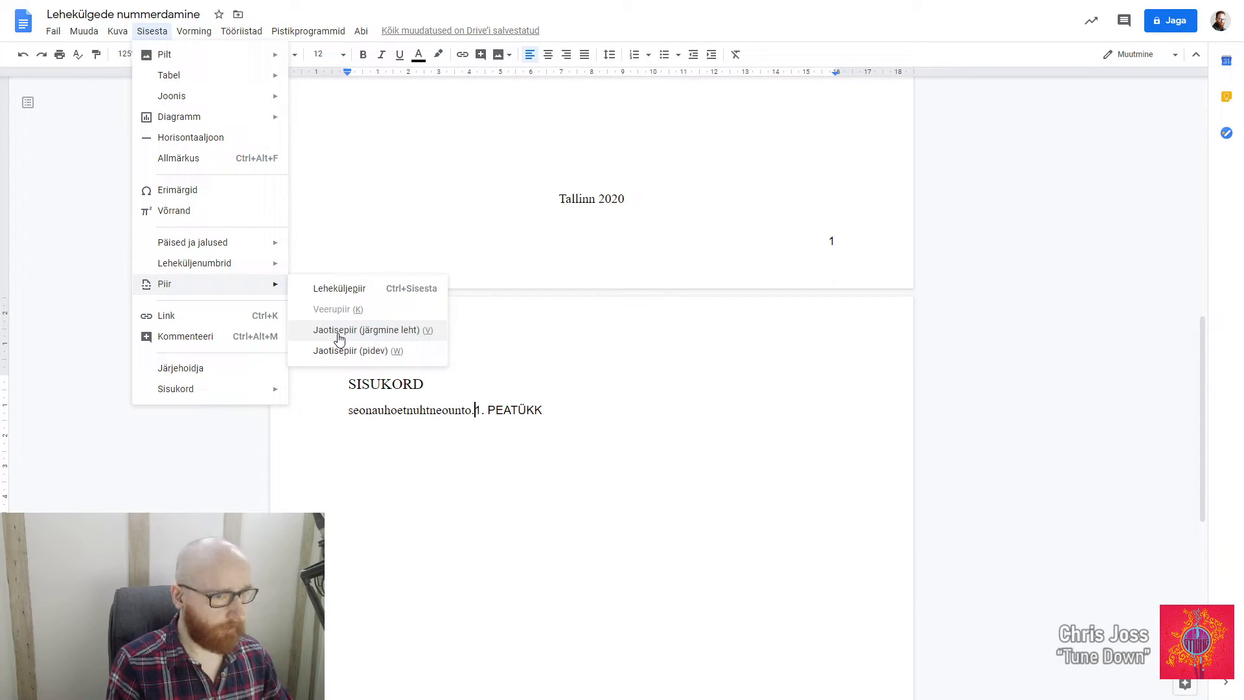
{"action": "left_click", "coordinate": [422, 342]}
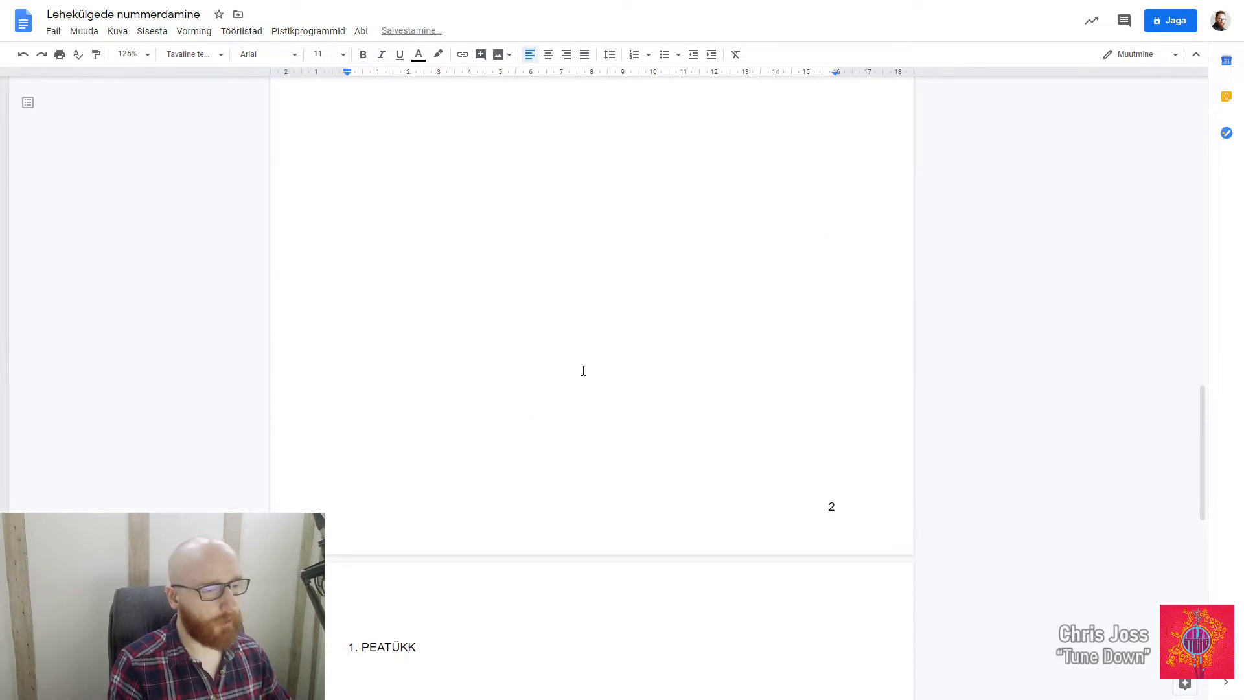
Examine the title, contents and chapter pages together with their footer page numbers.
{"action": "scroll", "coordinate": [439, 453], "scroll_direction": "up", "scroll_amount": 5}
{"action": "scroll", "coordinate": [439, 454], "scroll_direction": "up", "scroll_amount": 4}
{"action": "left_click_drag", "start_coordinate": [349, 342], "coordinate": [526, 615]}
{"action": "scroll", "coordinate": [519, 533], "scroll_direction": "down", "scroll_amount": 6}
{"action": "scroll", "coordinate": [475, 508], "scroll_direction": "up", "scroll_amount": 3}
{"action": "left_click_drag", "start_coordinate": [429, 259], "coordinate": [510, 320]}
{"action": "scroll", "coordinate": [479, 285], "scroll_direction": "up", "scroll_amount": 6}
{"action": "left_click", "coordinate": [516, 515]}
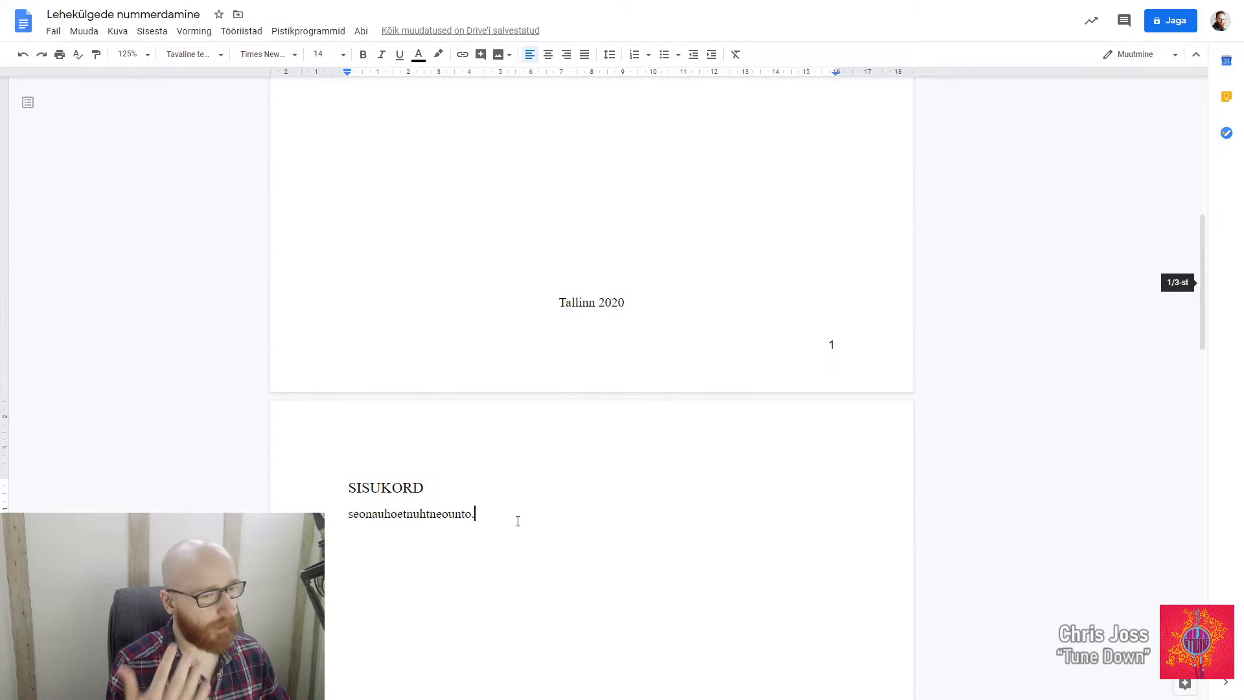
{"action": "scroll", "coordinate": [547, 522], "scroll_direction": "down", "scroll_amount": 12}
{"action": "scroll", "coordinate": [591, 517], "scroll_direction": "down", "scroll_amount": 2}
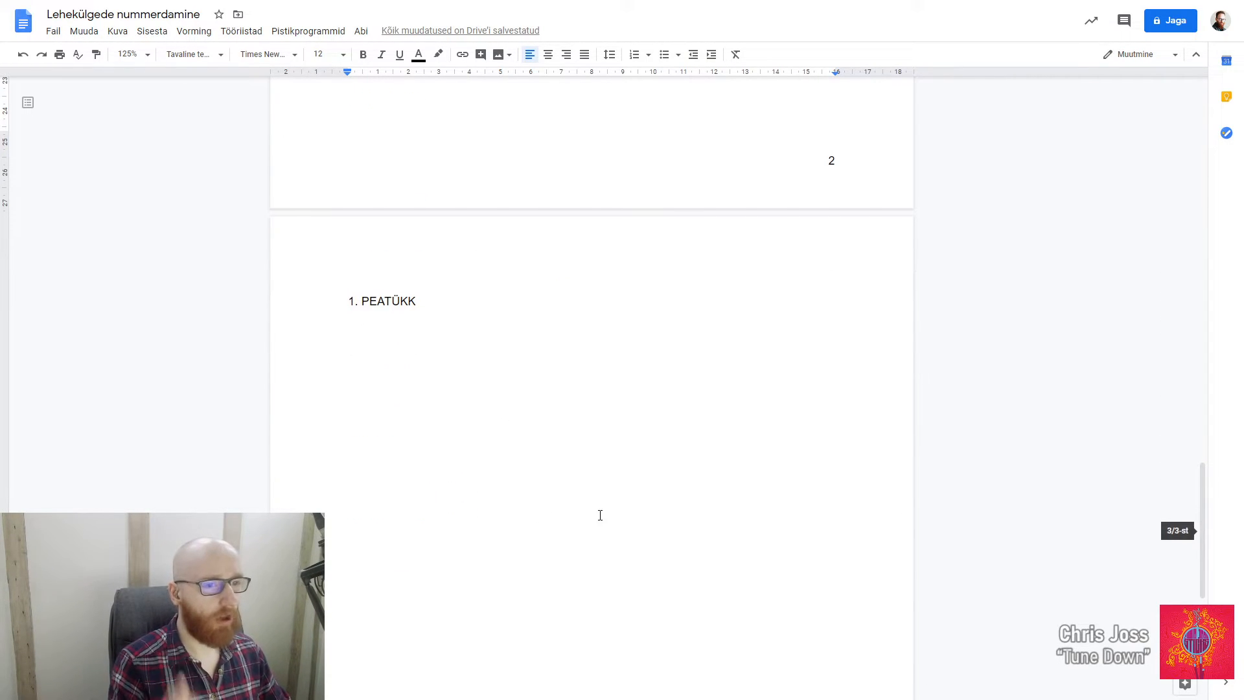
{"action": "scroll", "coordinate": [600, 512], "scroll_direction": "down", "scroll_amount": 7}
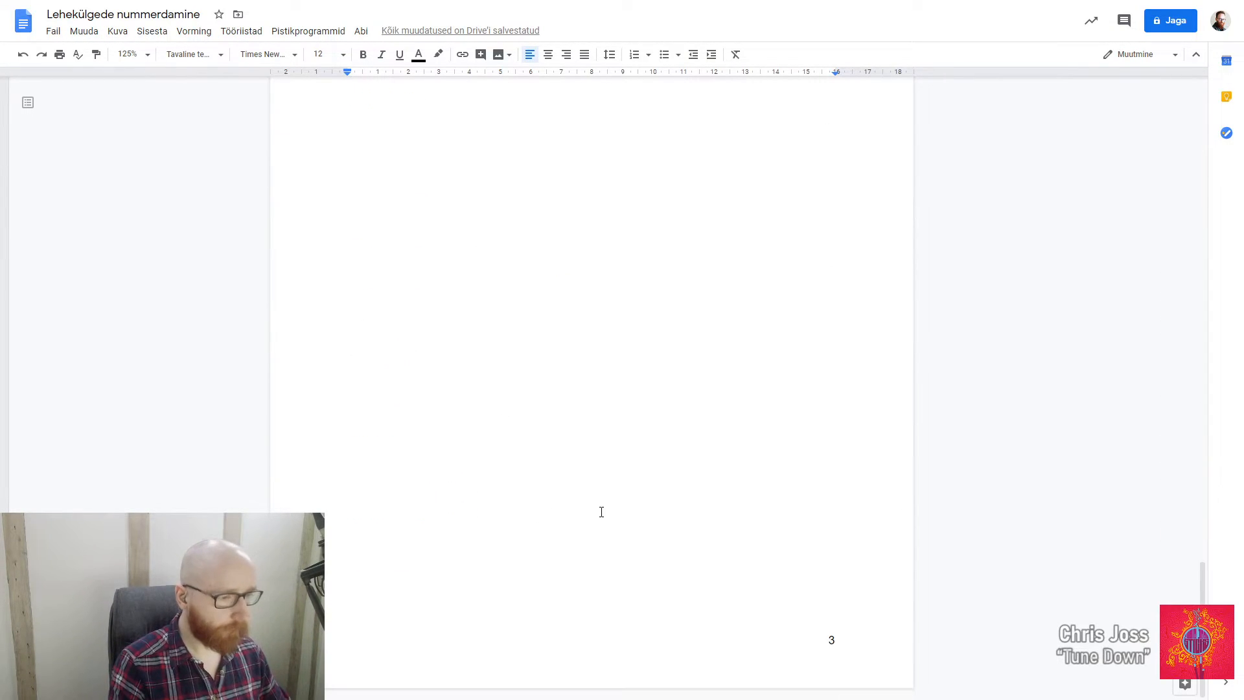
Open the chapter page's footer for editing and compare the section labels and link option across the footers of all pages.
{"action": "left_click", "coordinate": [831, 641]}
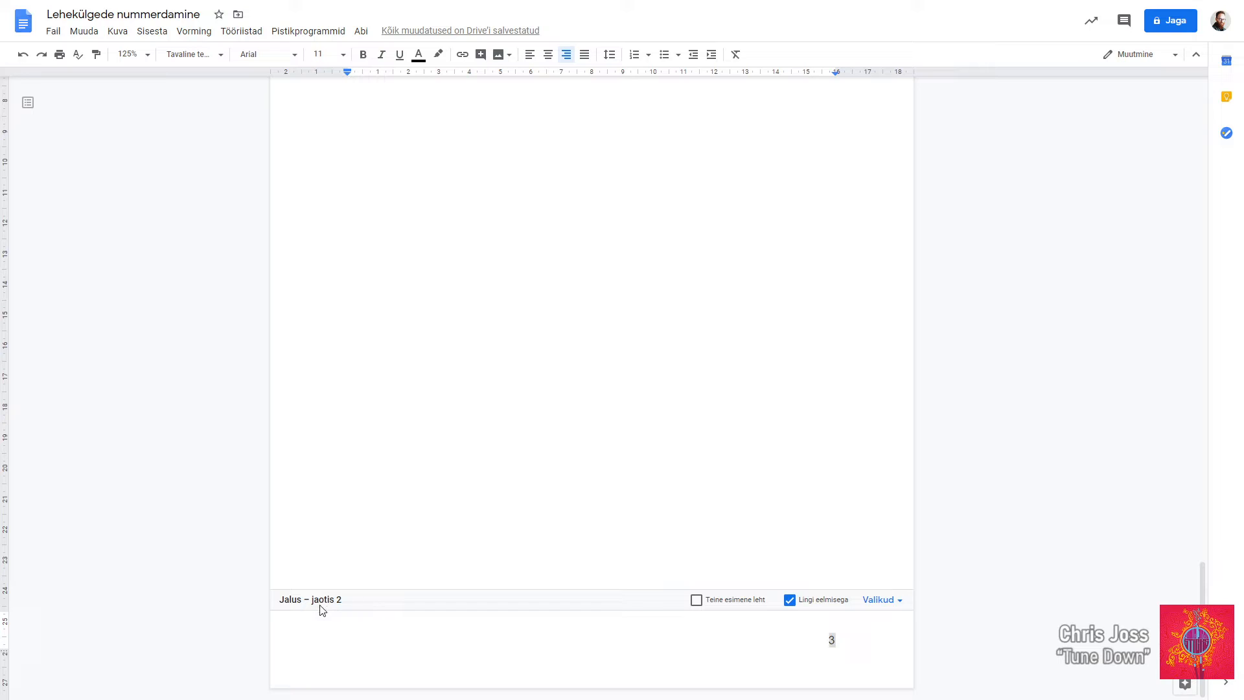
{"action": "scroll", "coordinate": [326, 601], "scroll_direction": "up", "scroll_amount": 8}
{"action": "scroll", "coordinate": [324, 594], "scroll_direction": "up", "scroll_amount": 7}
{"action": "scroll", "coordinate": [325, 594], "scroll_direction": "down", "scroll_amount": 5}
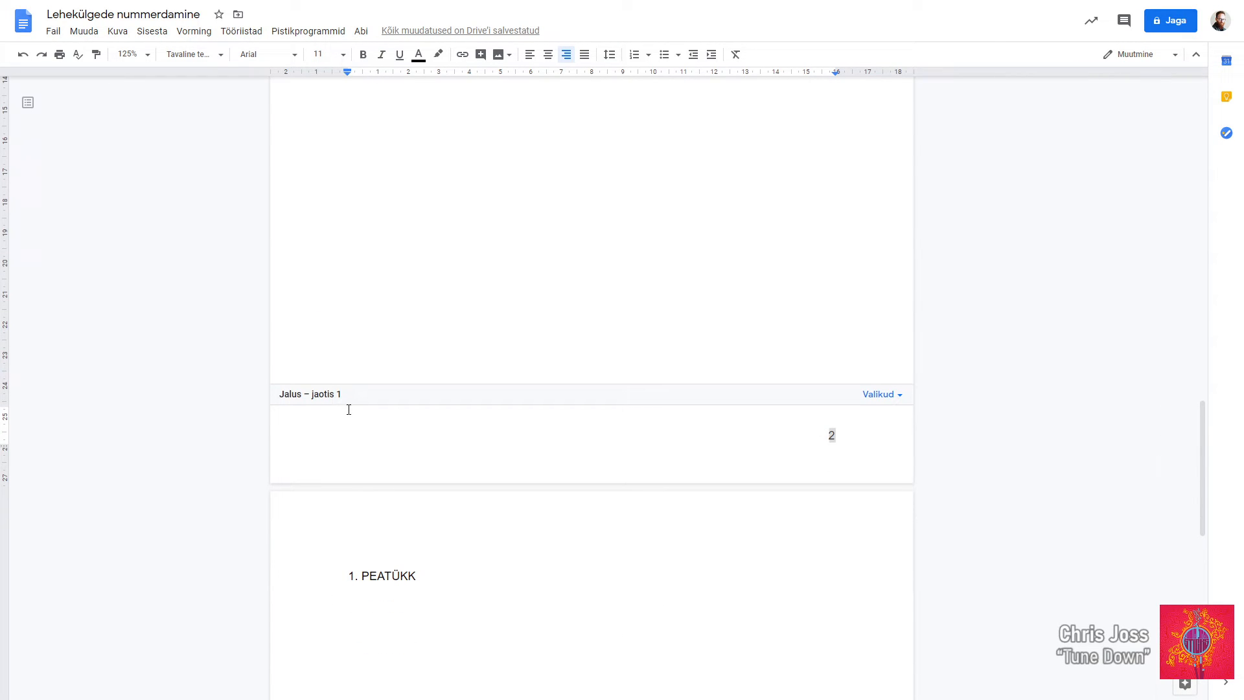
{"action": "scroll", "coordinate": [351, 401], "scroll_direction": "up", "scroll_amount": 13}
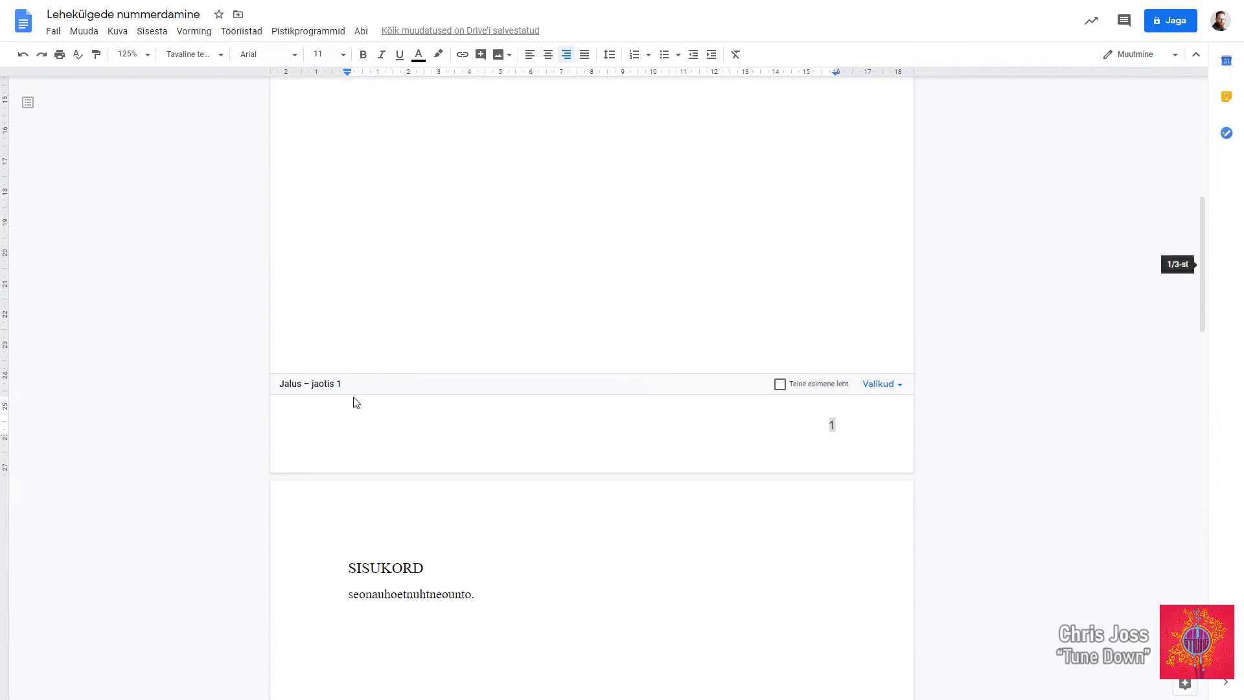
{"action": "scroll", "coordinate": [363, 389], "scroll_direction": "down", "scroll_amount": 9}
{"action": "scroll", "coordinate": [422, 367], "scroll_direction": "up", "scroll_amount": 5}
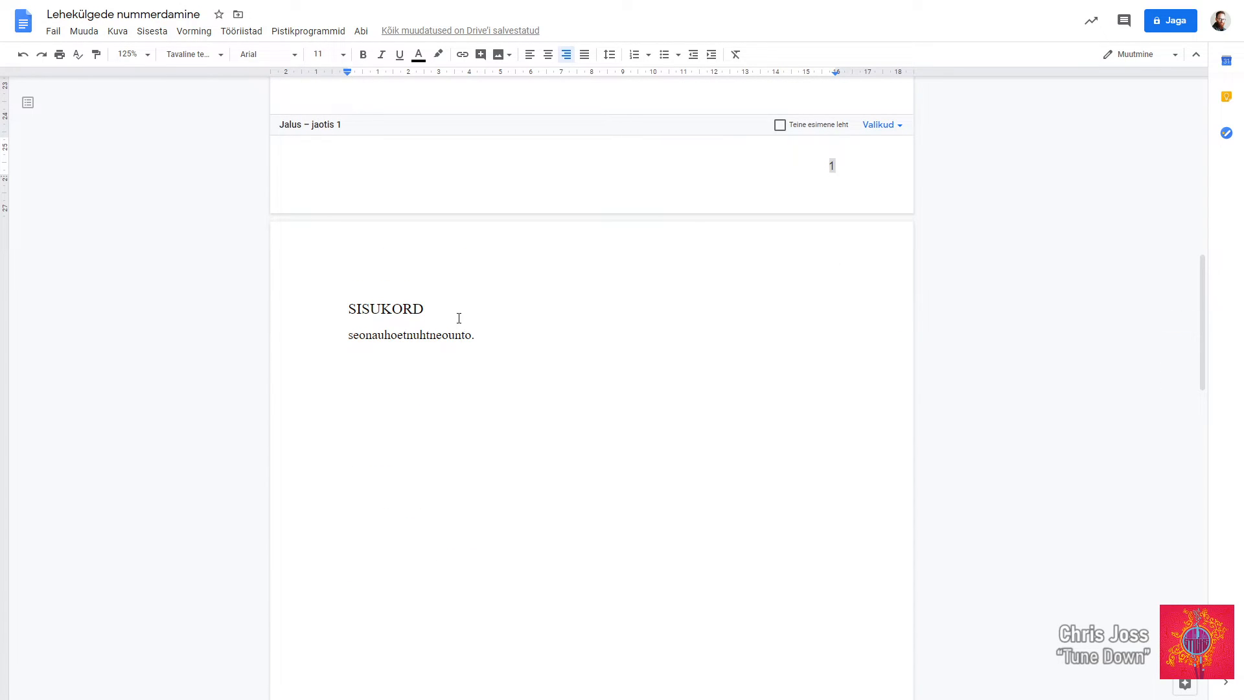
{"action": "scroll", "coordinate": [365, 344], "scroll_direction": "down", "scroll_amount": 13}
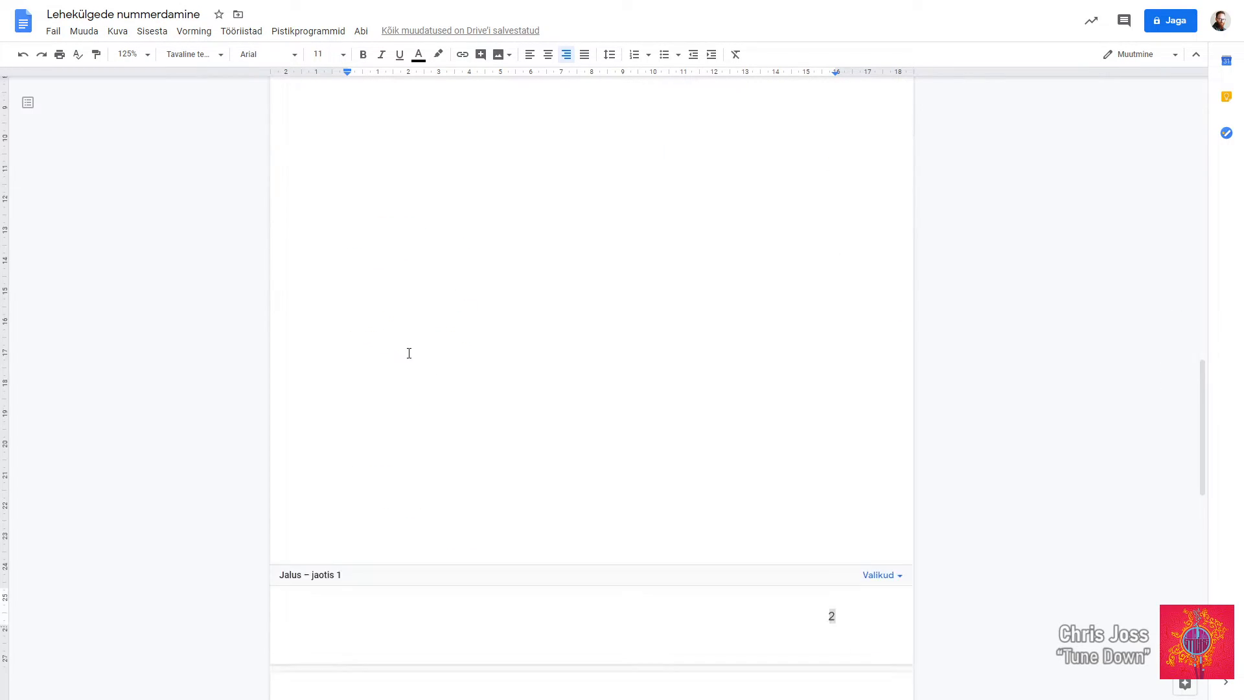
{"action": "scroll", "coordinate": [456, 316], "scroll_direction": "down", "scroll_amount": 5}
{"action": "scroll", "coordinate": [466, 316], "scroll_direction": "down", "scroll_amount": 2}
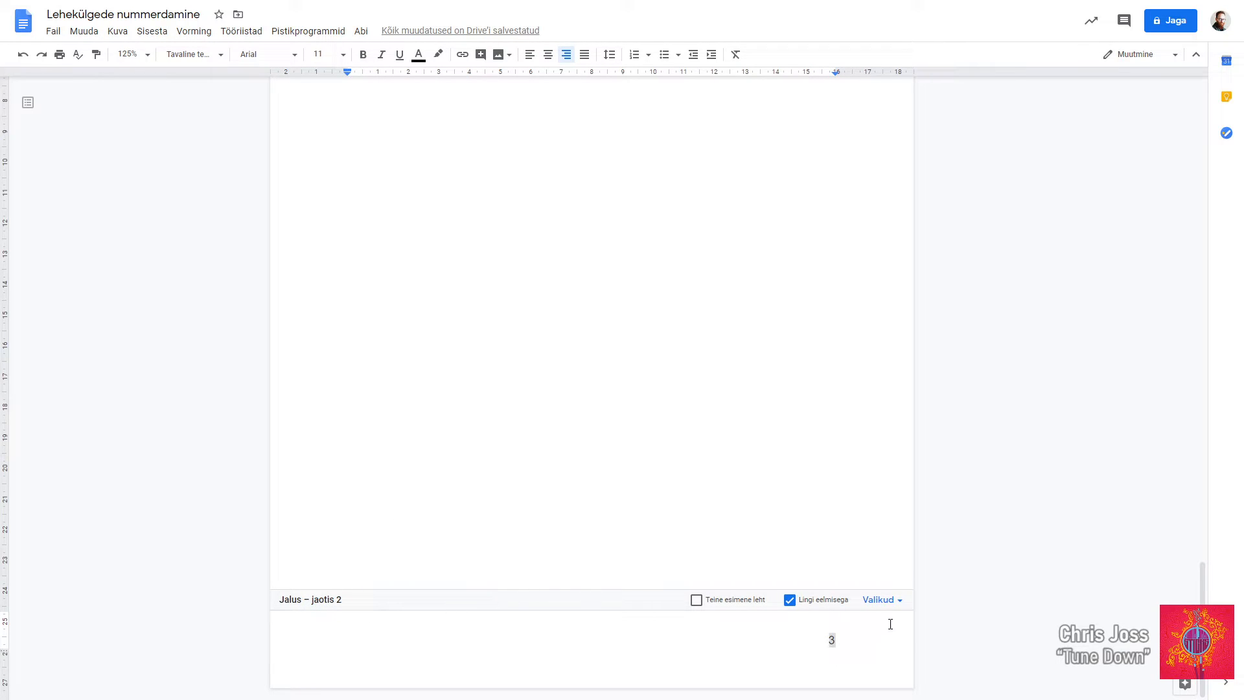
Unlink the section 2 footer from the previous section and delete the page number from the section 1 footer.
{"action": "left_click", "coordinate": [789, 601]}
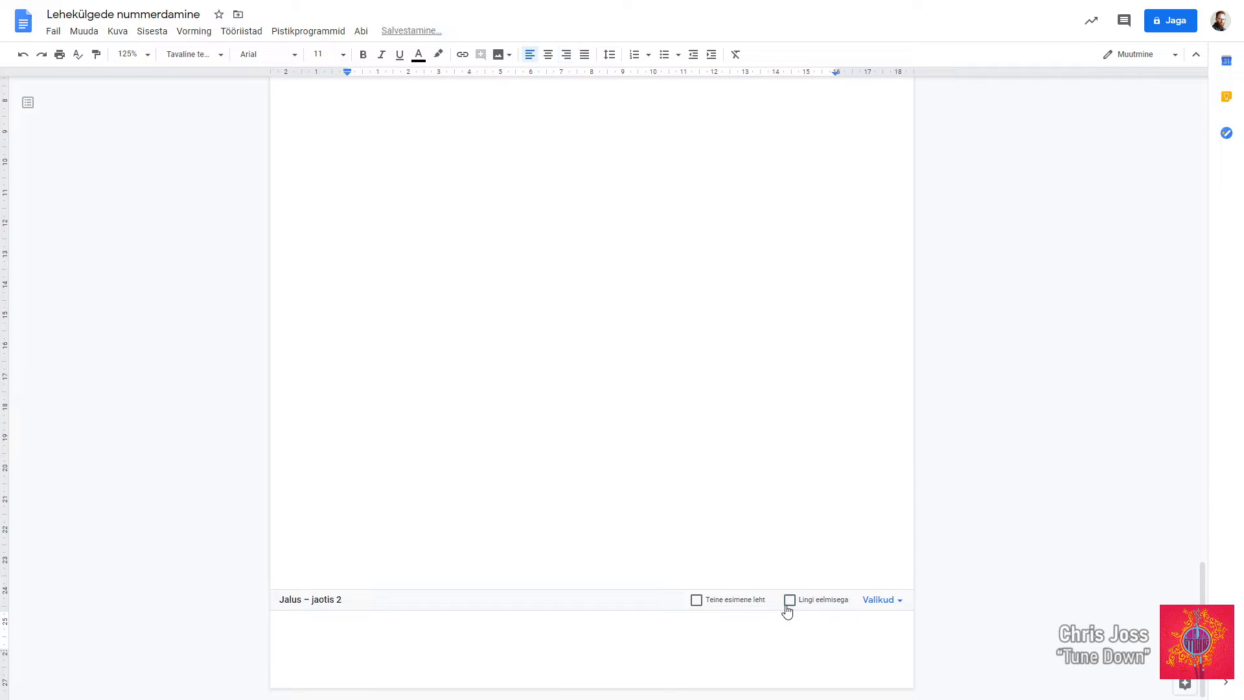
{"action": "scroll", "coordinate": [544, 626], "scroll_direction": "up", "scroll_amount": 10}
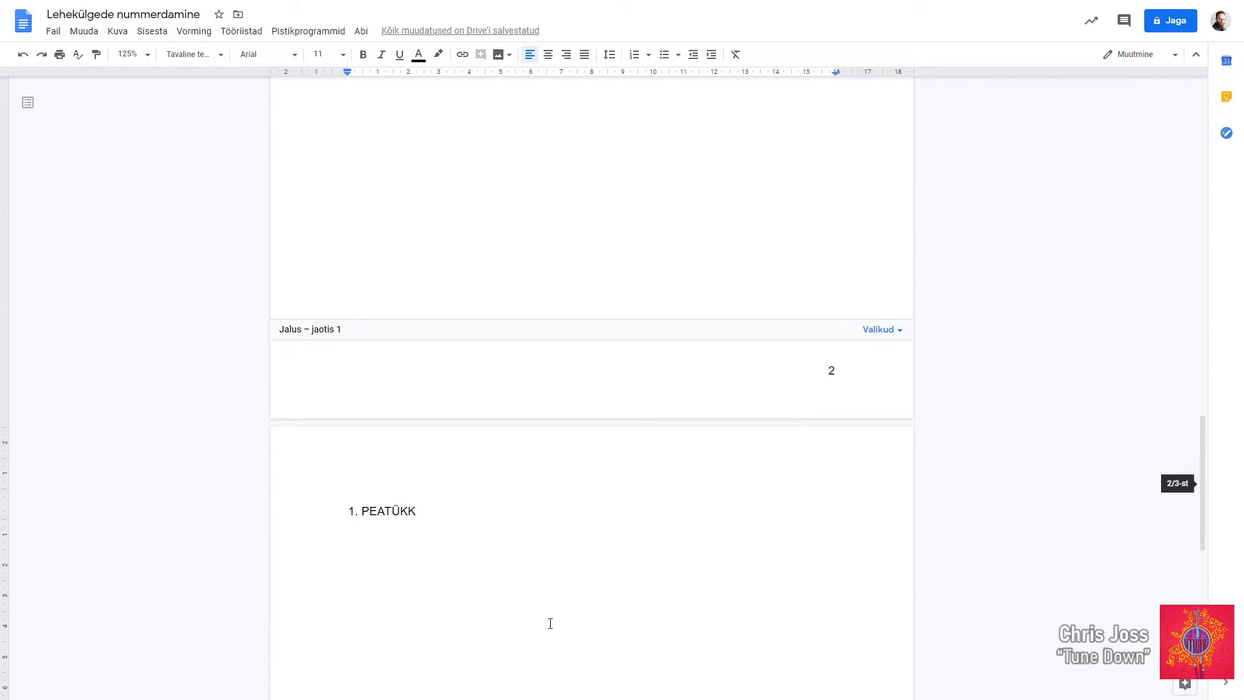
{"action": "left_click", "coordinate": [839, 375]}
{"action": "key", "text": "BackSpace"}
{"action": "scroll", "coordinate": [847, 385], "scroll_direction": "up", "scroll_amount": 10}
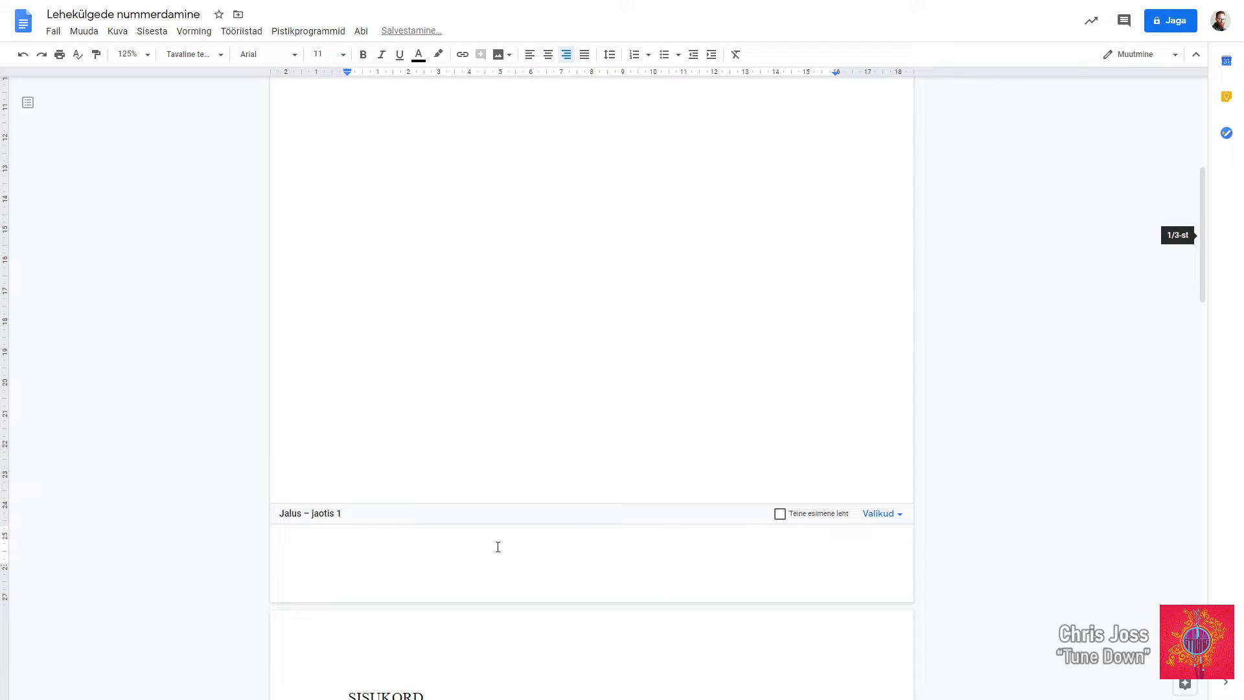
Insert automatic page numbers at the lower right of the pages again.
{"action": "scroll", "coordinate": [388, 382], "scroll_direction": "down", "scroll_amount": 15}
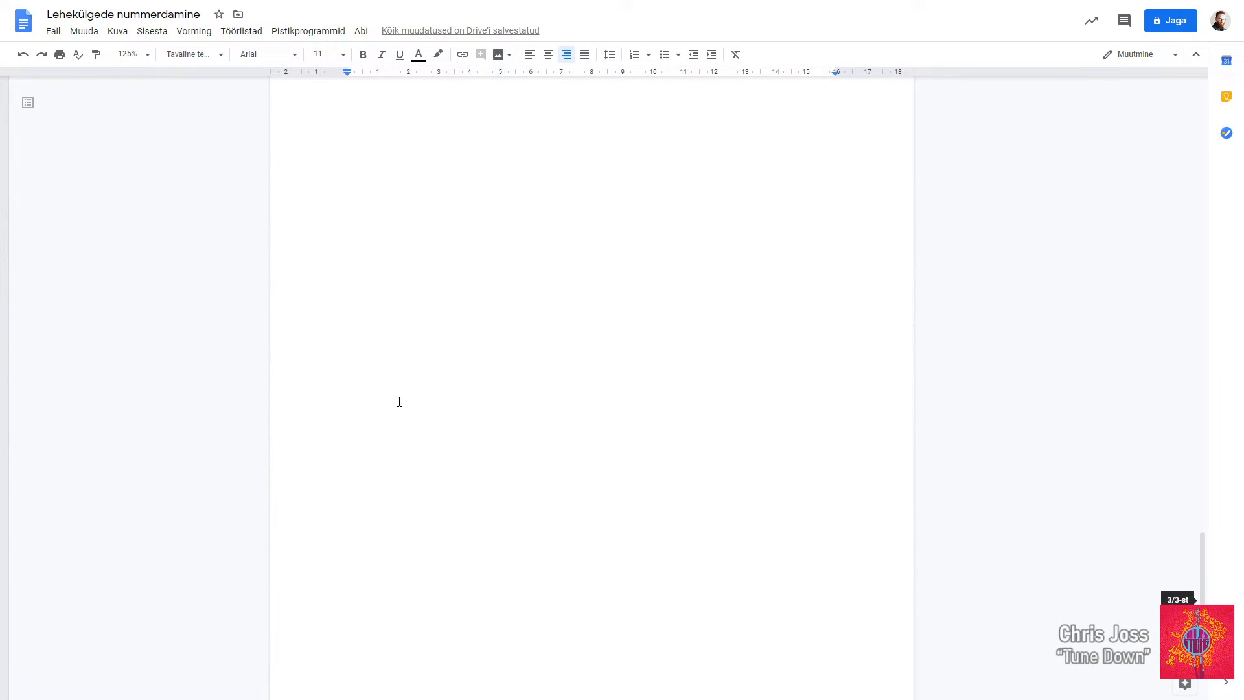
{"action": "left_click", "coordinate": [153, 33]}
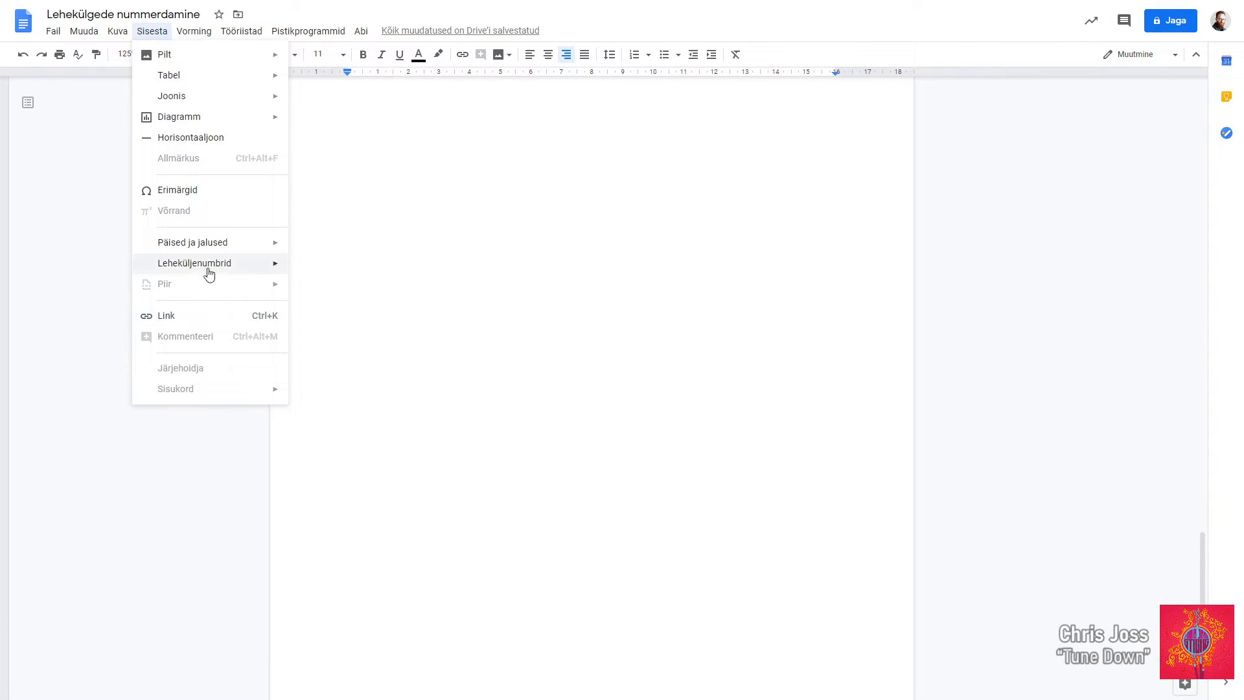
{"action": "mouse_move", "coordinate": [216, 267]}
{"action": "left_click", "coordinate": [318, 349]}
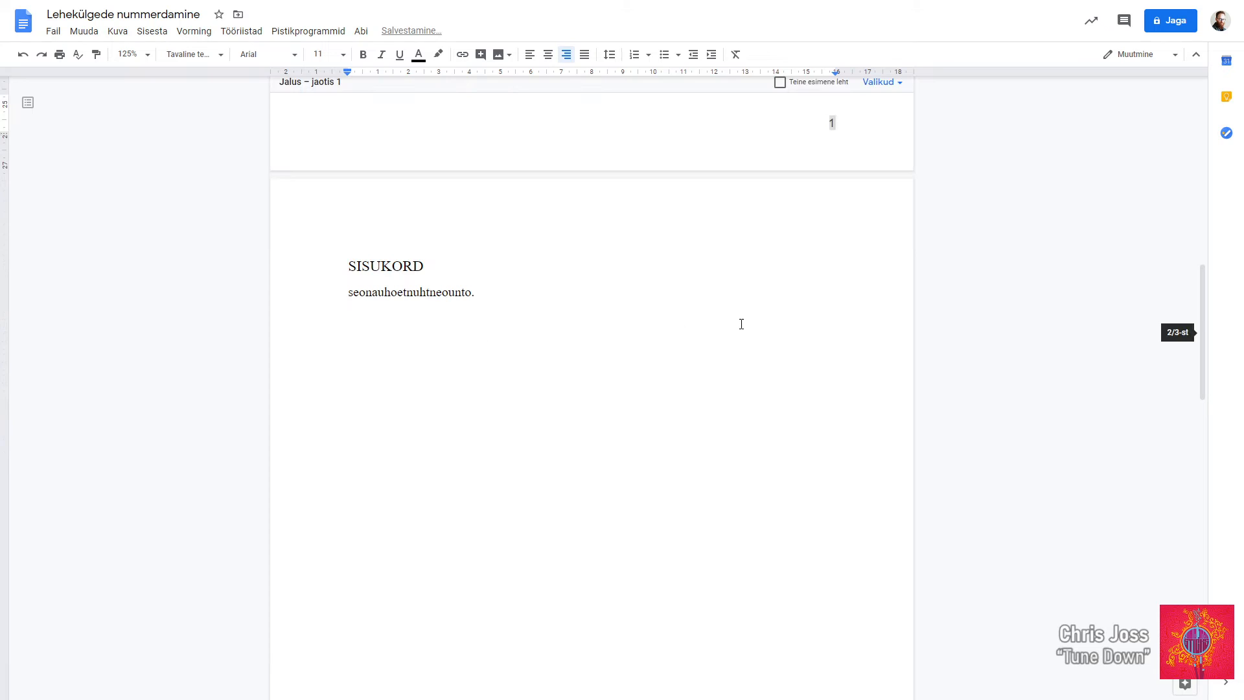
Delete the page number from the section 1 footer on the contents page, and check the title page.
{"action": "scroll", "coordinate": [738, 320], "scroll_direction": "up", "scroll_amount": 8}
{"action": "scroll", "coordinate": [750, 316], "scroll_direction": "up", "scroll_amount": 5}
{"action": "scroll", "coordinate": [750, 311], "scroll_direction": "down", "scroll_amount": 20}
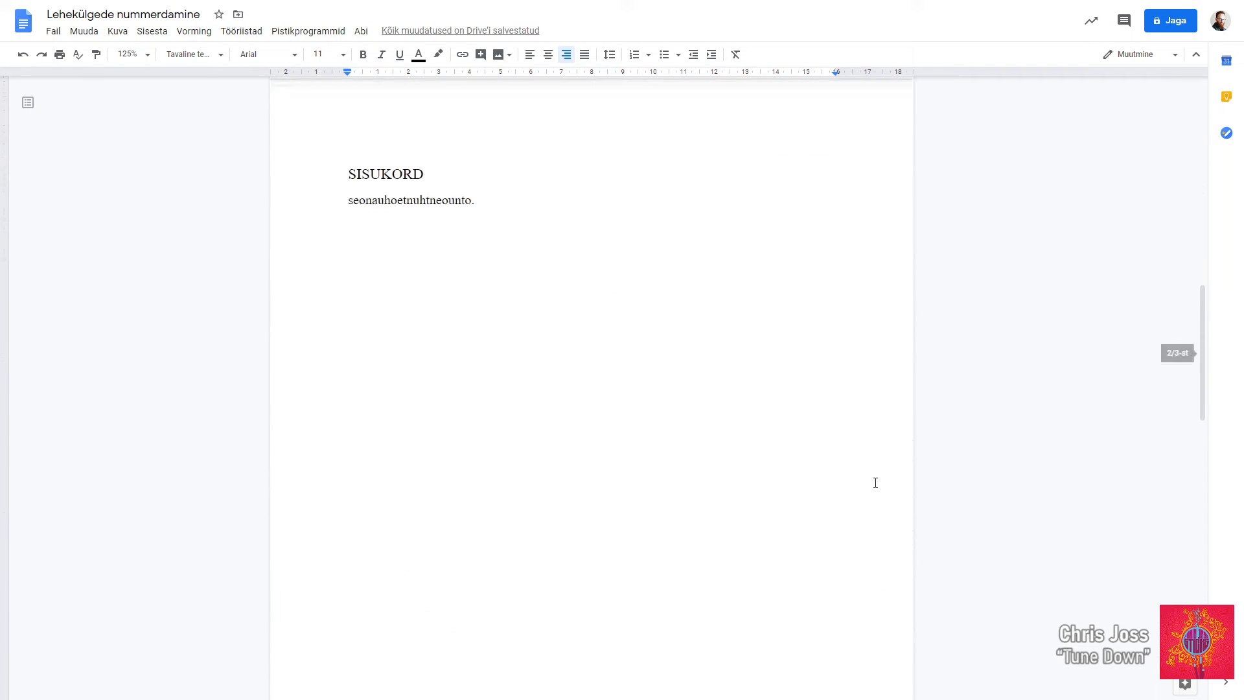
{"action": "scroll", "coordinate": [859, 468], "scroll_direction": "up", "scroll_amount": 6}
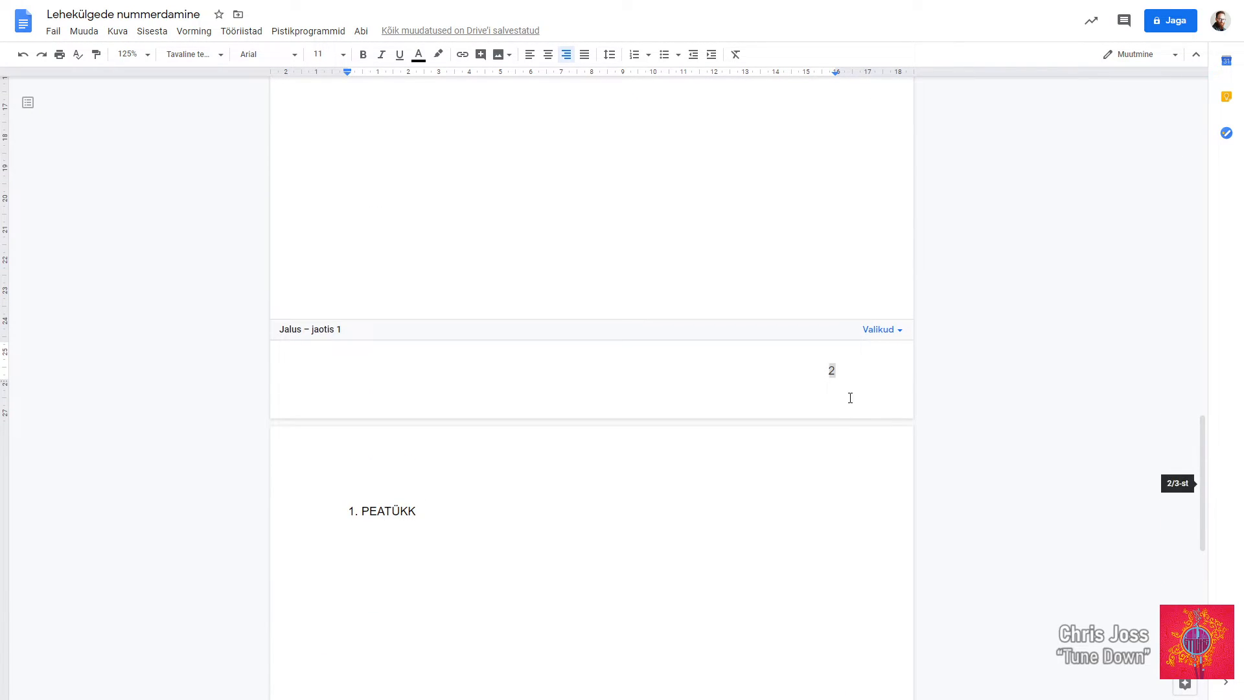
{"action": "key", "text": "BackSpace"}
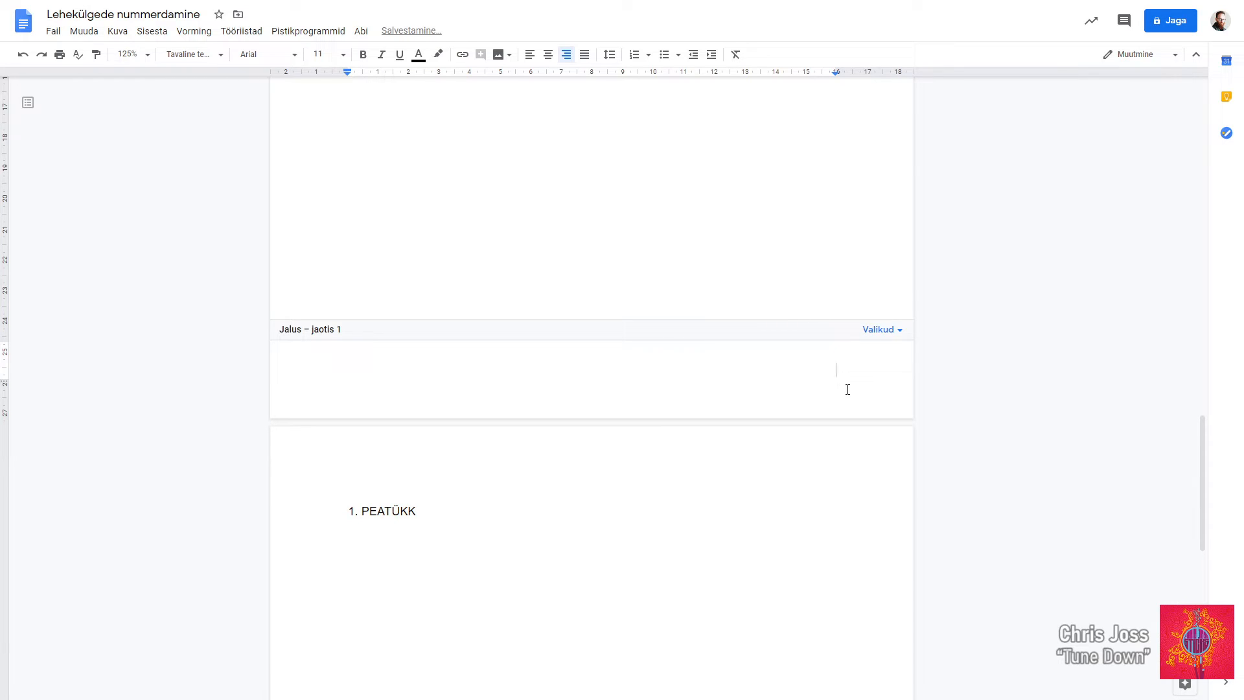
{"action": "scroll", "coordinate": [733, 399], "scroll_direction": "up", "scroll_amount": 15}
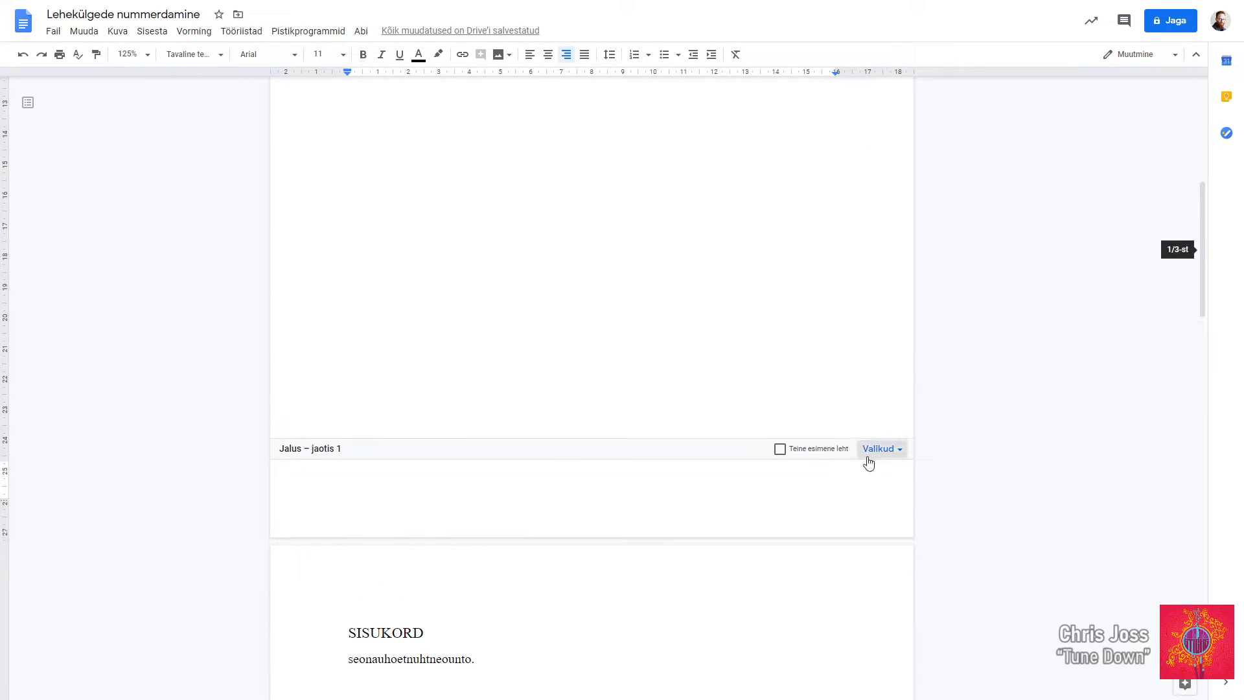
{"action": "scroll", "coordinate": [822, 421], "scroll_direction": "up", "scroll_amount": 7}
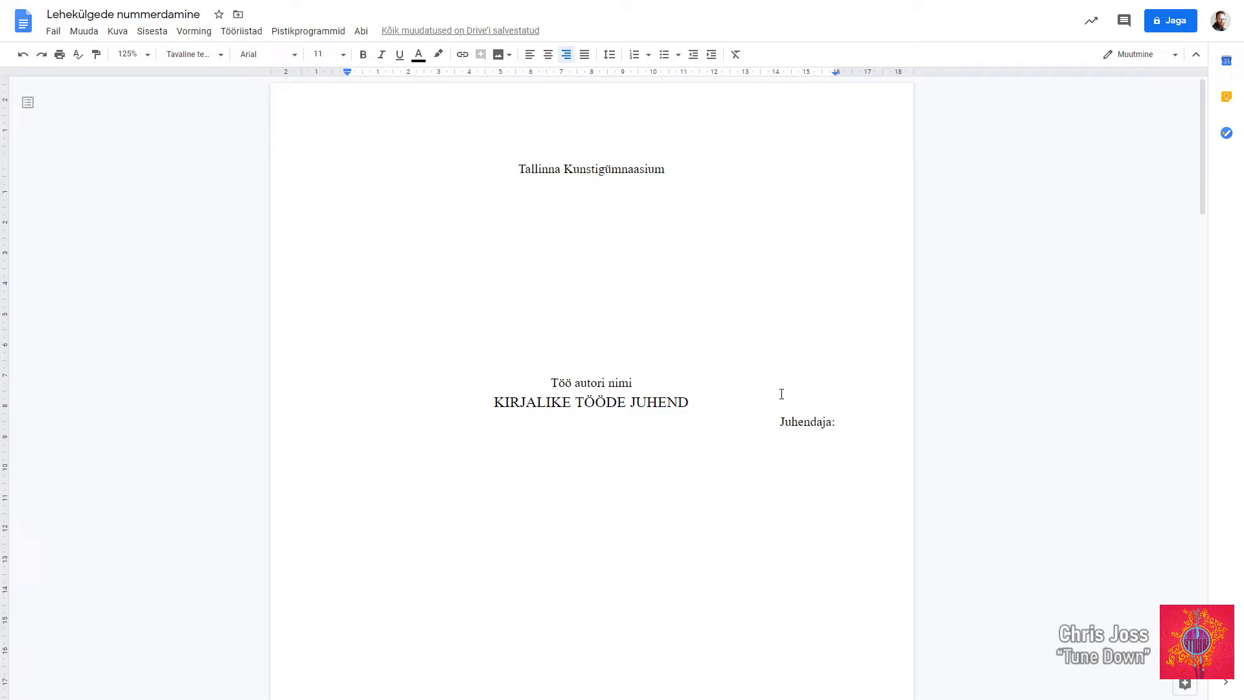
Format the page number in the chapter's section 2 footer as Times New Roman, size 12, centred, and leave the footer.
{"action": "scroll", "coordinate": [782, 393], "scroll_direction": "down", "scroll_amount": 8}
{"action": "scroll", "coordinate": [705, 441], "scroll_direction": "down", "scroll_amount": 20}
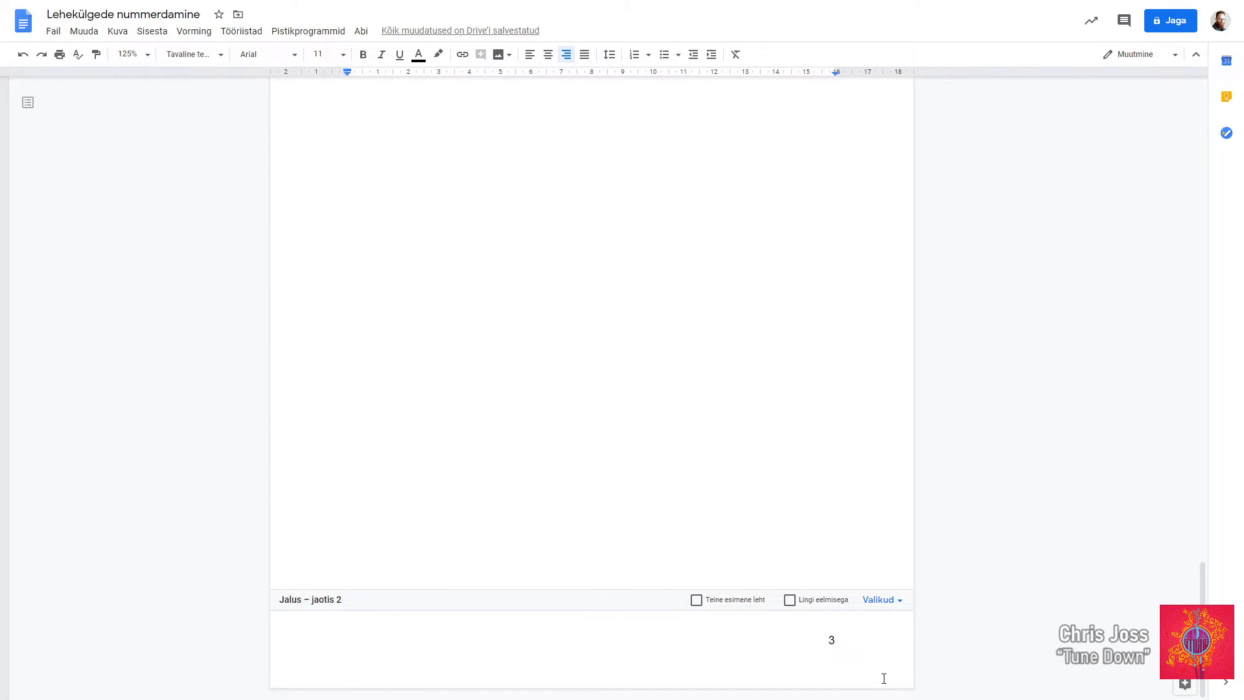
{"action": "left_click", "coordinate": [848, 641]}
{"action": "left_click_drag", "start_coordinate": [831, 641], "coordinate": [813, 642]}
{"action": "left_click", "coordinate": [265, 57]}
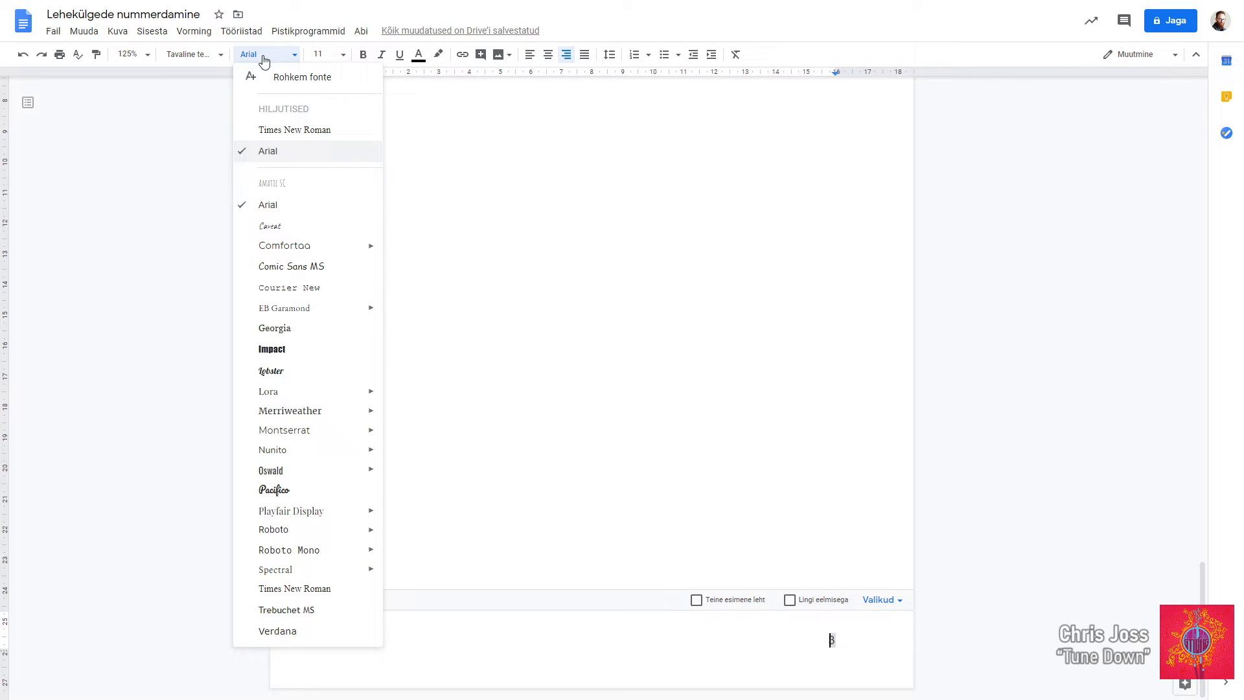
{"action": "left_click", "coordinate": [300, 130]}
{"action": "left_click", "coordinate": [322, 53]}
{"action": "left_click", "coordinate": [328, 163]}
{"action": "left_click", "coordinate": [549, 58]}
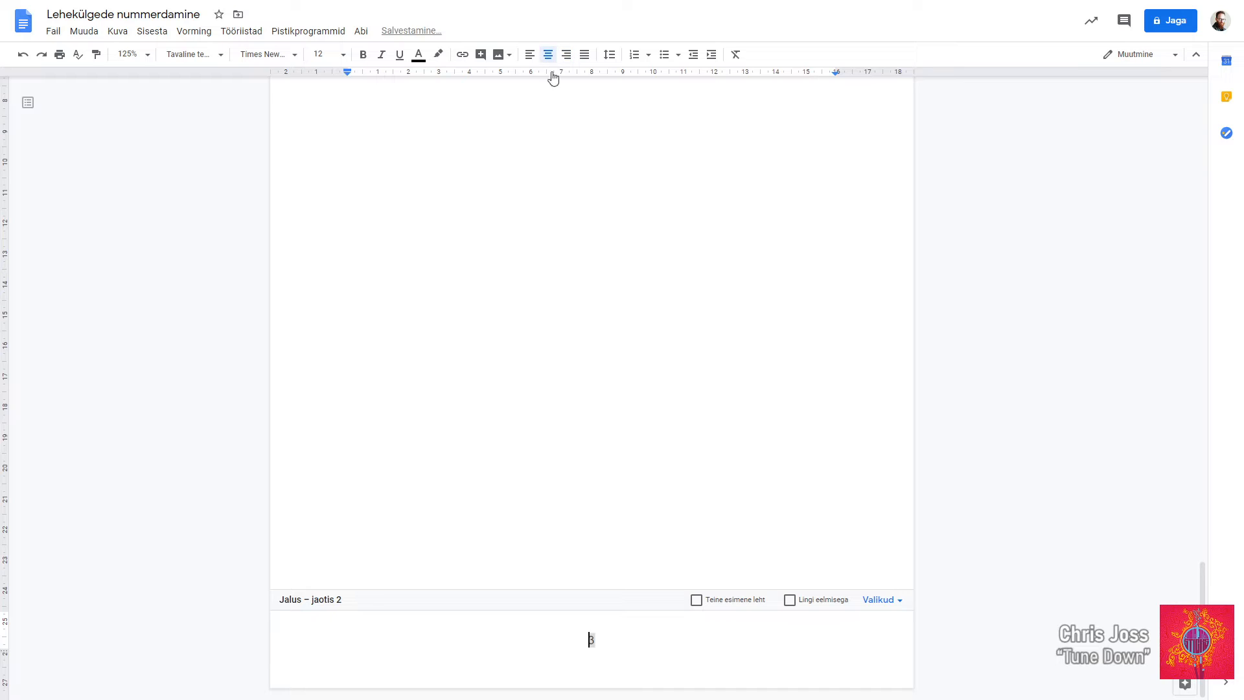
{"action": "left_click", "coordinate": [740, 455]}
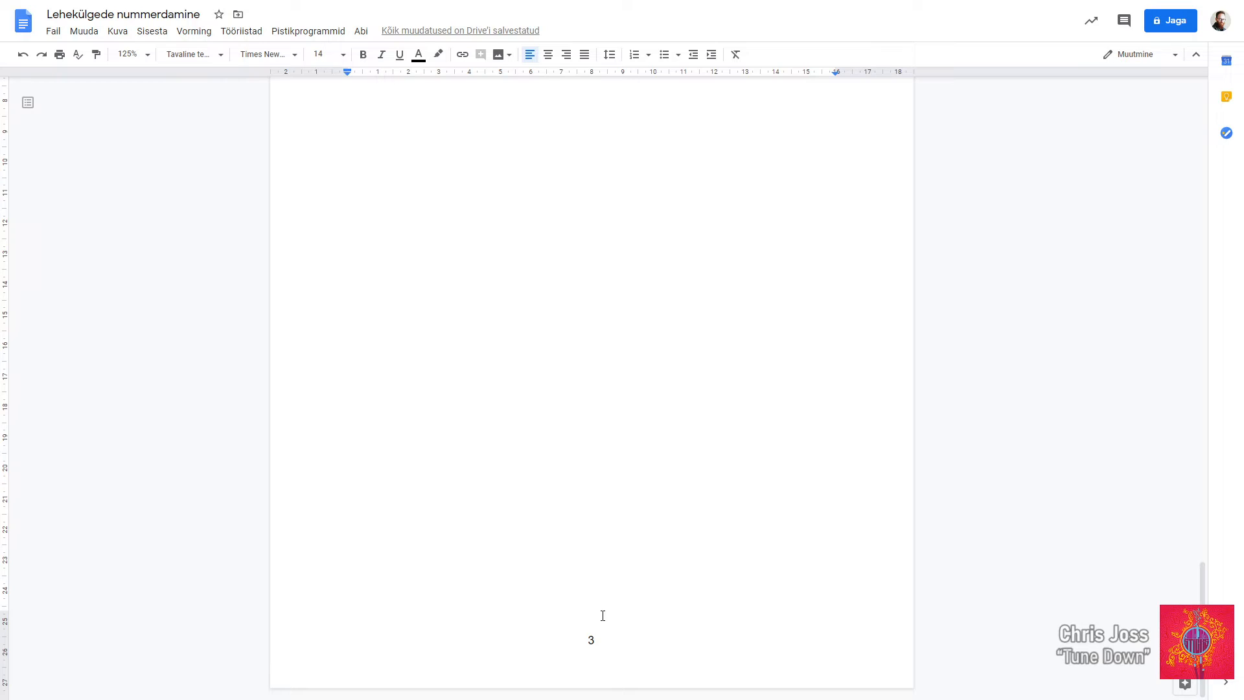
Add a new line with the filler text "oeuoeuoeuoeu" below "1. PEATÜKK".
{"action": "scroll", "coordinate": [603, 616], "scroll_direction": "up", "scroll_amount": 5}
{"action": "left_click", "coordinate": [482, 192]}
{"action": "key", "text": "Return"}
{"action": "type", "text": "oeuoeuoeuoeu"}
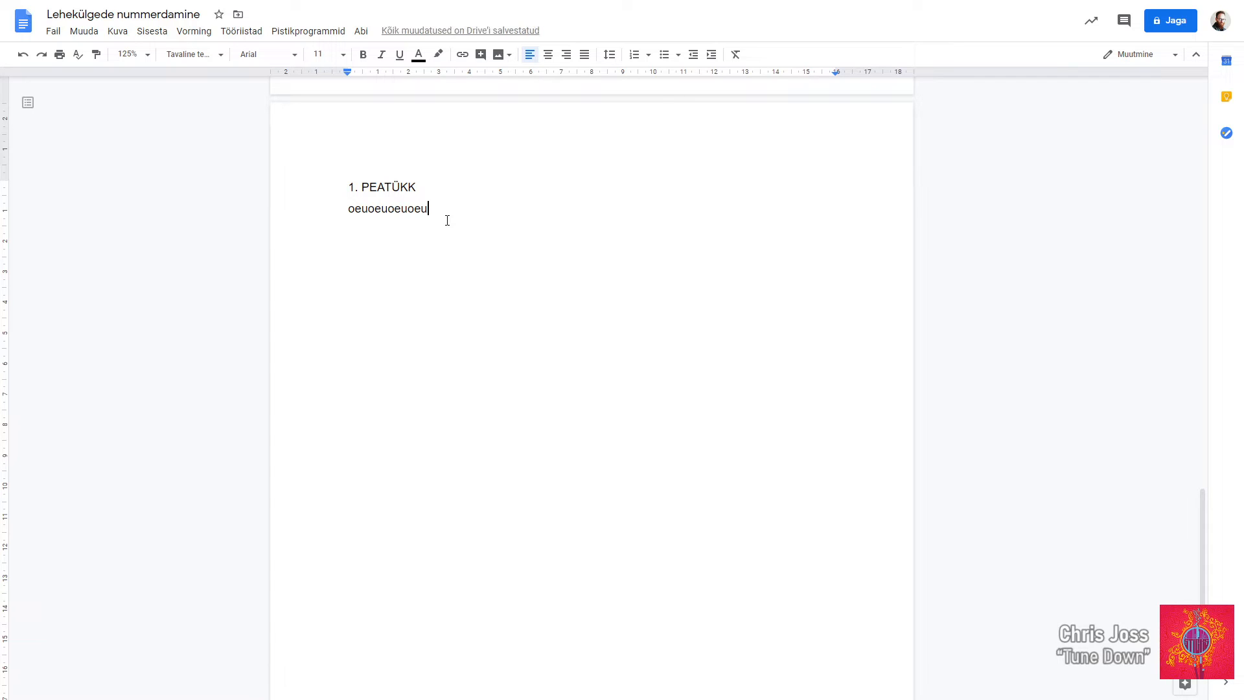
Apply the Pealkiri 1 heading style to the chapter title "1. PEATÜKK".
{"action": "left_click_drag", "start_coordinate": [423, 179], "coordinate": [311, 177]}
{"action": "left_click", "coordinate": [194, 53]}
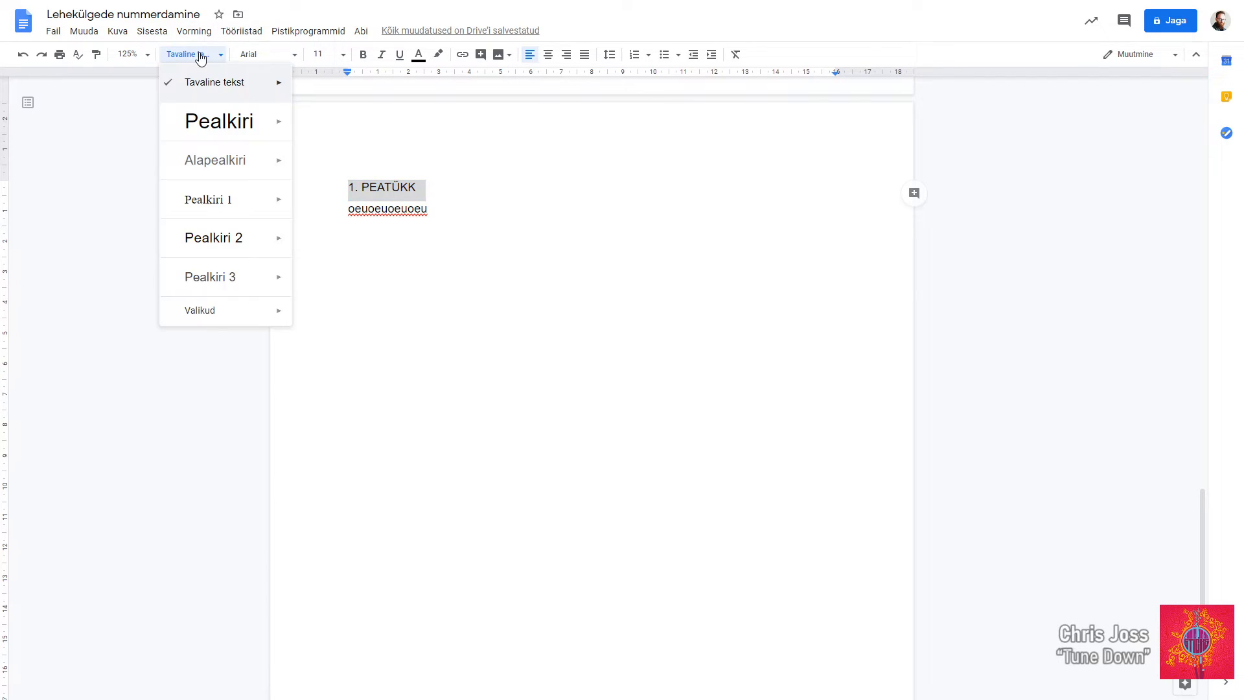
{"action": "left_click", "coordinate": [229, 189]}
{"action": "left_click", "coordinate": [395, 236]}
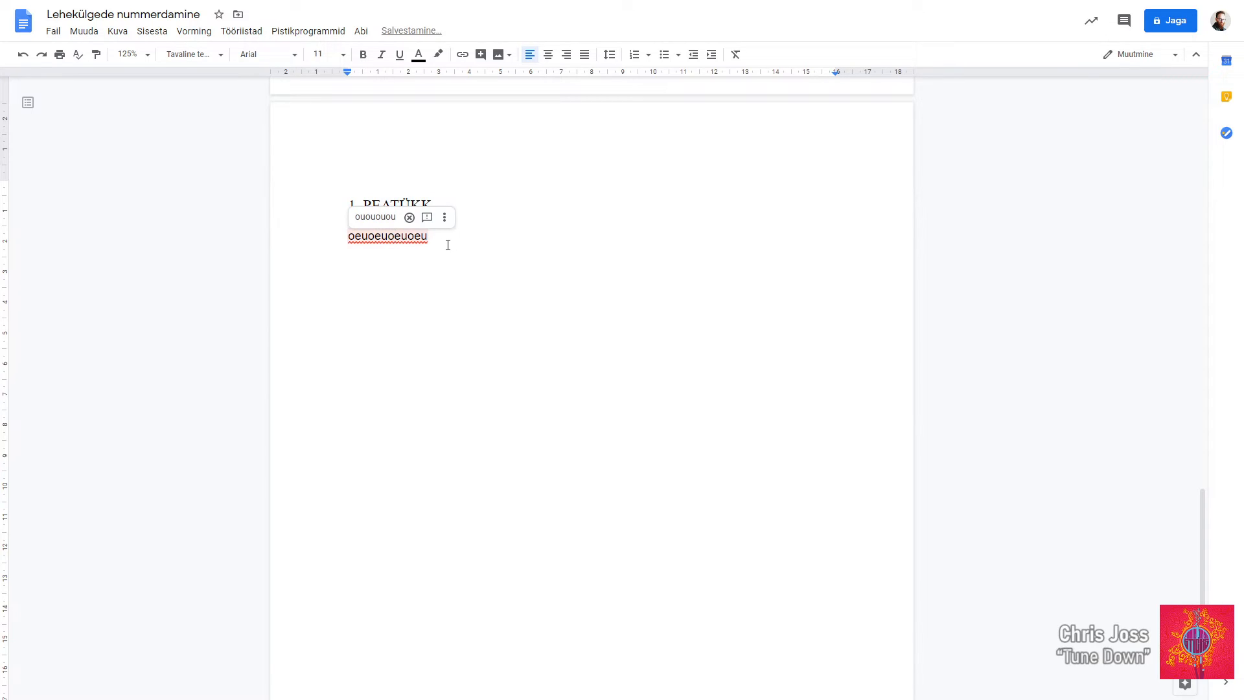
Set the filler line below the chapter title to Times New Roman, size 12.
{"action": "left_click_drag", "start_coordinate": [447, 245], "coordinate": [339, 241]}
{"action": "left_click", "coordinate": [248, 55]}
{"action": "left_click", "coordinate": [285, 129]}
{"action": "left_click", "coordinate": [327, 56]}
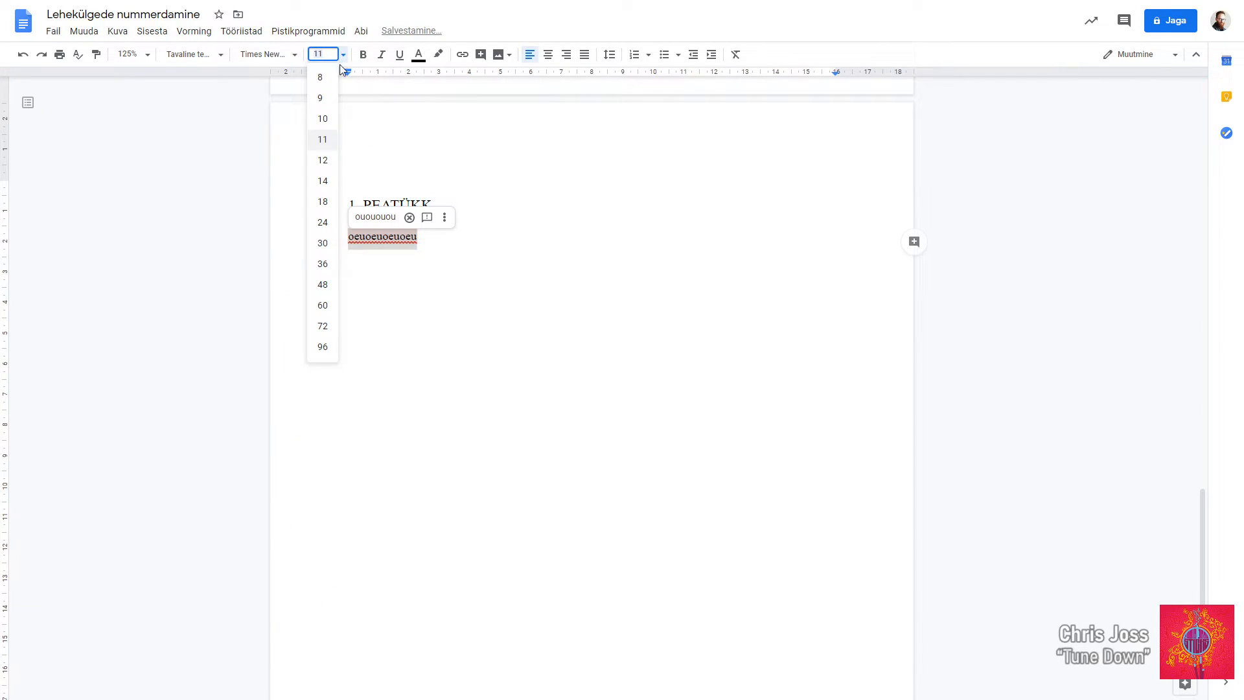
{"action": "left_click", "coordinate": [328, 162]}
{"action": "left_click", "coordinate": [464, 238]}
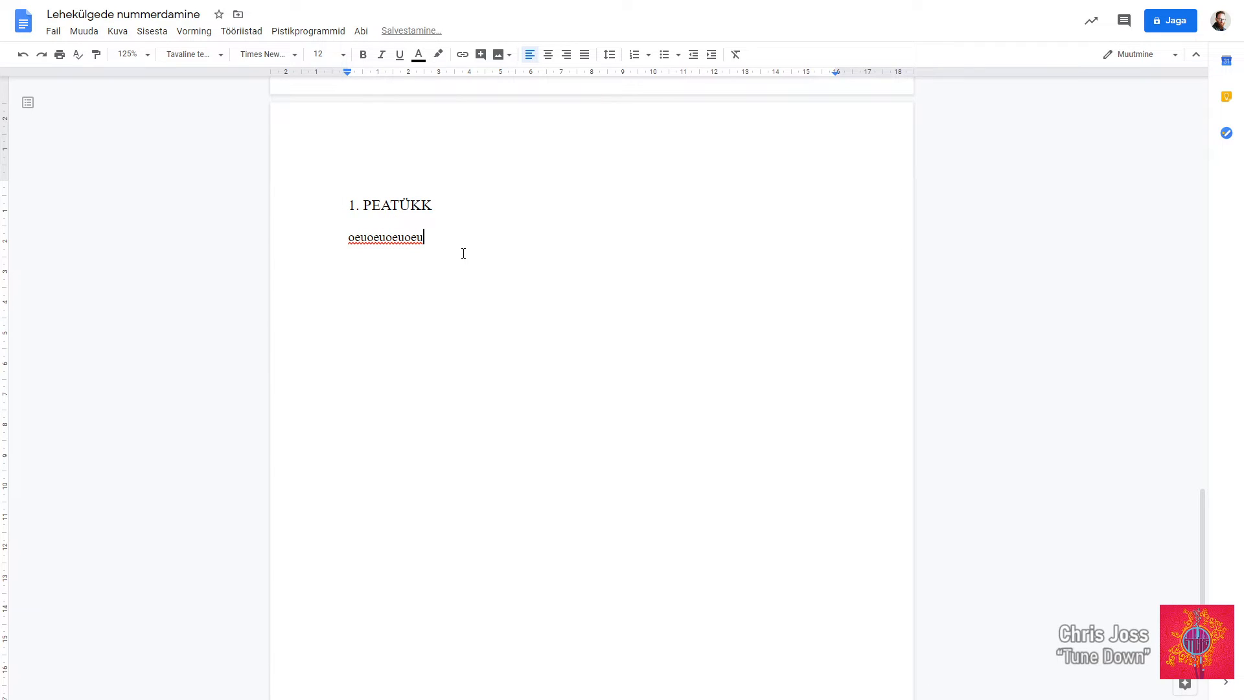
Look through the document's pages to check where page numbers appear in the footers.
{"action": "scroll", "coordinate": [464, 253], "scroll_direction": "up", "scroll_amount": 5}
{"action": "scroll", "coordinate": [458, 272], "scroll_direction": "down", "scroll_amount": 10}
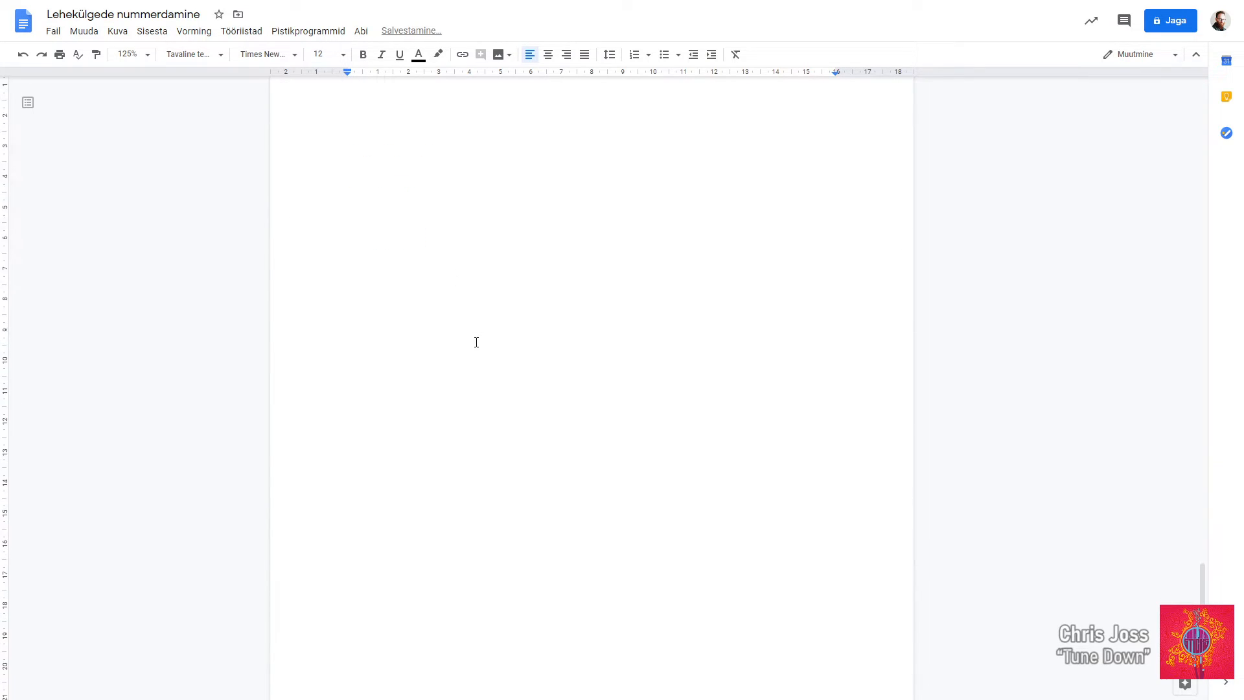
{"action": "scroll", "coordinate": [623, 532], "scroll_direction": "up", "scroll_amount": 20}
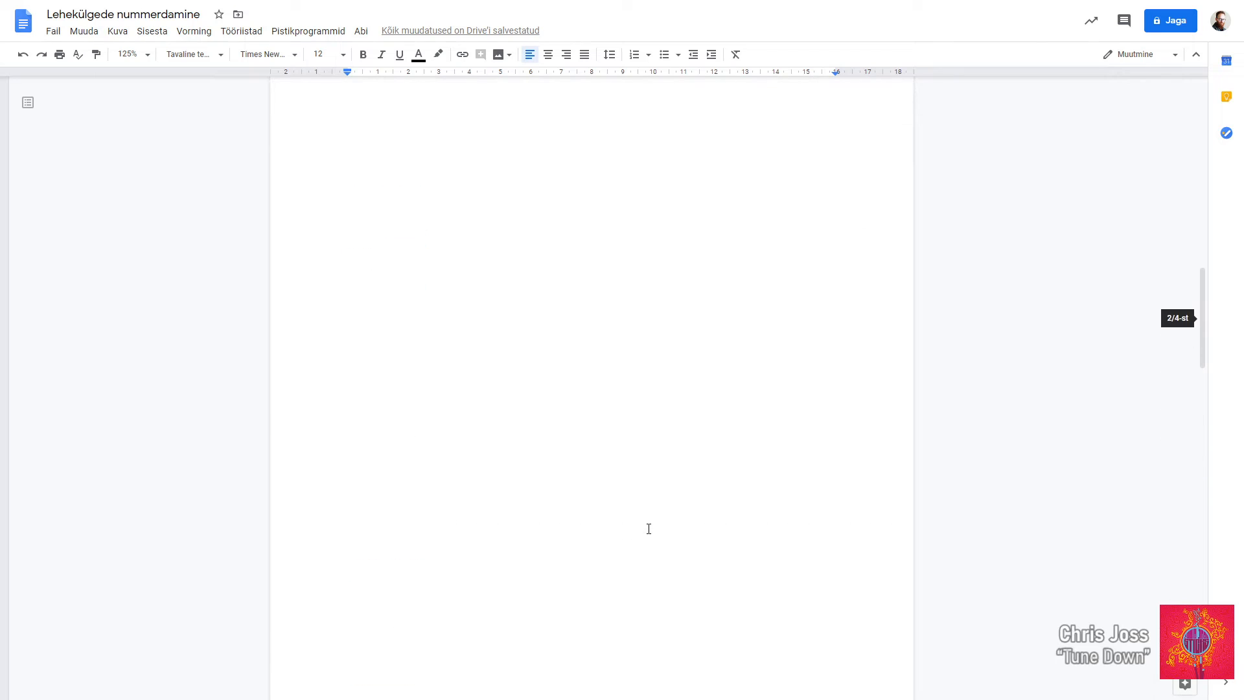
{"action": "scroll", "coordinate": [653, 528], "scroll_direction": "up", "scroll_amount": 13}
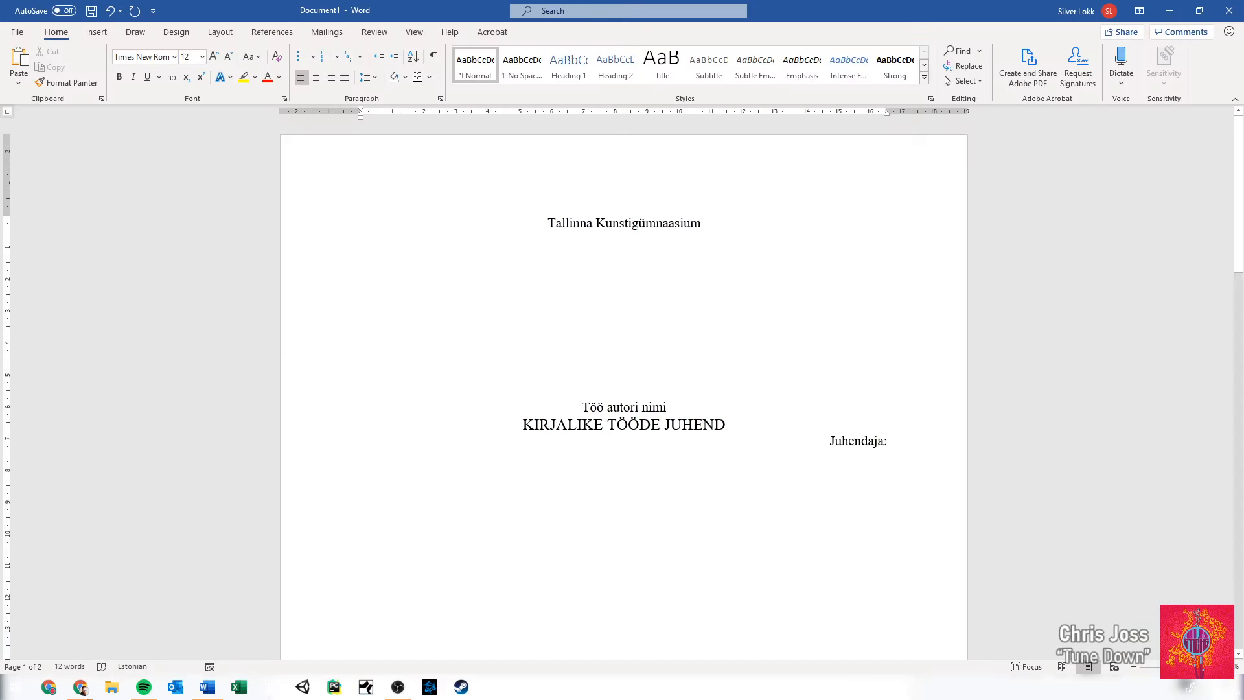
In the Word document, add the filler text "oeuoeuoeuoeuoe" on the line below the SISUKORD heading.
{"action": "left_click", "coordinate": [208, 397]}
{"action": "left_click", "coordinate": [546, 339]}
{"action": "scroll", "coordinate": [589, 323], "scroll_direction": "down", "scroll_amount": 20}
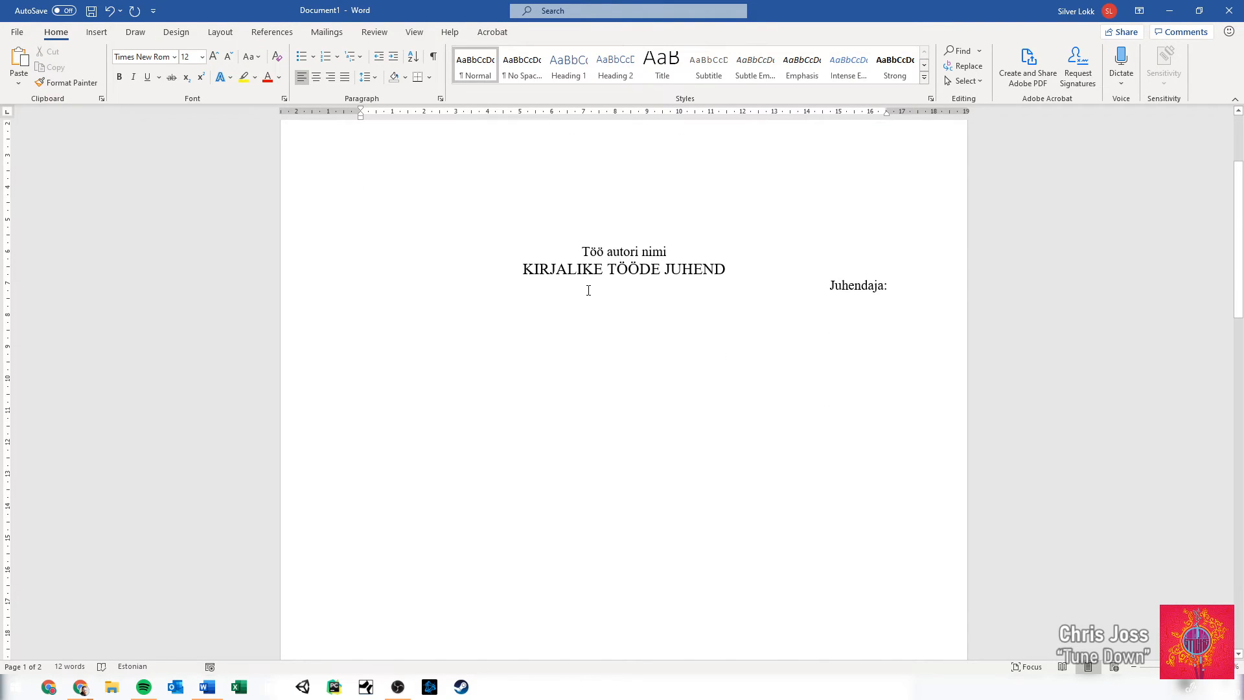
{"action": "left_click", "coordinate": [417, 478]}
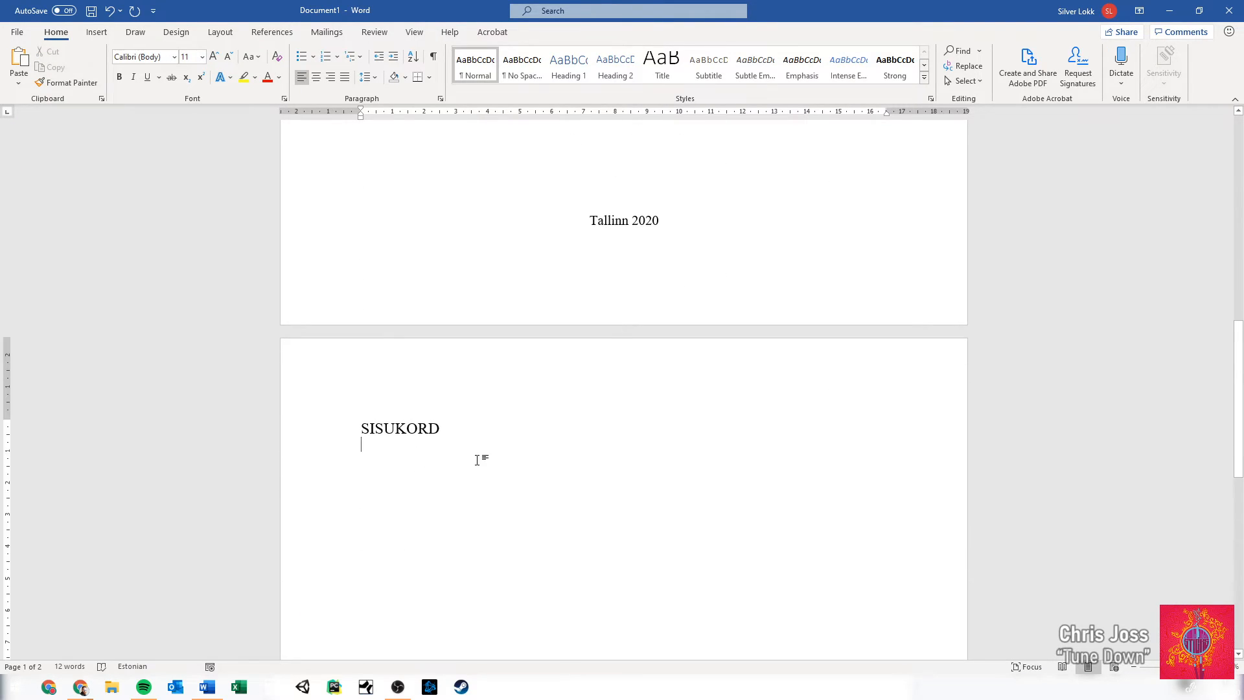
{"action": "scroll", "coordinate": [500, 459], "scroll_direction": "down", "scroll_amount": 6}
{"action": "scroll", "coordinate": [500, 459], "scroll_direction": "up", "scroll_amount": 2}
{"action": "scroll", "coordinate": [500, 460], "scroll_direction": "up", "scroll_amount": 2}
{"action": "type", "text": "oeuoeuoeuoeuoe"}
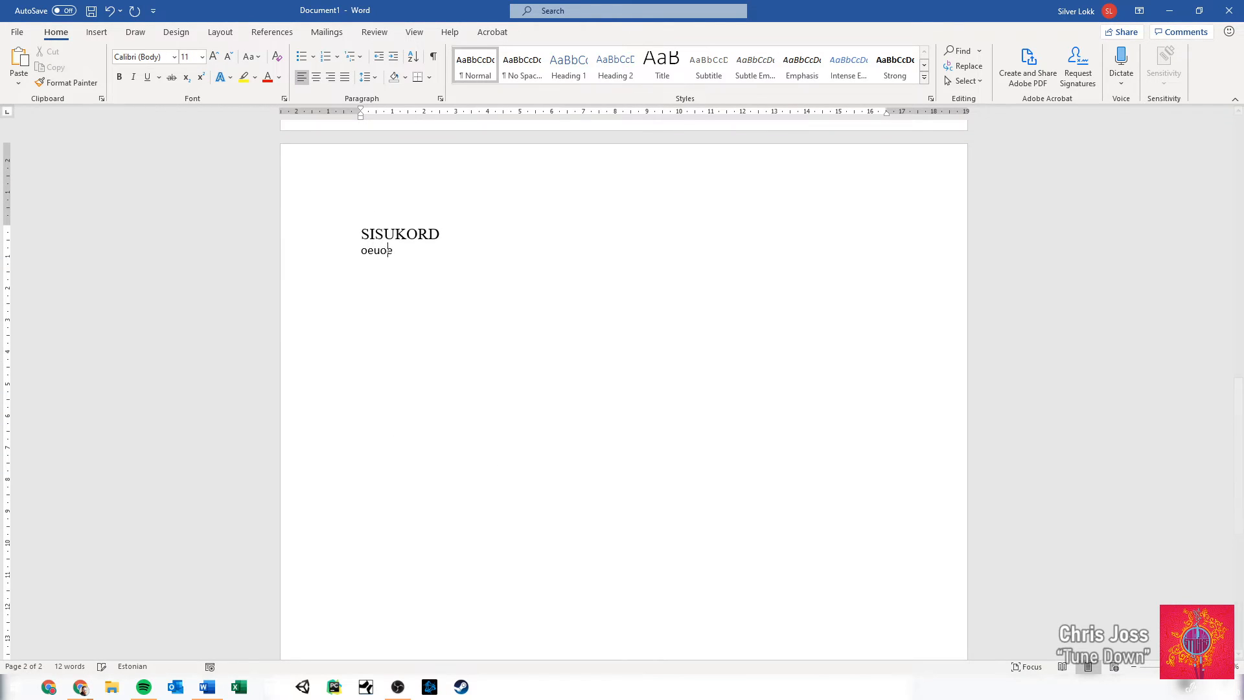
Increase the line spacing of the SISUKORD heading and return to the end of the filler line.
{"action": "left_click", "coordinate": [391, 233]}
{"action": "double_click", "coordinate": [391, 233]}
{"action": "left_click", "coordinate": [370, 78]}
{"action": "left_click", "coordinate": [384, 134]}
{"action": "left_click", "coordinate": [462, 273]}
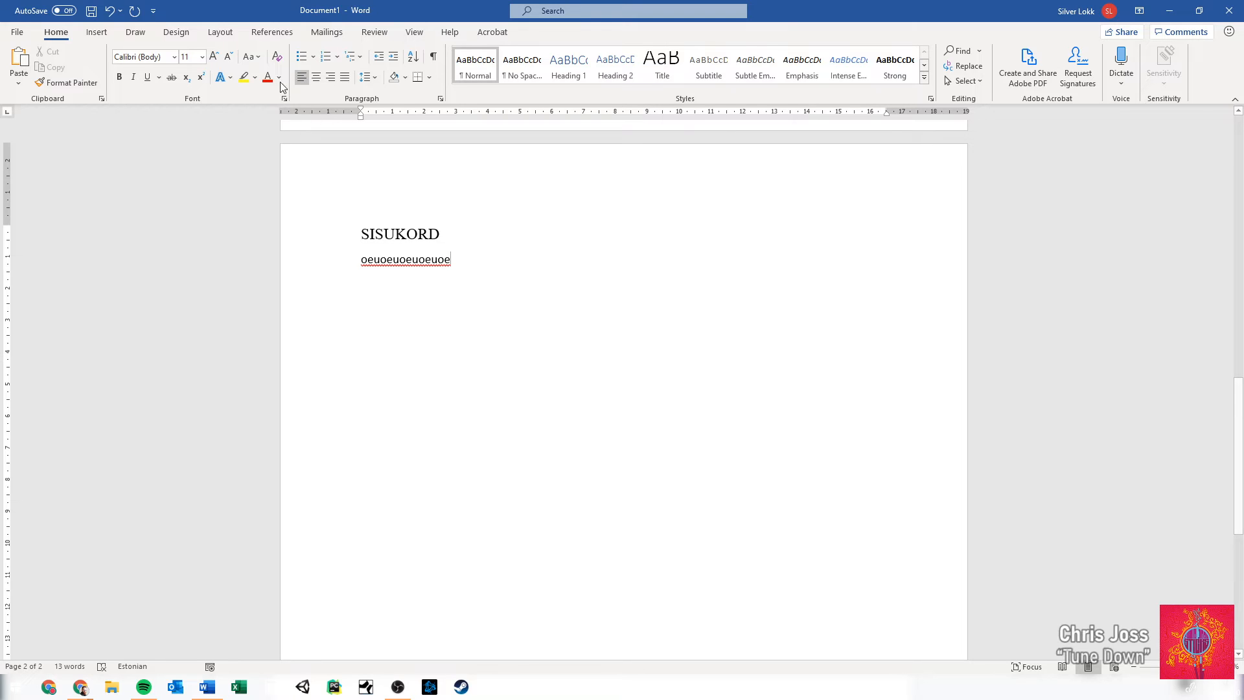
Insert a Next Page section break after the filler text on the contents page.
{"action": "left_click", "coordinate": [273, 33]}
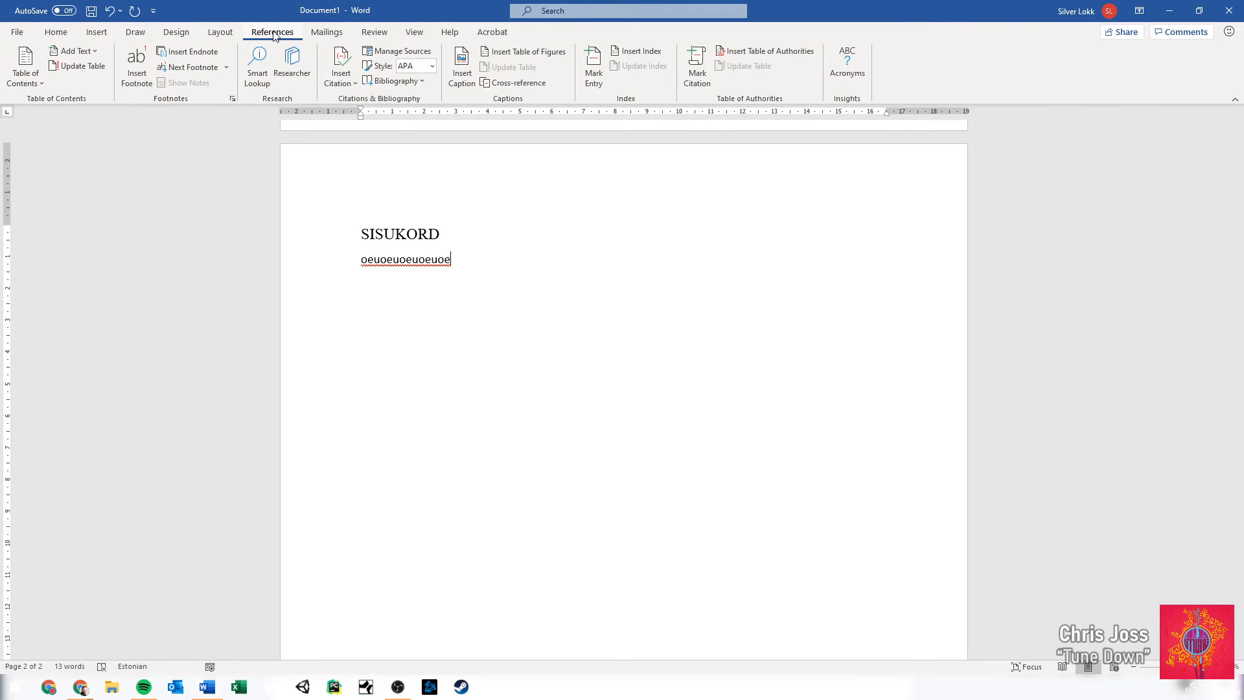
{"action": "left_click", "coordinate": [214, 40]}
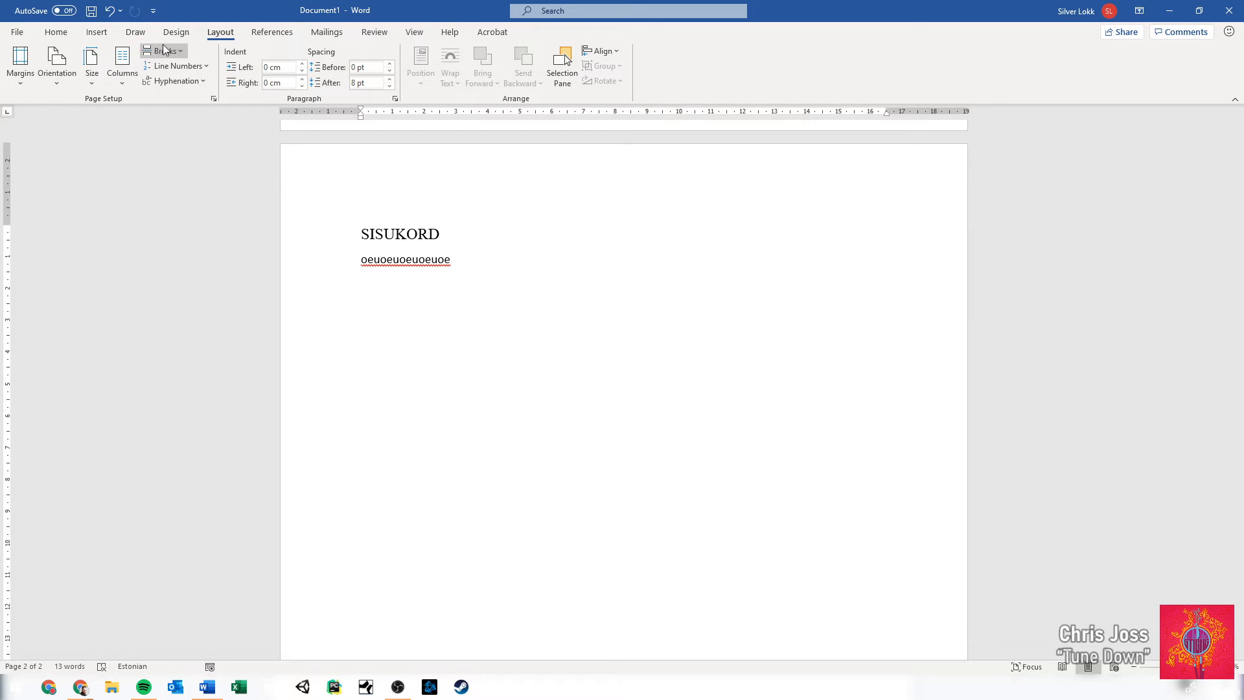
{"action": "left_click", "coordinate": [182, 58]}
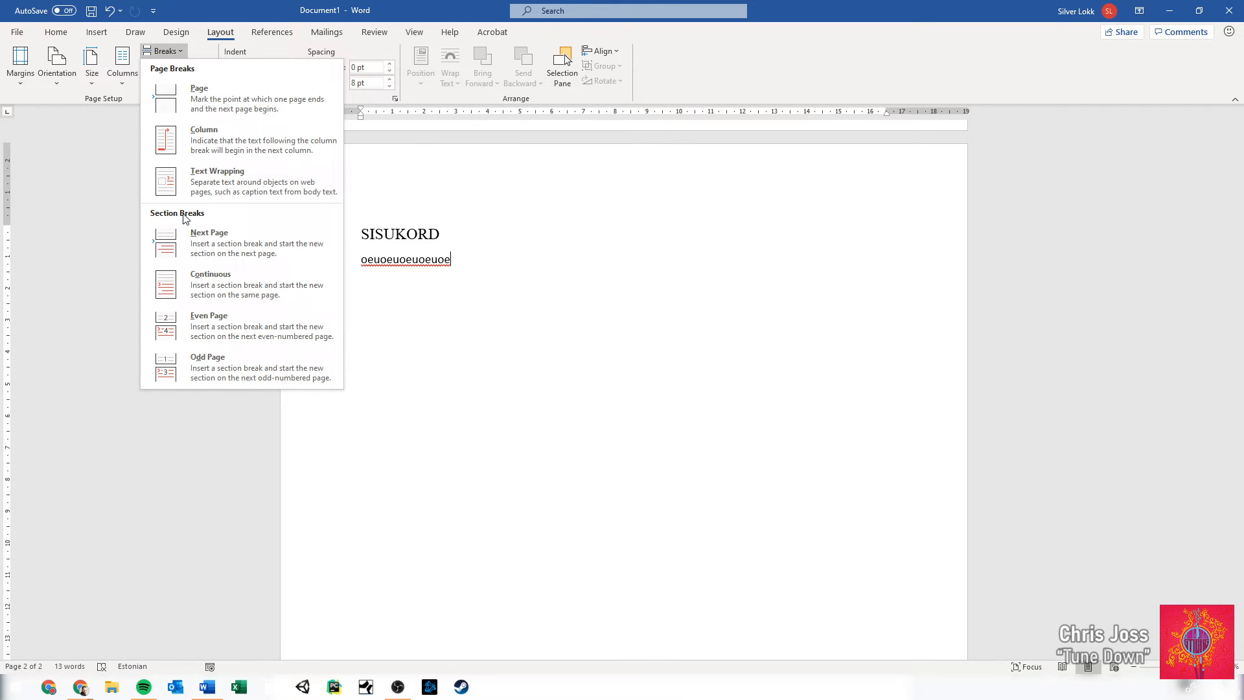
{"action": "left_click", "coordinate": [278, 245]}
{"action": "scroll", "coordinate": [653, 399], "scroll_direction": "down", "scroll_amount": 4}
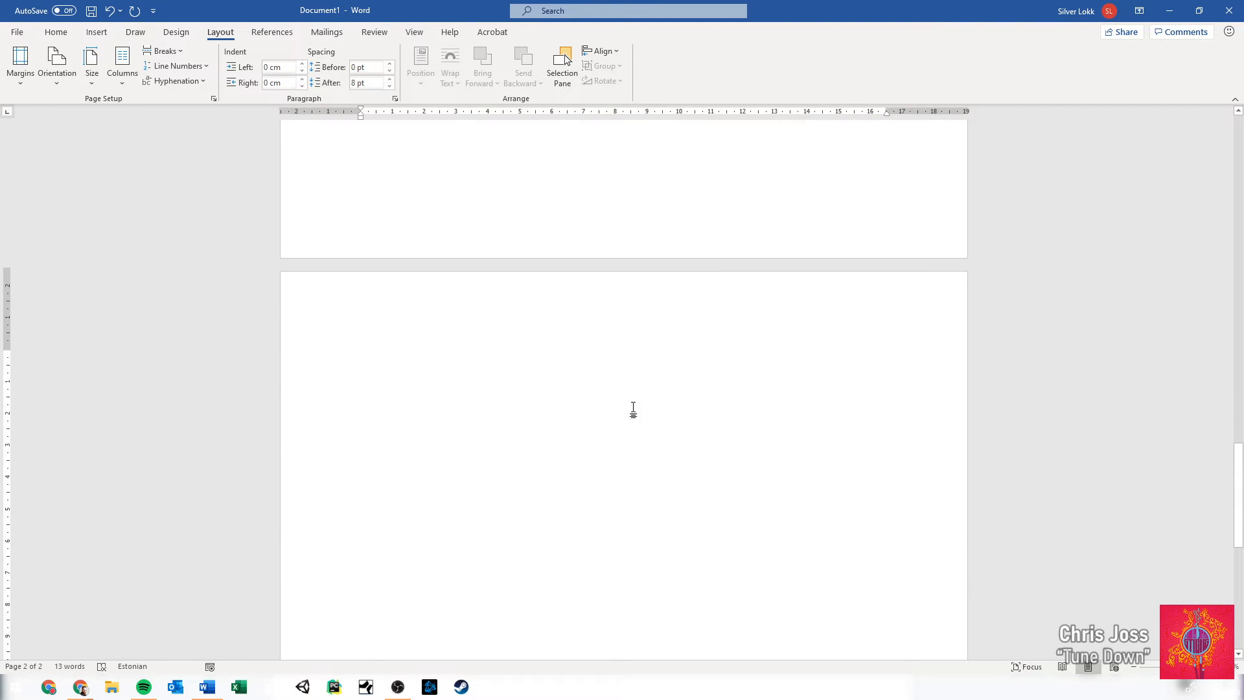
Write the chapter title "1. PEATÜKK" on the new section's page, undoing the automatic list numbering.
{"action": "type", "text": "1."}
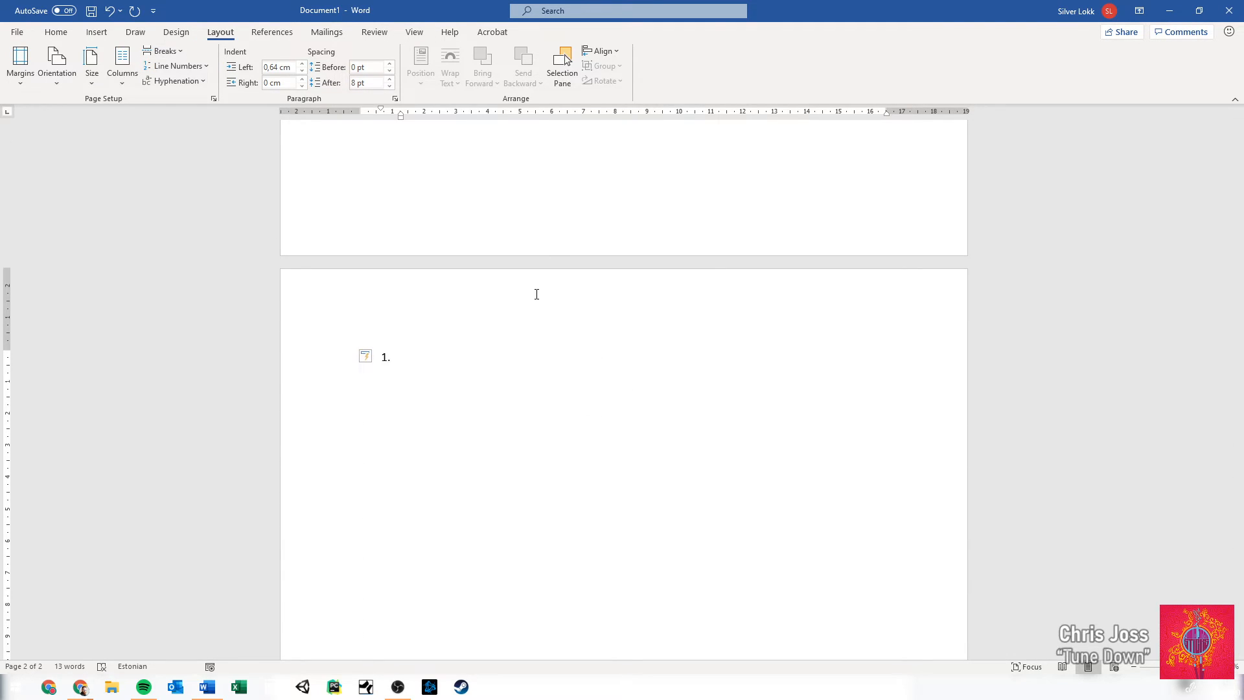
{"action": "key", "text": "ctrl+z"}
{"action": "type", "text": "PEATÜKK"}
Apply the Heading 1 style to the chapter title and set it to Times New Roman, size 14.
{"action": "key", "text": "shift+Home"}
{"action": "left_click", "coordinate": [56, 32]}
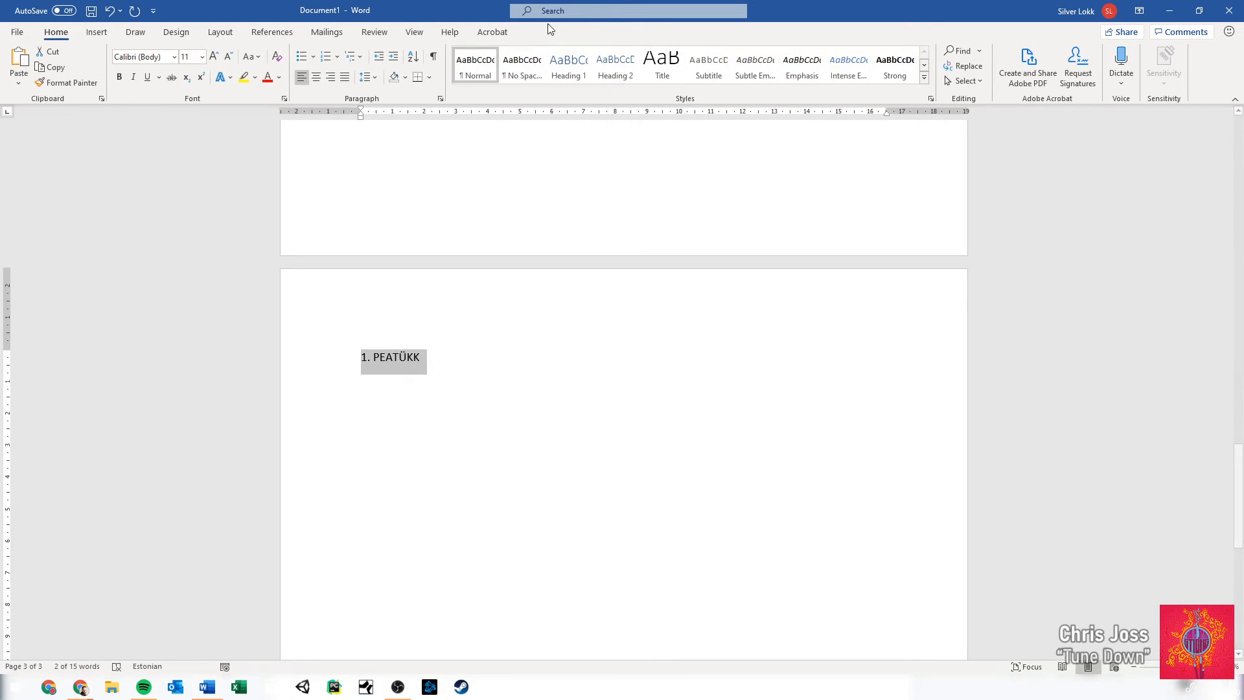
{"action": "left_click", "coordinate": [568, 65]}
{"action": "left_click", "coordinate": [147, 56]}
{"action": "type", "text": "Times New Roman"}
{"action": "key", "text": "Return"}
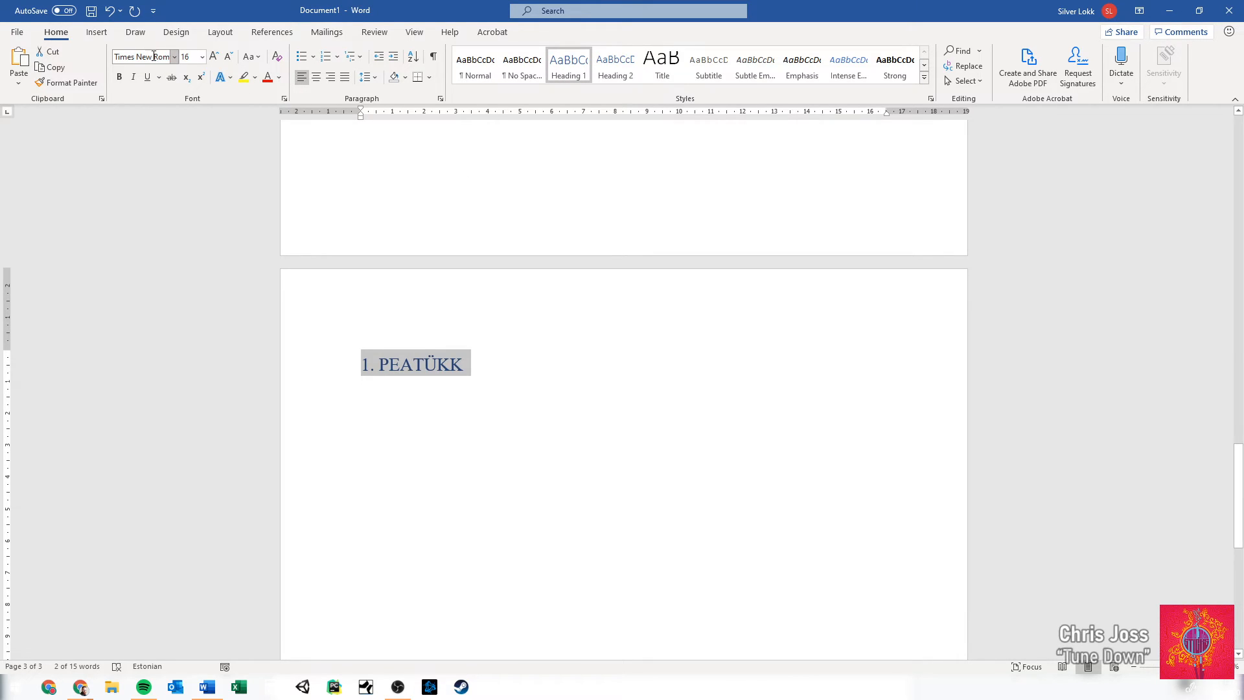
{"action": "left_click", "coordinate": [228, 58]}
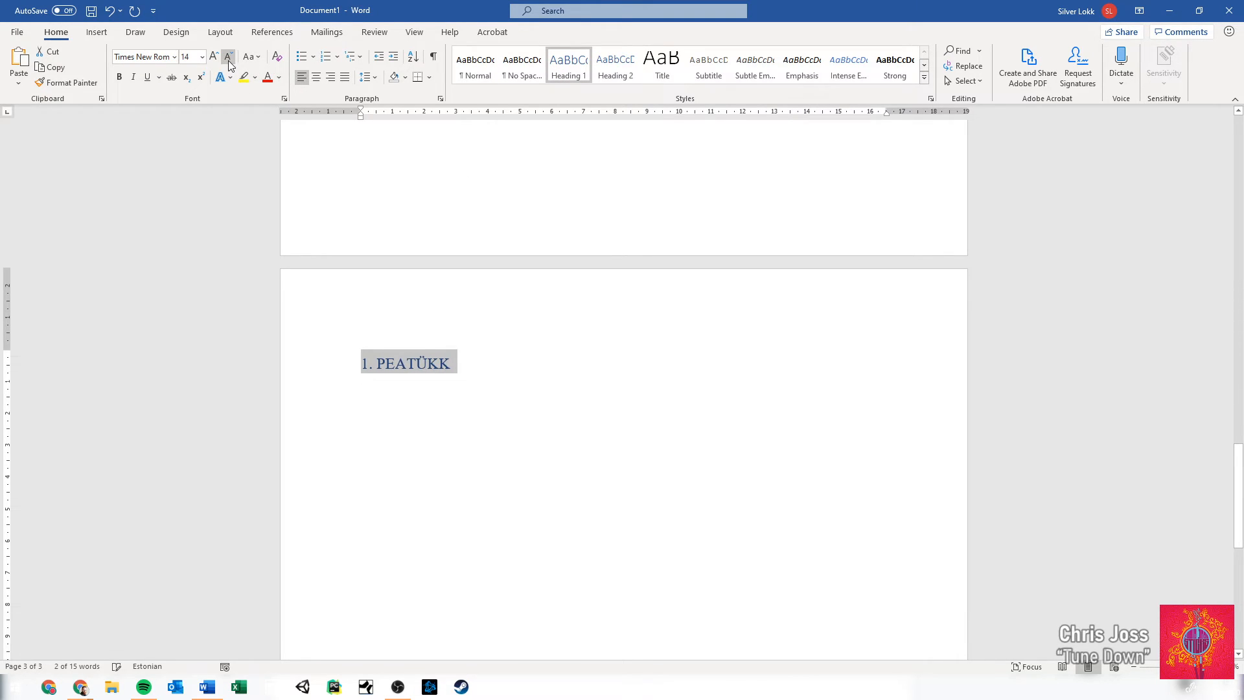
Increase the chapter title's line spacing and update the Heading 1 style to match it.
{"action": "left_click", "coordinate": [378, 76]}
{"action": "left_click", "coordinate": [400, 133]}
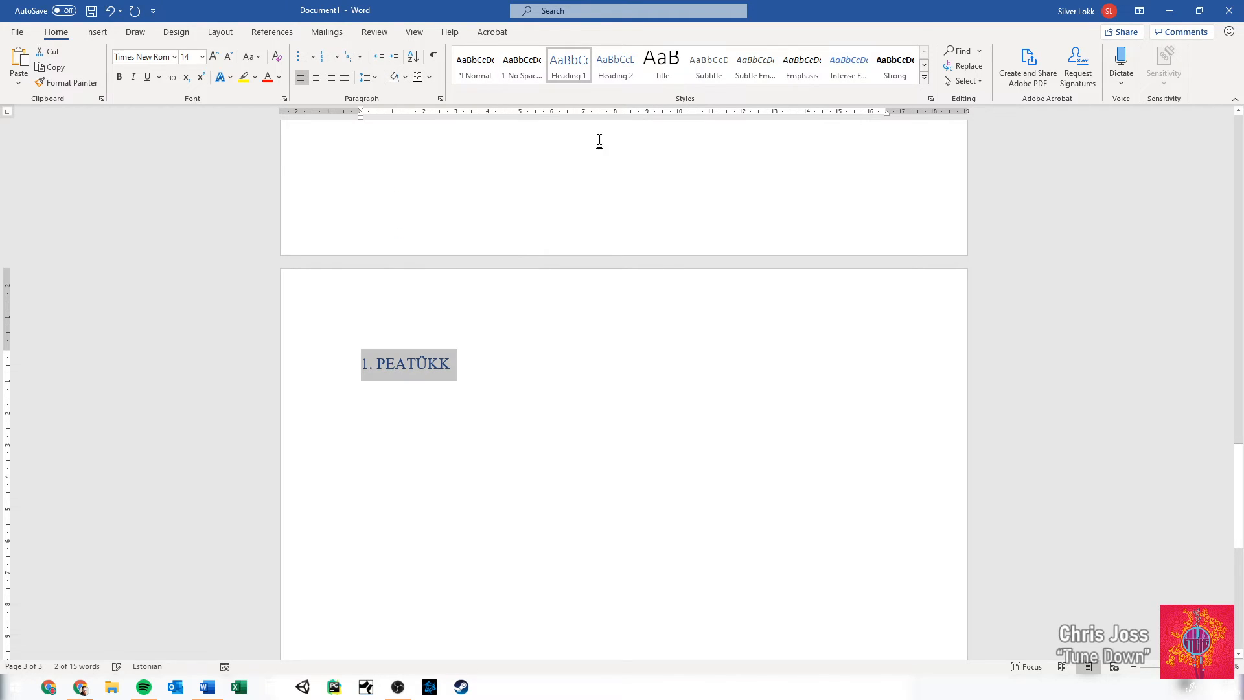
{"action": "right_click", "coordinate": [567, 74]}
{"action": "left_click", "coordinate": [647, 78]}
Colour the chapter title black and update the Heading 1 style to match the selection again.
{"action": "left_click", "coordinate": [279, 77]}
{"action": "left_click", "coordinate": [297, 93]}
{"action": "right_click", "coordinate": [569, 64]}
{"action": "left_click", "coordinate": [648, 73]}
Add a new line with the filler text "oaeuoeuoeuoe" below "1. PEATÜKK".
{"action": "left_click", "coordinate": [551, 370]}
{"action": "key", "text": "Return"}
{"action": "type", "text": "oaeuoeuoeuoe"}
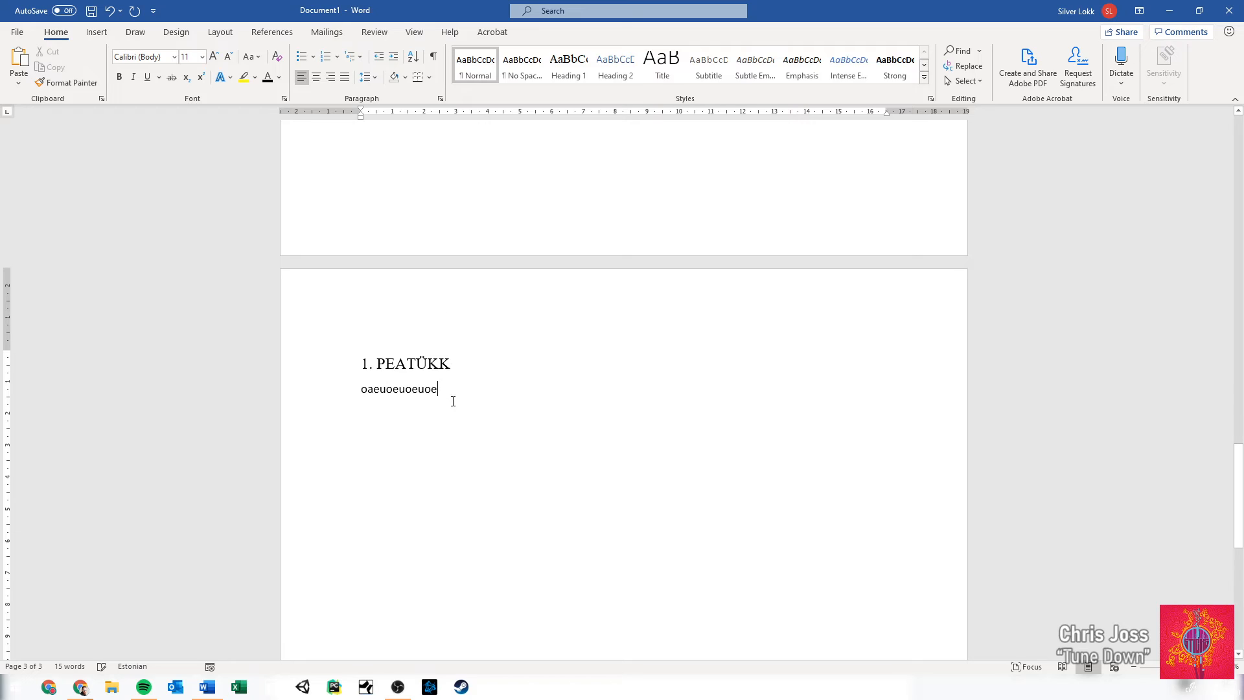
Set the filler line below the chapter title to Times New Roman, size 12.
{"action": "left_click", "coordinate": [318, 387]}
{"action": "left_click", "coordinate": [174, 57]}
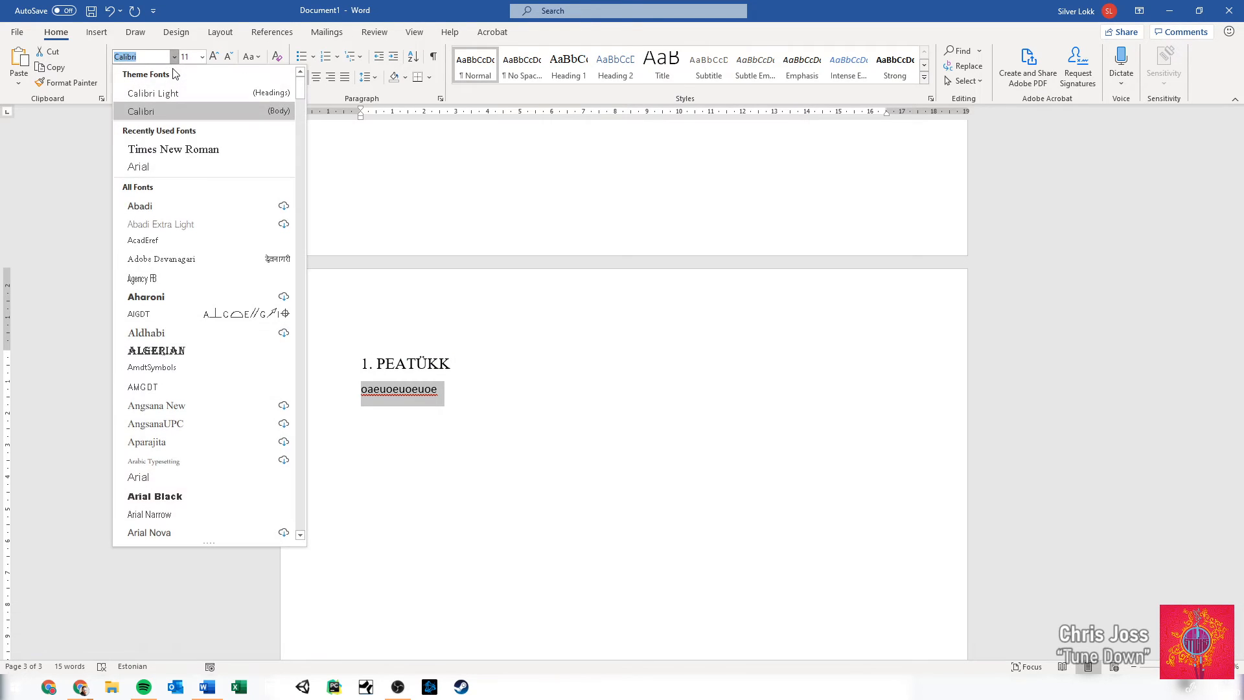
{"action": "left_click", "coordinate": [173, 148]}
{"action": "left_click", "coordinate": [215, 56]}
{"action": "left_click", "coordinate": [508, 409]}
Insert a centred page number at the bottom of the page, starting from the chapter page.
{"action": "scroll", "coordinate": [508, 425], "scroll_direction": "down", "scroll_amount": 3}
{"action": "scroll", "coordinate": [508, 425], "scroll_direction": "up", "scroll_amount": 3}
{"action": "scroll", "coordinate": [582, 398], "scroll_direction": "down", "scroll_amount": 4}
{"action": "scroll", "coordinate": [583, 398], "scroll_direction": "down", "scroll_amount": 1}
{"action": "scroll", "coordinate": [582, 399], "scroll_direction": "up", "scroll_amount": 5}
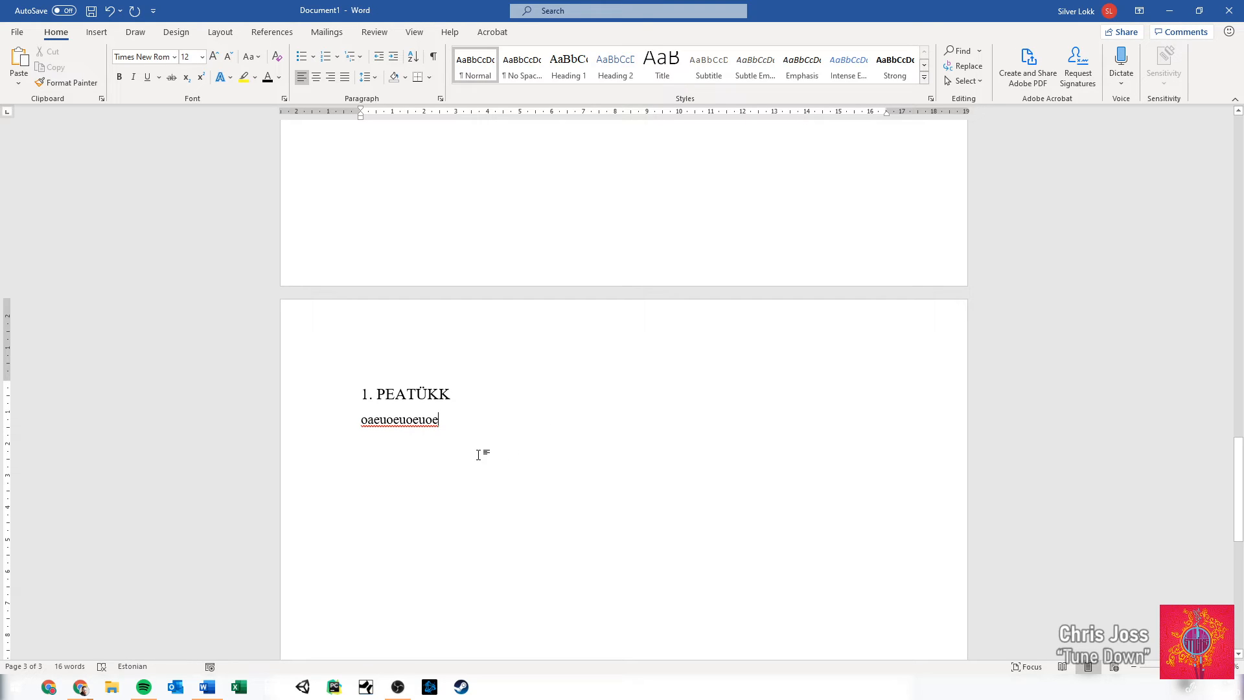
{"action": "left_click", "coordinate": [97, 32]}
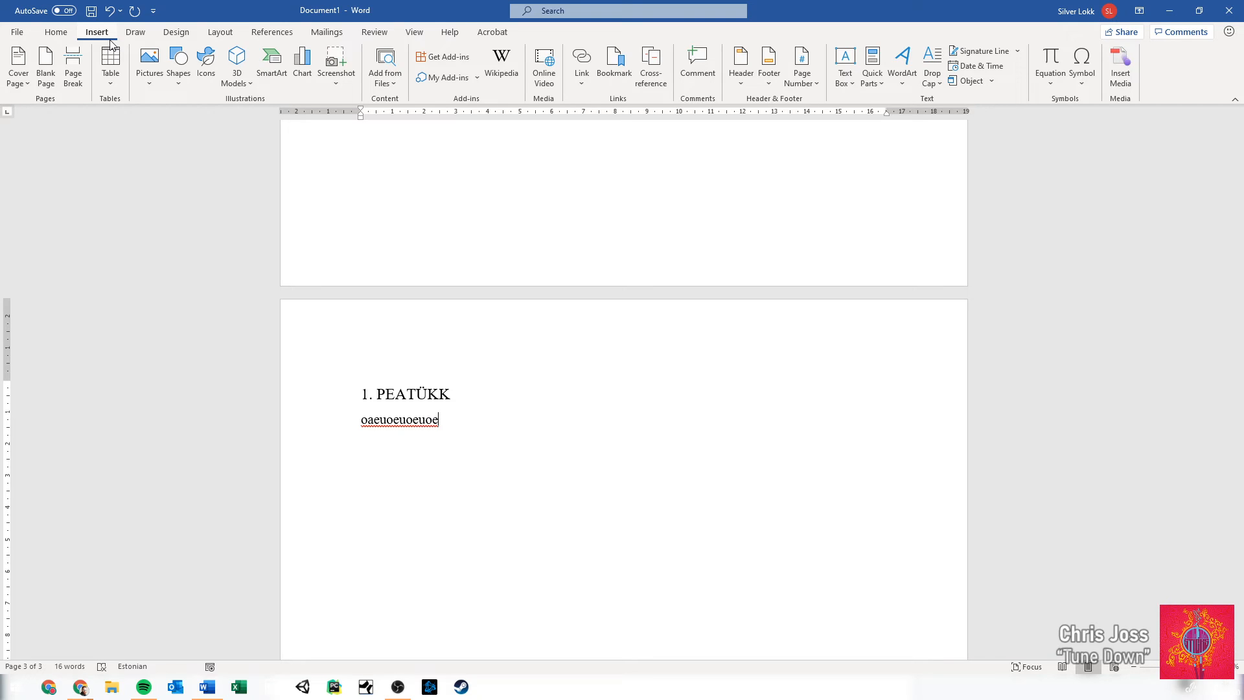
{"action": "left_click", "coordinate": [801, 89]}
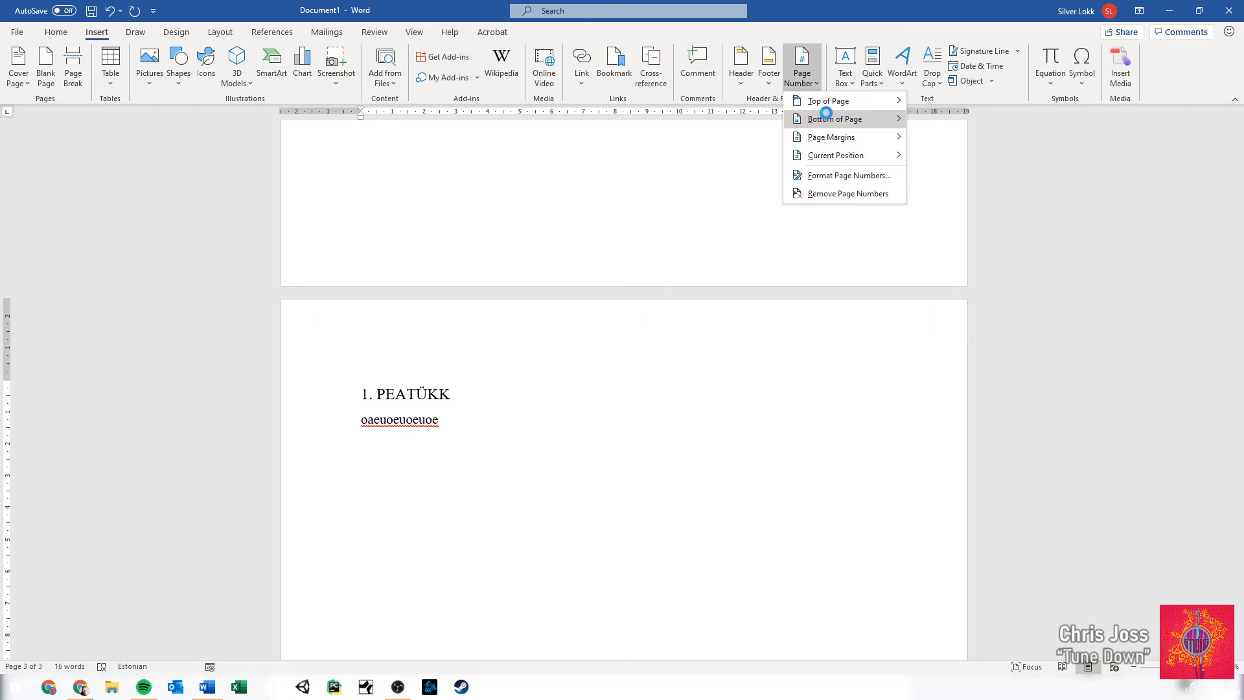
{"action": "left_click", "coordinate": [826, 115]}
{"action": "left_click", "coordinate": [1024, 236]}
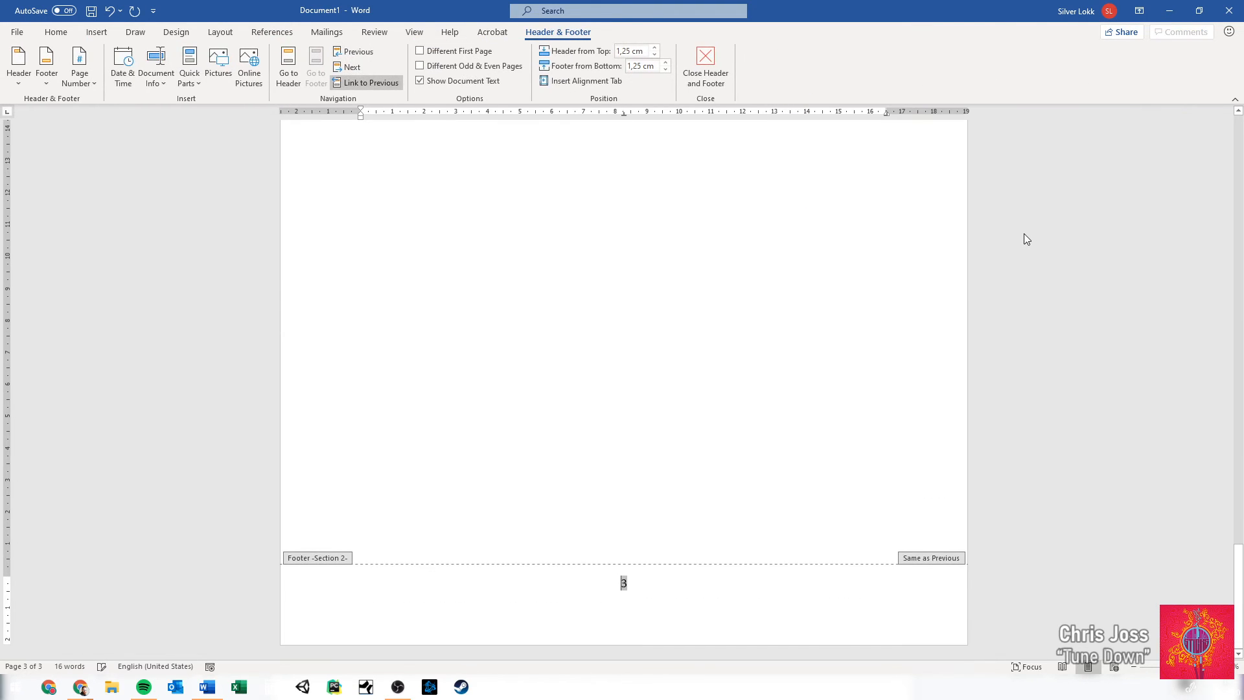
Turn off Link to Previous for the section 2 footer, declining to reconnect it to the previous section.
{"action": "scroll", "coordinate": [778, 521], "scroll_direction": "up", "scroll_amount": 12}
{"action": "scroll", "coordinate": [779, 521], "scroll_direction": "down", "scroll_amount": 12}
{"action": "scroll", "coordinate": [612, 603], "scroll_direction": "up", "scroll_amount": 6}
{"action": "scroll", "coordinate": [623, 583], "scroll_direction": "down", "scroll_amount": 6}
{"action": "scroll", "coordinate": [705, 516], "scroll_direction": "up", "scroll_amount": 5}
{"action": "scroll", "coordinate": [705, 512], "scroll_direction": "up", "scroll_amount": 3}
{"action": "scroll", "coordinate": [704, 503], "scroll_direction": "down", "scroll_amount": 8}
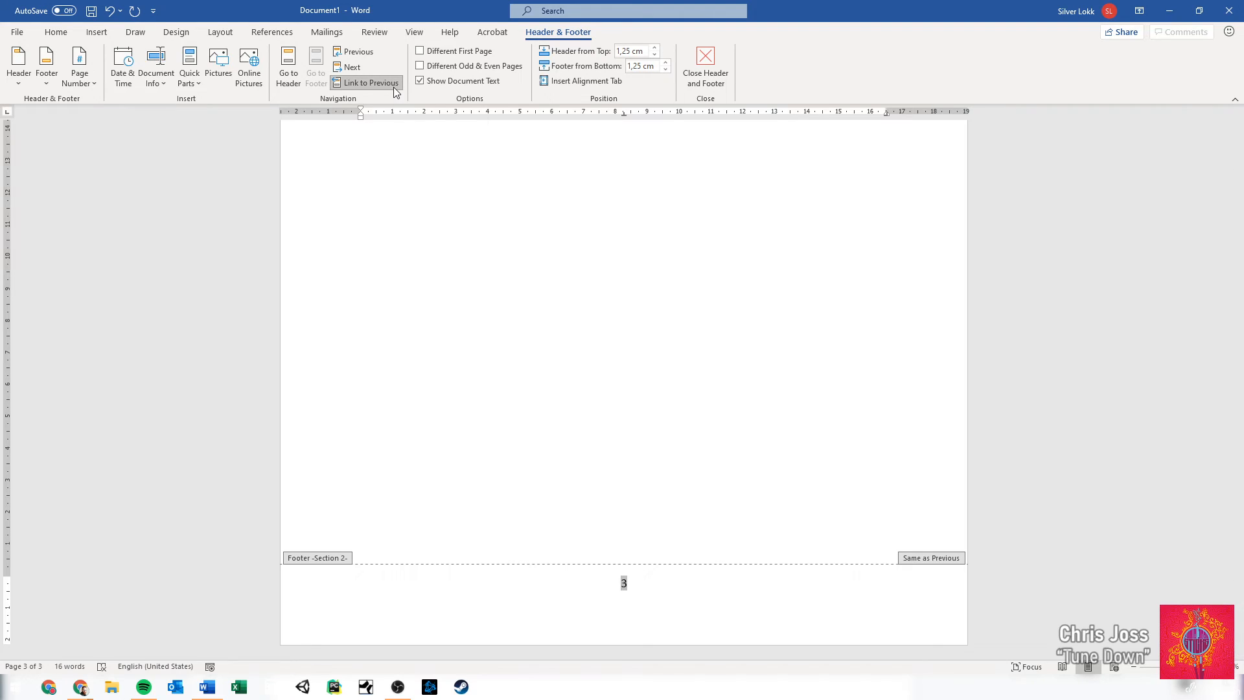
{"action": "left_click", "coordinate": [356, 89]}
{"action": "left_click", "coordinate": [355, 84]}
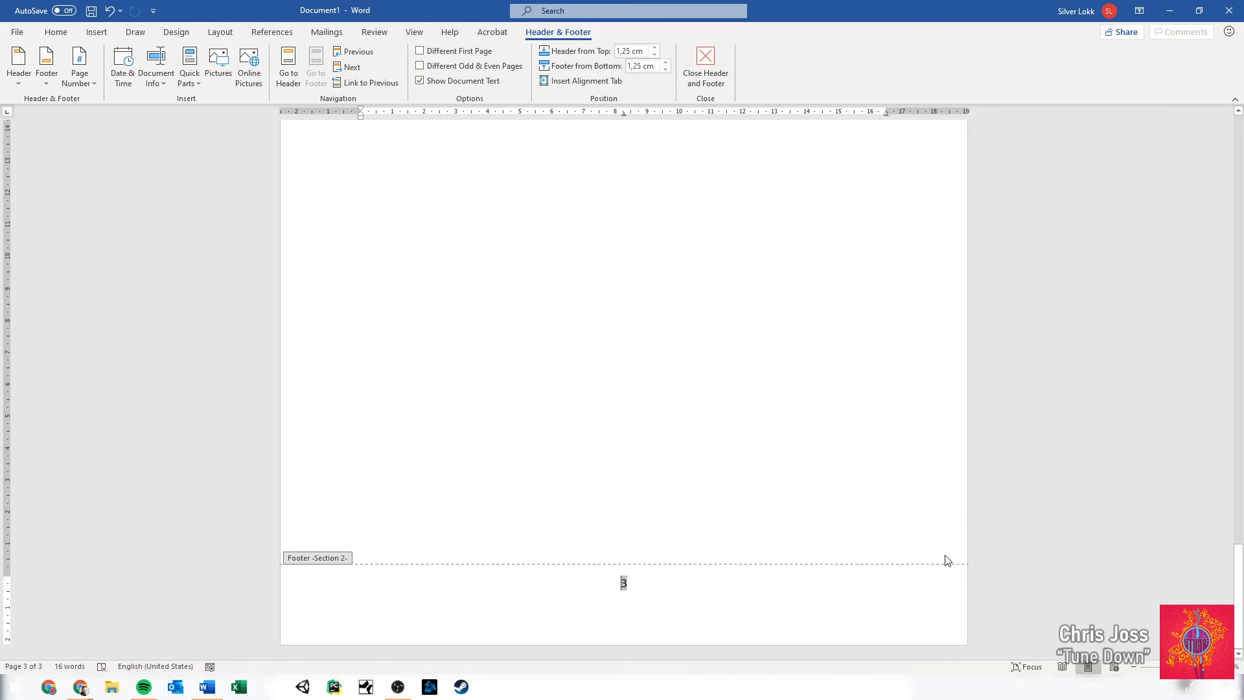
{"action": "left_click", "coordinate": [386, 86]}
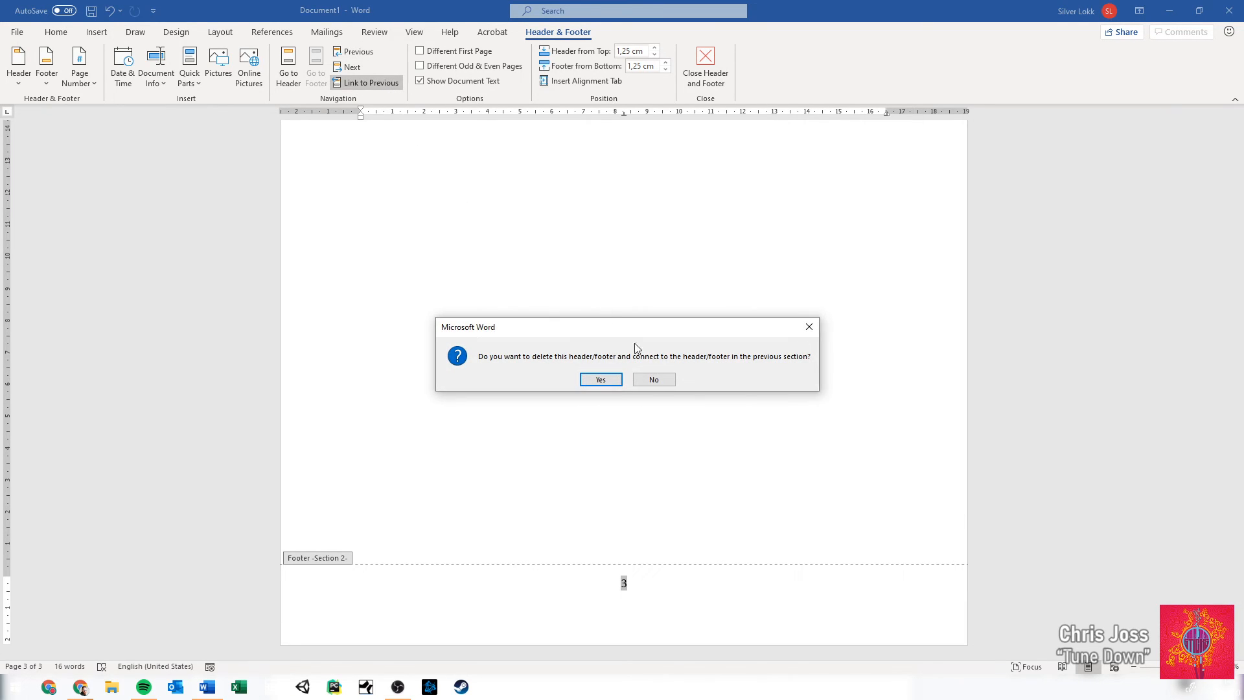
{"action": "left_click", "coordinate": [806, 326]}
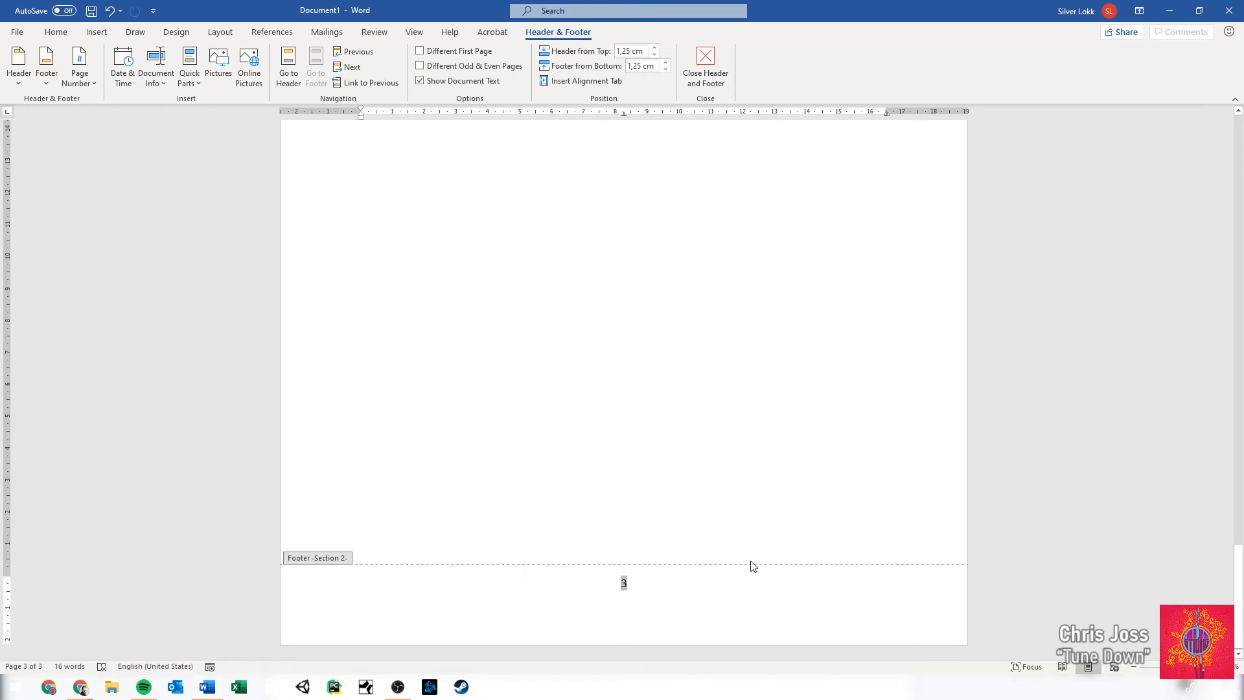
Delete the page number from the section 1 footer on the contents page and close the header and footer.
{"action": "scroll", "coordinate": [786, 589], "scroll_direction": "up", "scroll_amount": 8}
{"action": "scroll", "coordinate": [675, 595], "scroll_direction": "up", "scroll_amount": 6}
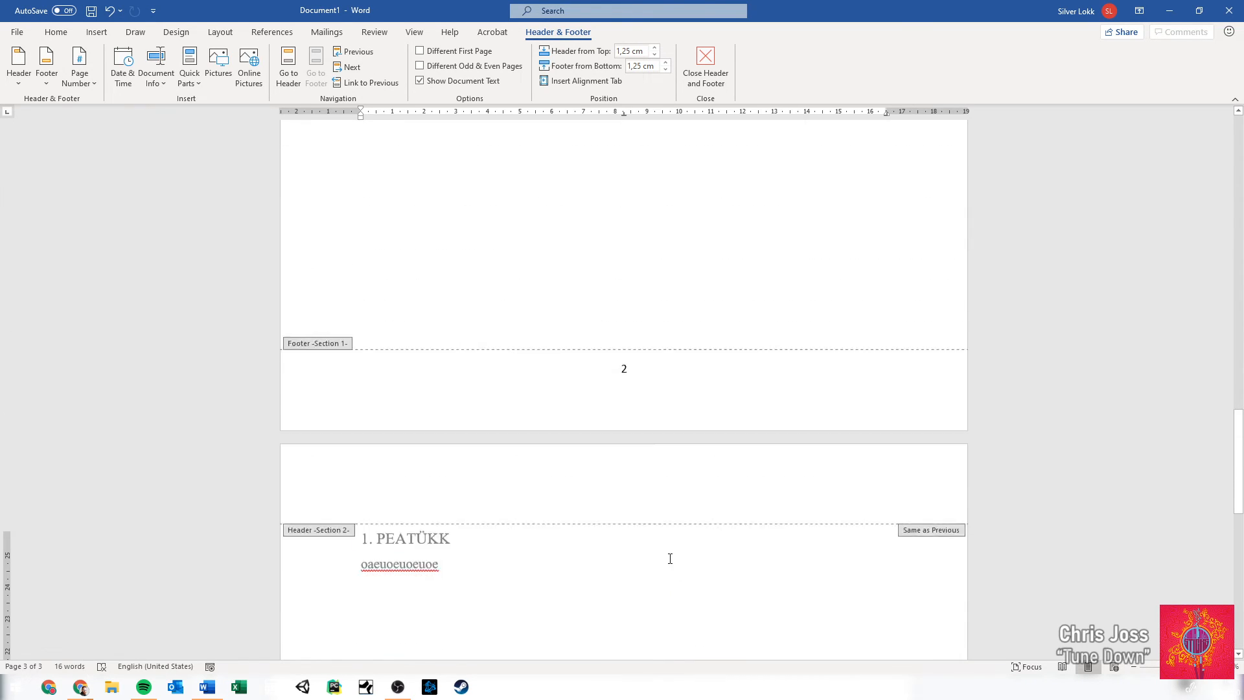
{"action": "left_click", "coordinate": [633, 459]}
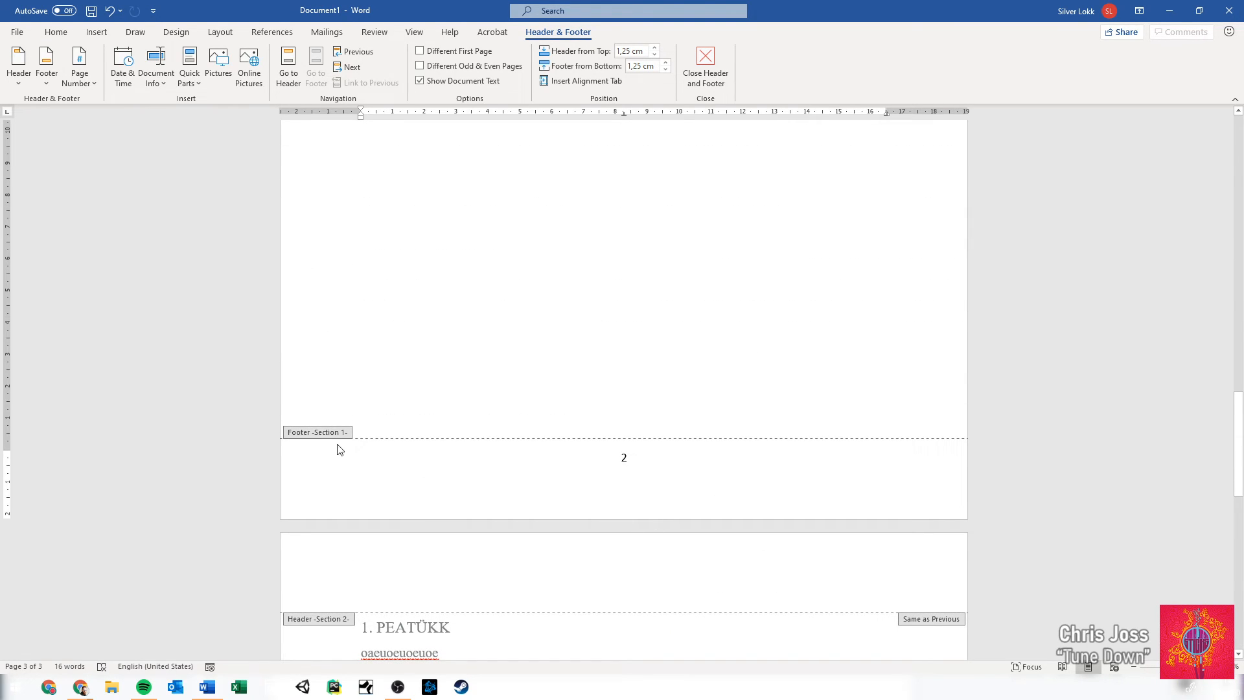
{"action": "key", "text": "ctrl+z"}
{"action": "scroll", "coordinate": [421, 424], "scroll_direction": "up", "scroll_amount": 7}
{"action": "scroll", "coordinate": [619, 304], "scroll_direction": "down", "scroll_amount": 6}
{"action": "scroll", "coordinate": [620, 303], "scroll_direction": "down", "scroll_amount": 10}
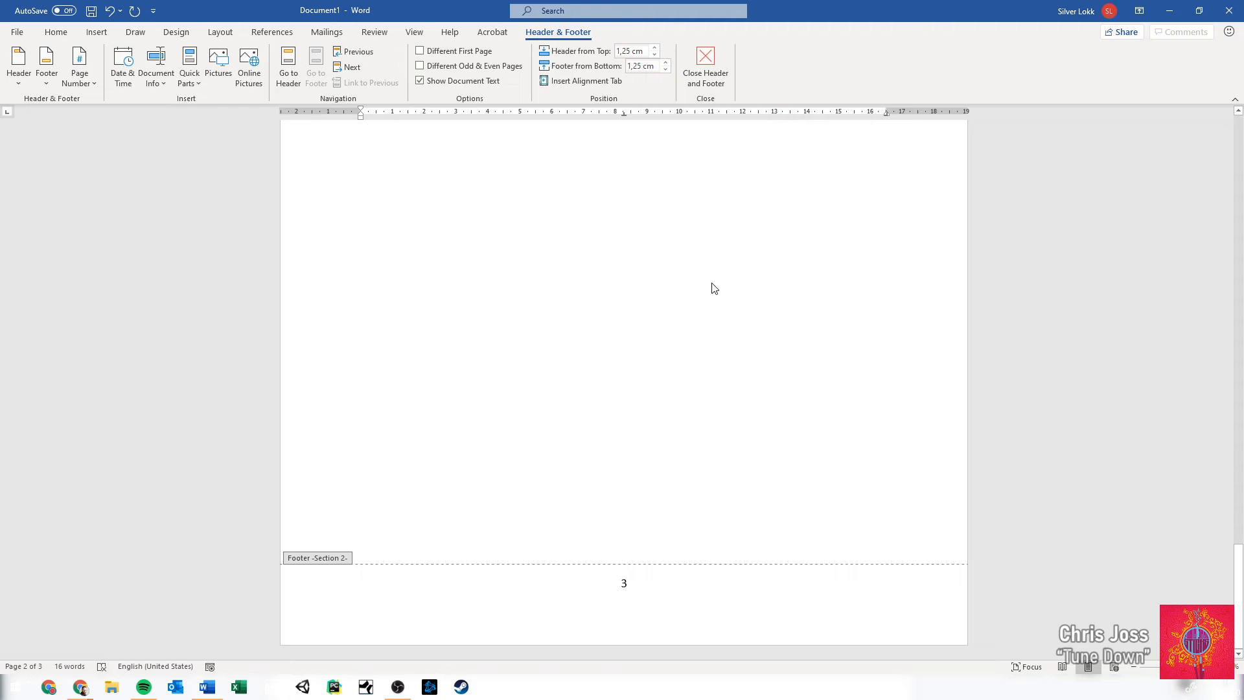
{"action": "left_click", "coordinate": [704, 60]}
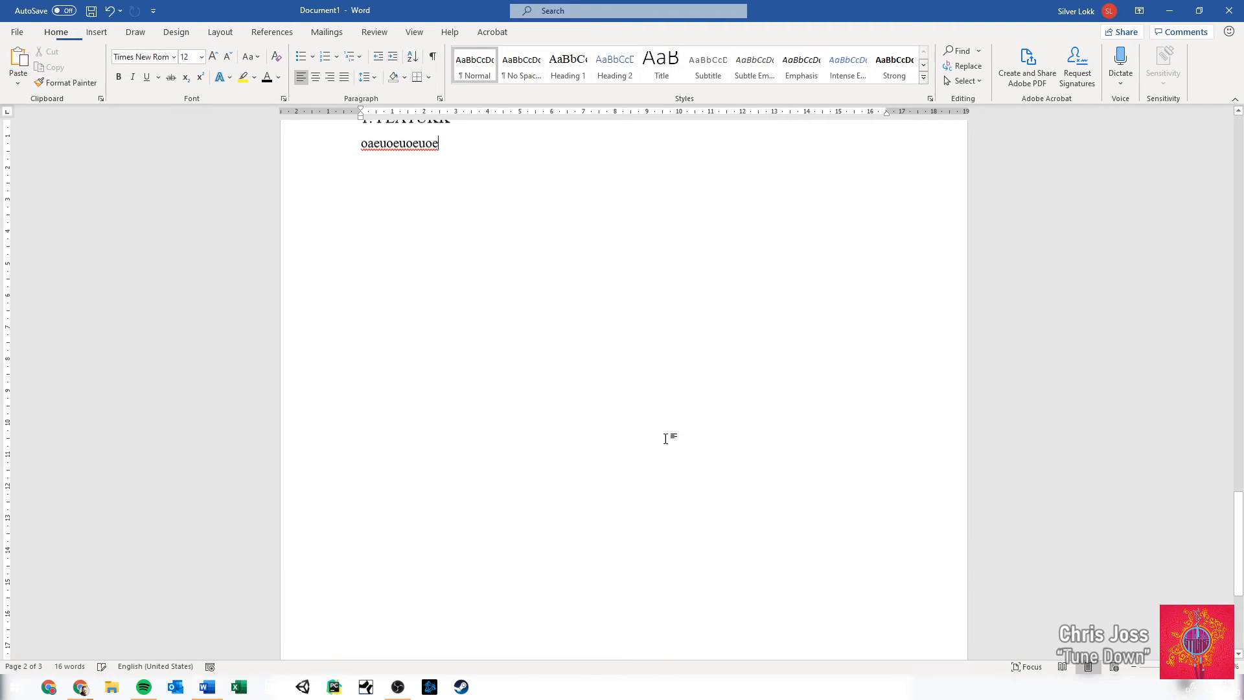
Check the page bottoms of the title, contents and chapter pages for page numbers.
{"action": "left_click", "coordinate": [634, 544]}
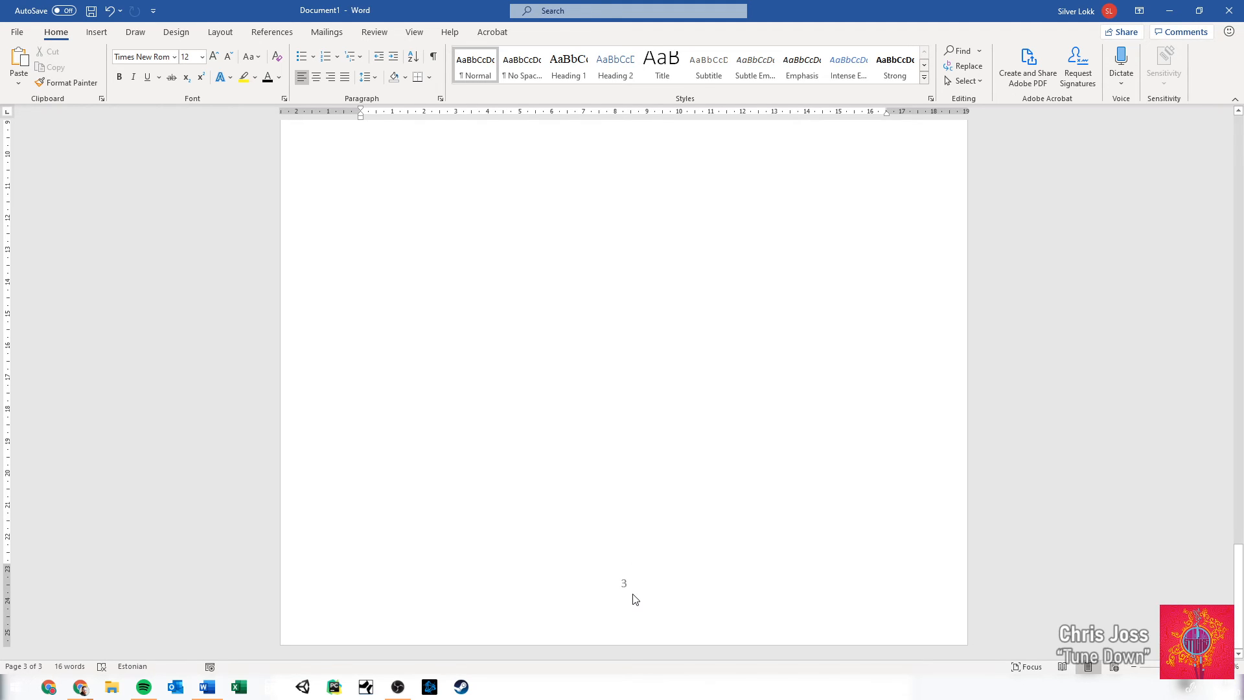
{"action": "scroll", "coordinate": [634, 598], "scroll_direction": "up", "scroll_amount": 10}
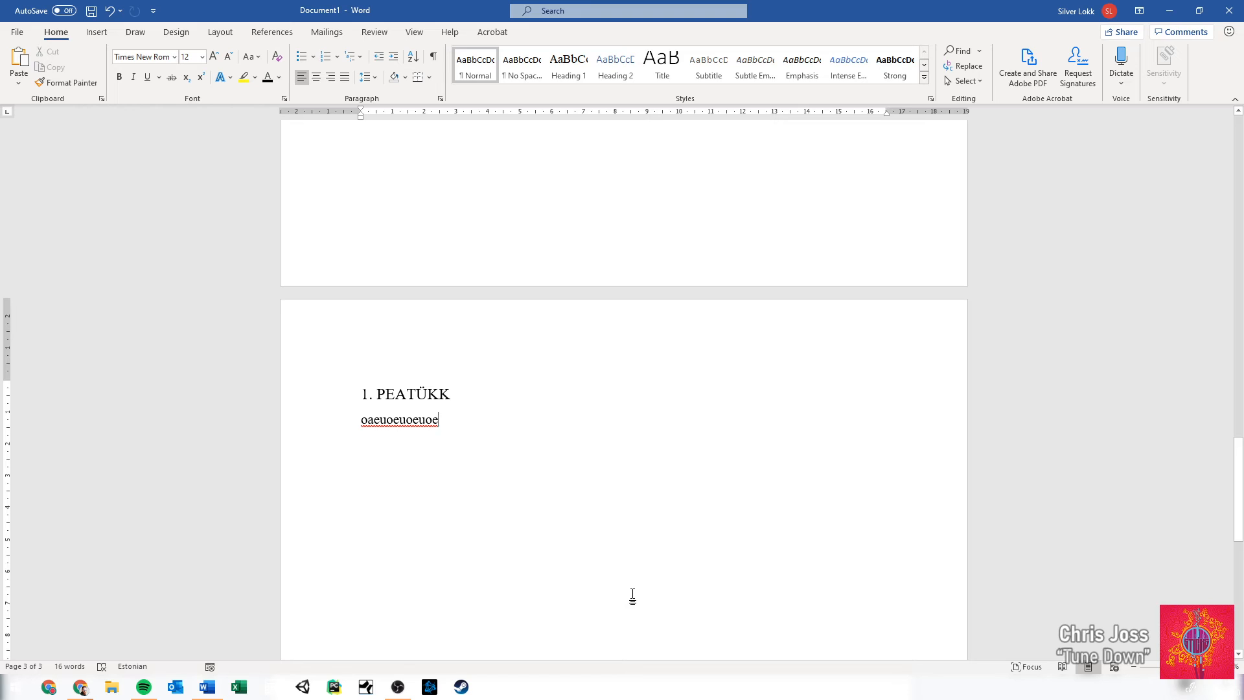
{"action": "scroll", "coordinate": [633, 595], "scroll_direction": "up", "scroll_amount": 15}
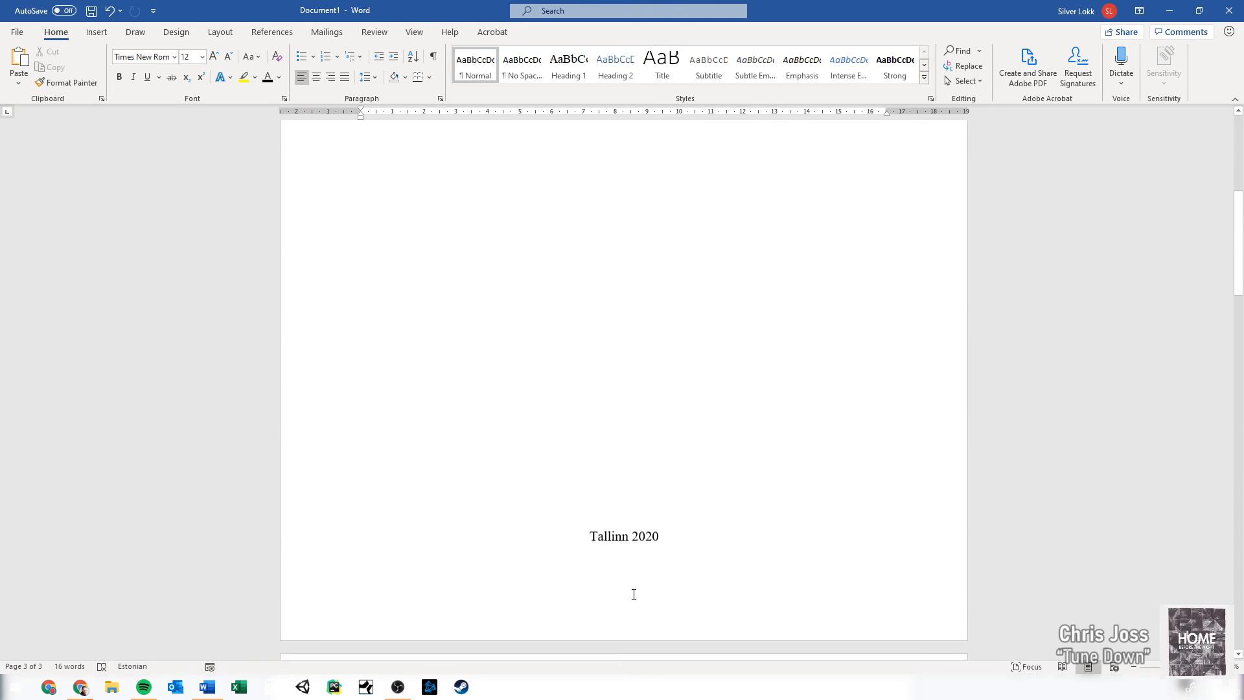
{"action": "scroll", "coordinate": [633, 594], "scroll_direction": "down", "scroll_amount": 3}
{"action": "scroll", "coordinate": [635, 455], "scroll_direction": "down", "scroll_amount": 15}
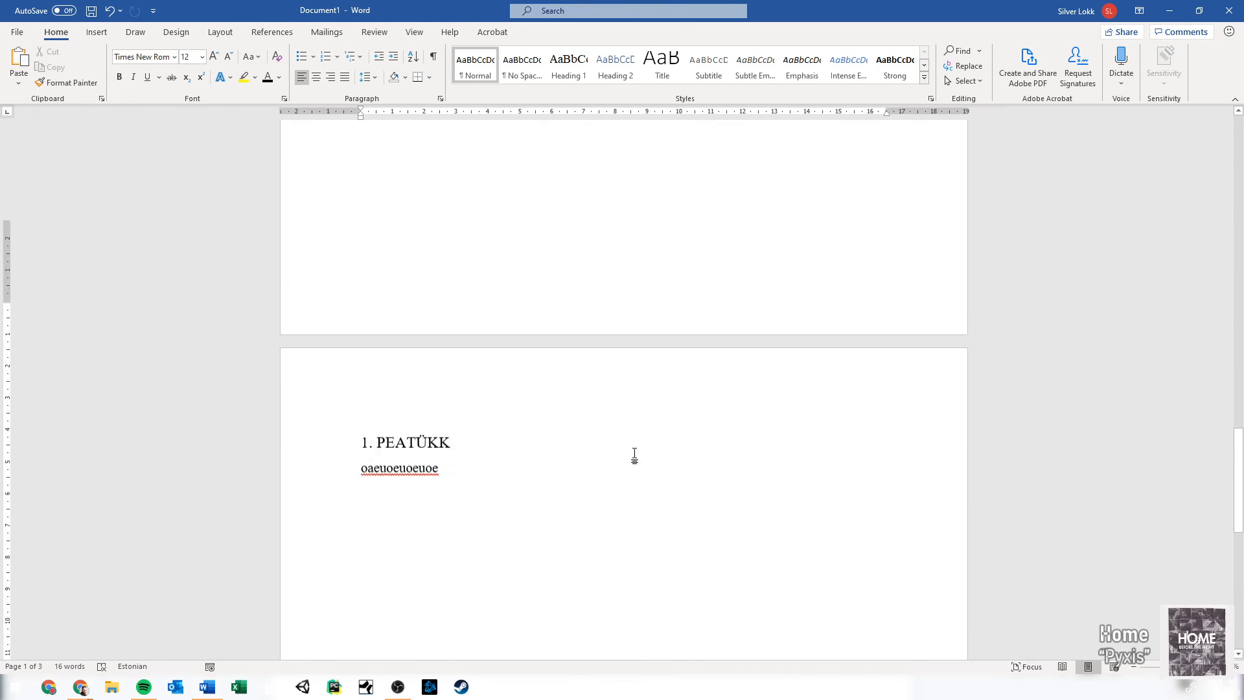
{"action": "scroll", "coordinate": [634, 456], "scroll_direction": "down", "scroll_amount": 10}
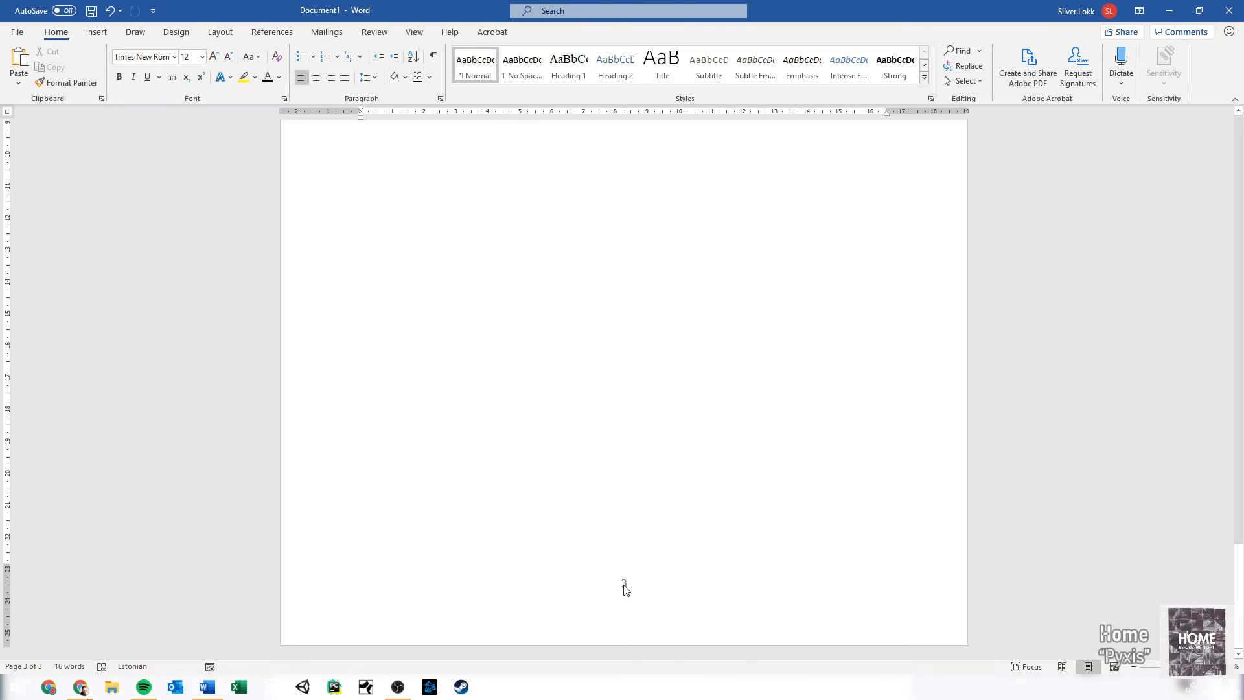
Set the page numbering of the section 2 footer on the chapter page to start at 3.
{"action": "scroll", "coordinate": [638, 586], "scroll_direction": "up", "scroll_amount": 15}
{"action": "scroll", "coordinate": [648, 579], "scroll_direction": "up", "scroll_amount": 15}
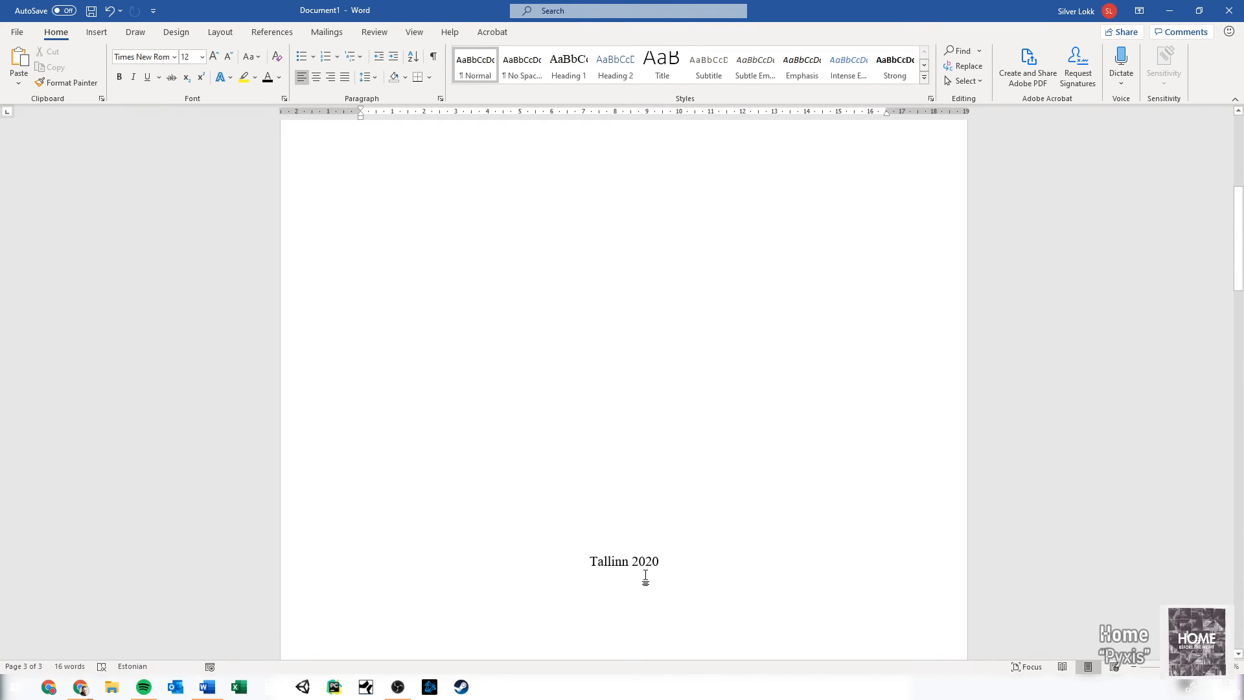
{"action": "scroll", "coordinate": [661, 476], "scroll_direction": "up", "scroll_amount": 10}
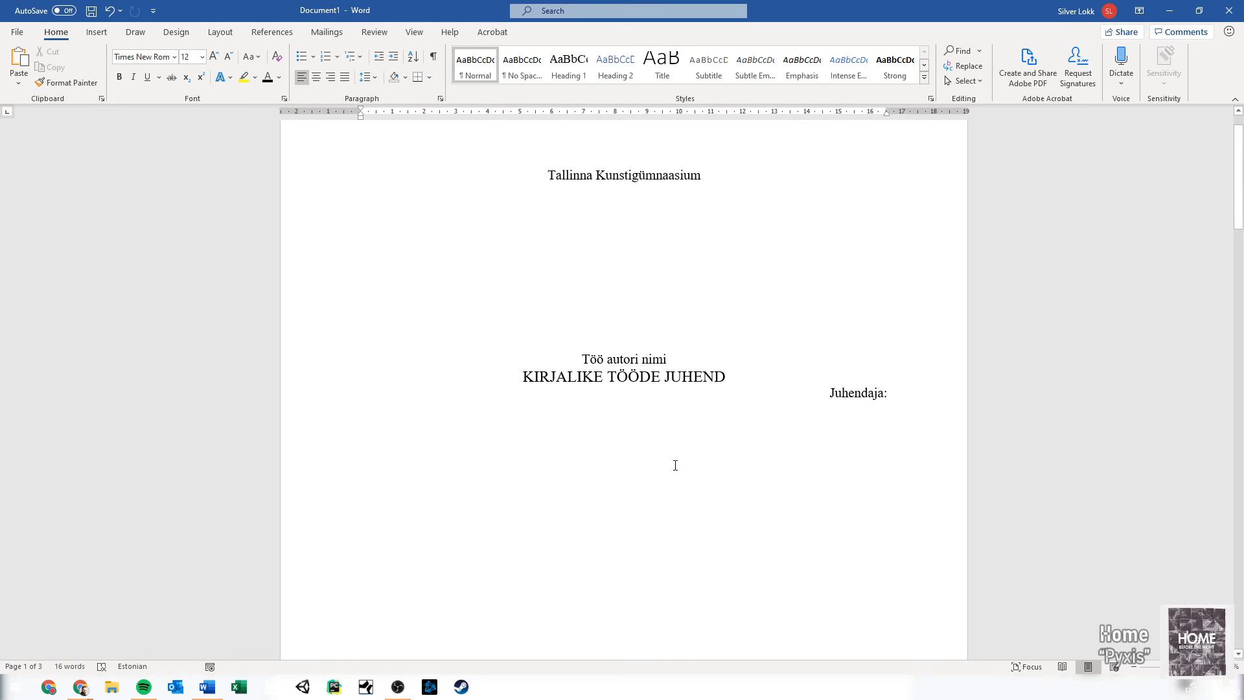
{"action": "scroll", "coordinate": [675, 465], "scroll_direction": "down", "scroll_amount": 20}
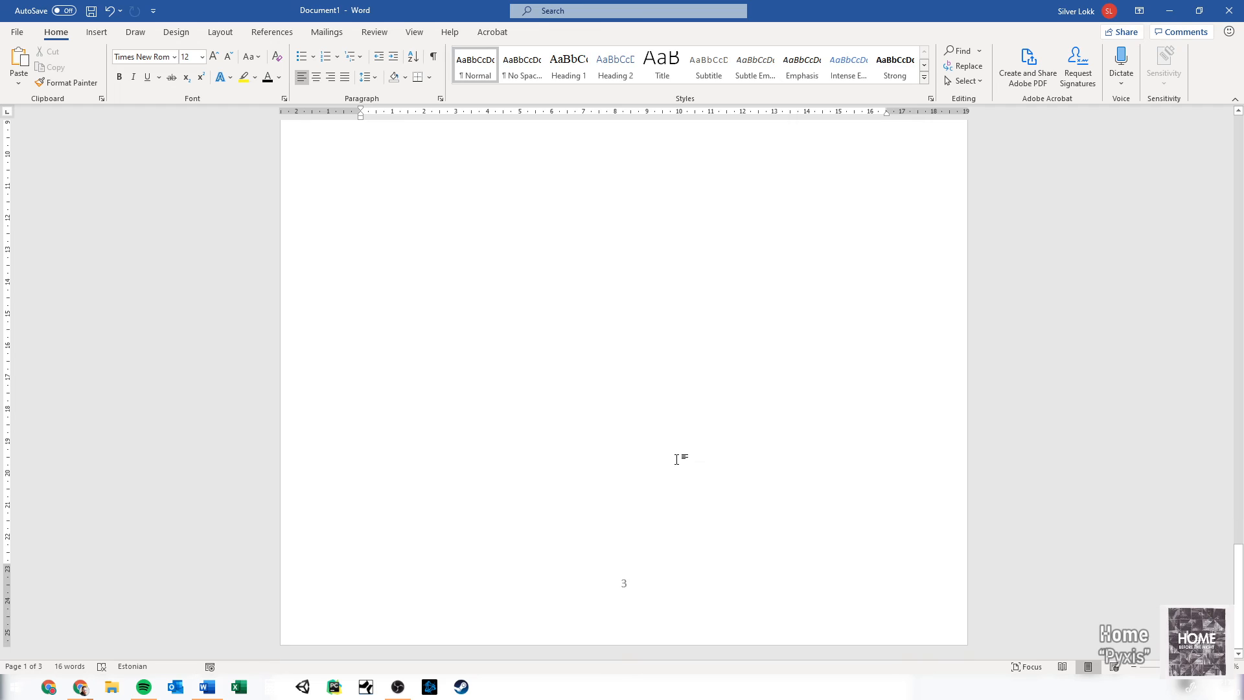
{"action": "double_click", "coordinate": [631, 591]}
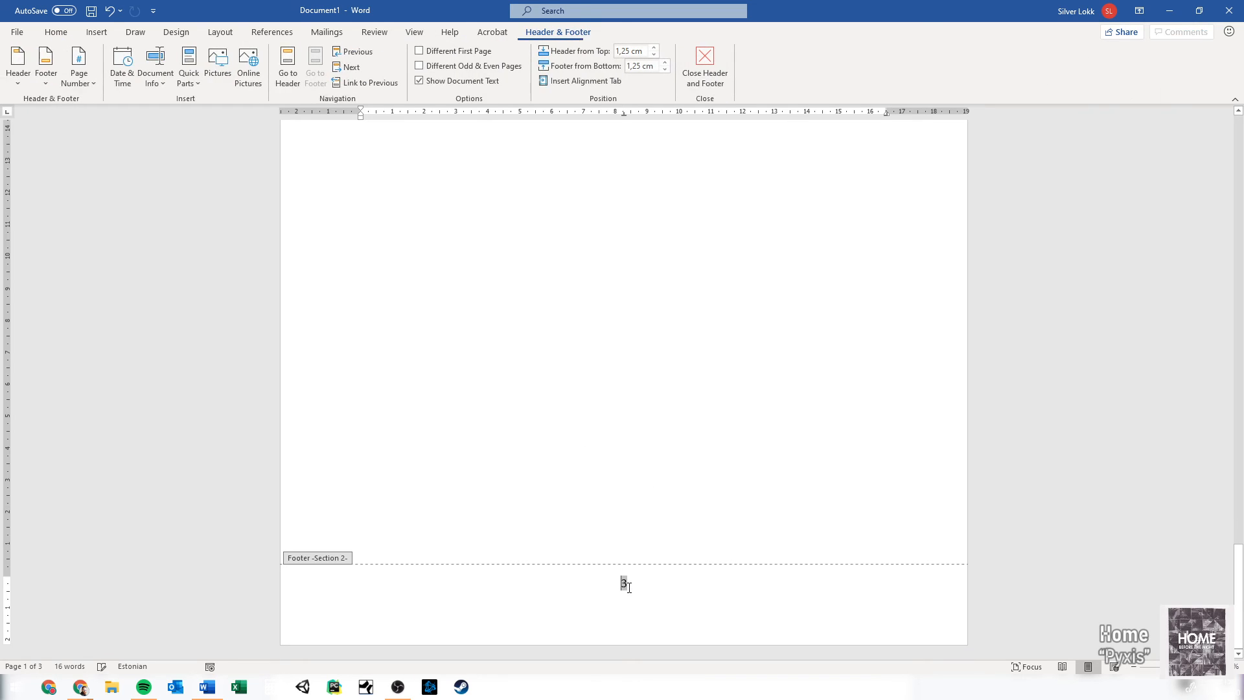
{"action": "double_click", "coordinate": [622, 582]}
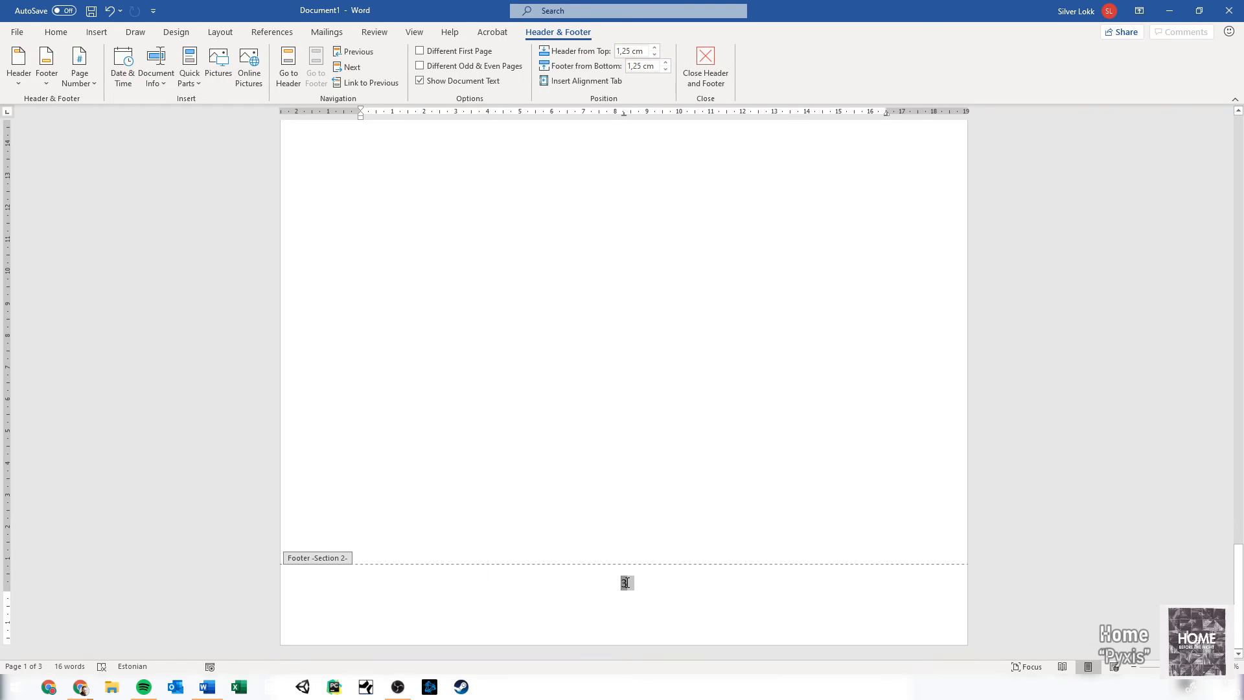
{"action": "right_click", "coordinate": [623, 585]}
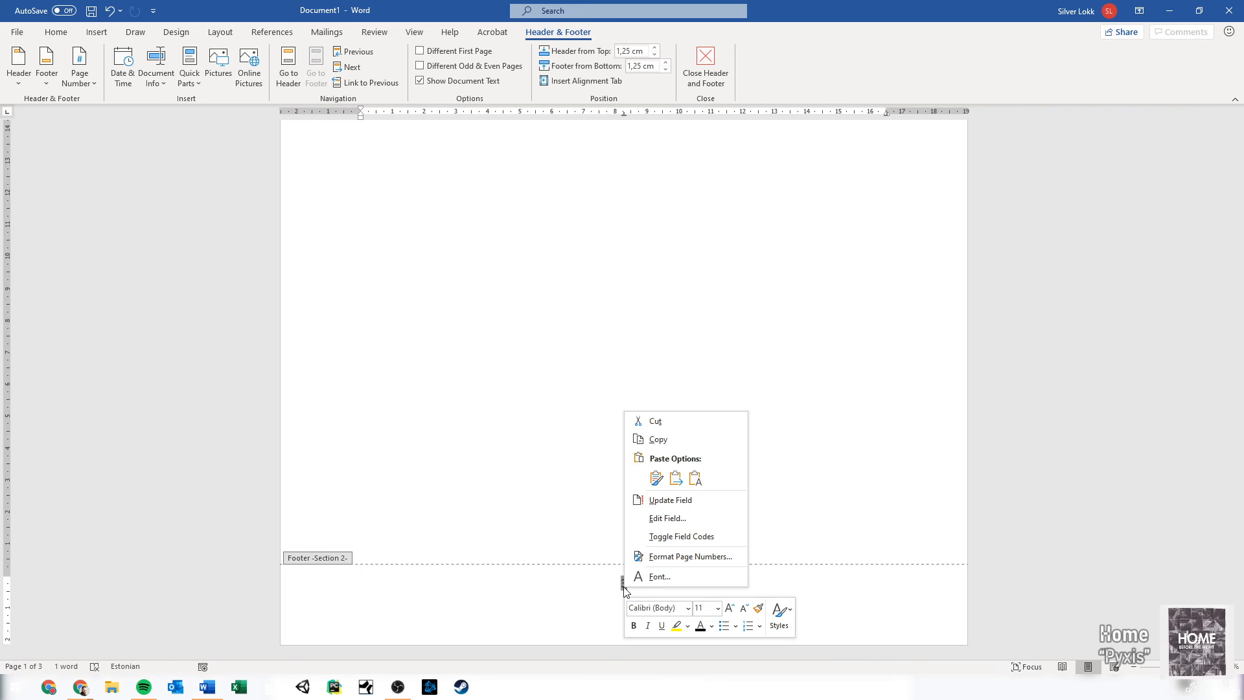
{"action": "left_click", "coordinate": [724, 556]}
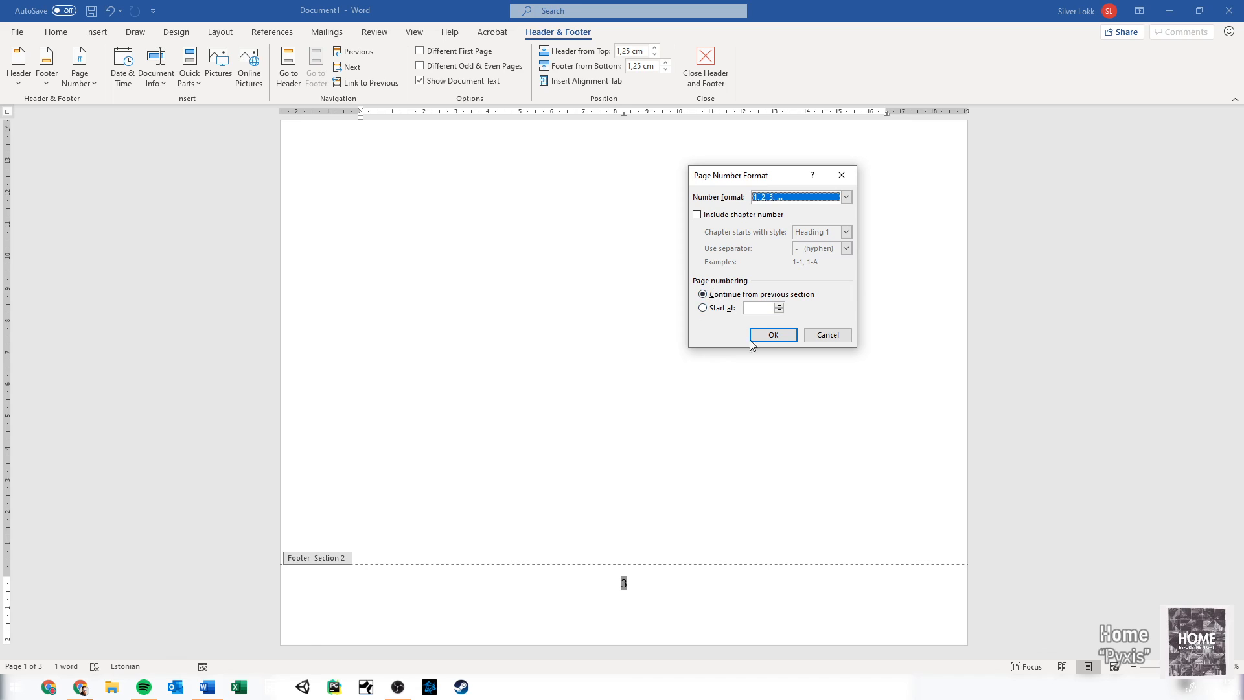
{"action": "left_click", "coordinate": [725, 309]}
{"action": "type", "text": "3"}
{"action": "left_click", "coordinate": [773, 334]}
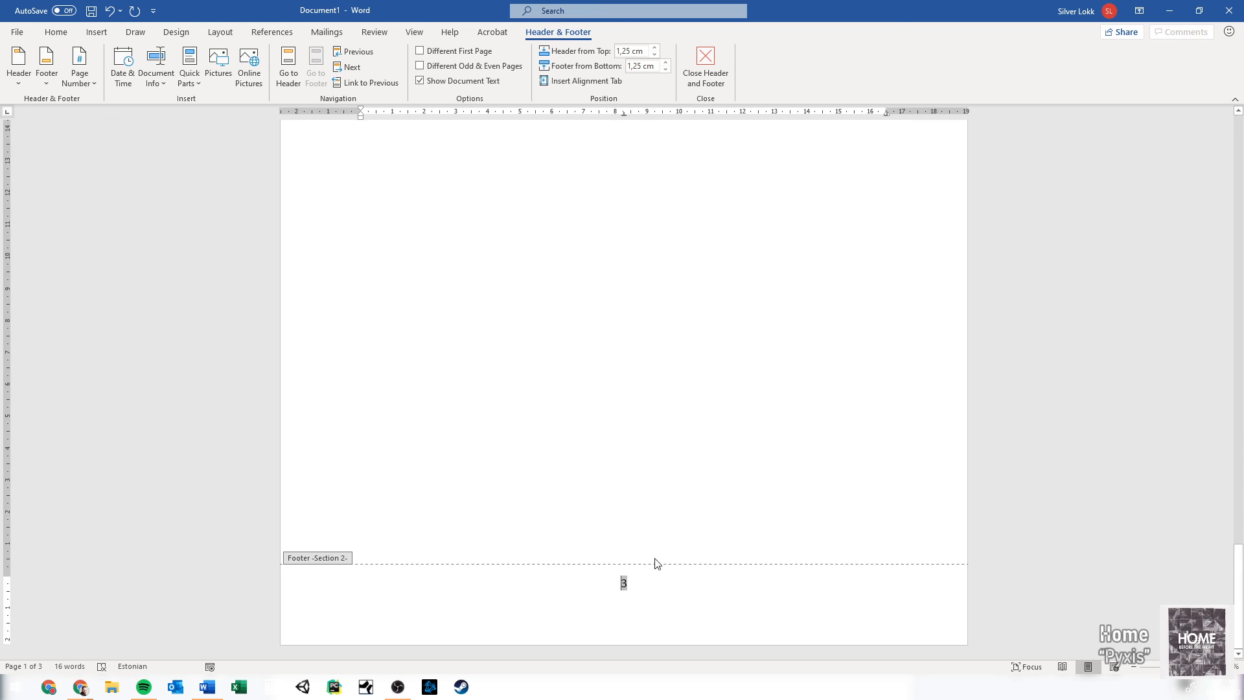
Change the section 2 footer page number's font to Times New Roman, close the footer and return to the title page.
{"action": "left_click", "coordinate": [635, 589]}
{"action": "scroll", "coordinate": [713, 550], "scroll_direction": "up", "scroll_amount": 20}
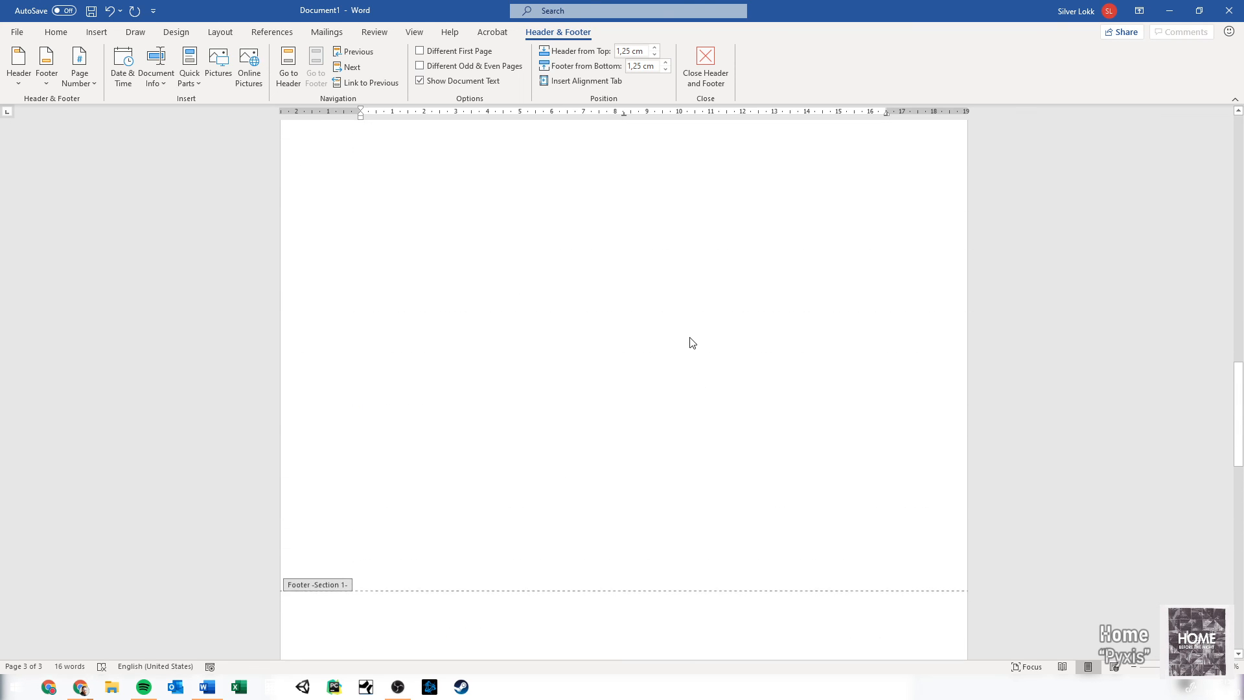
{"action": "scroll", "coordinate": [680, 348], "scroll_direction": "down", "scroll_amount": 20}
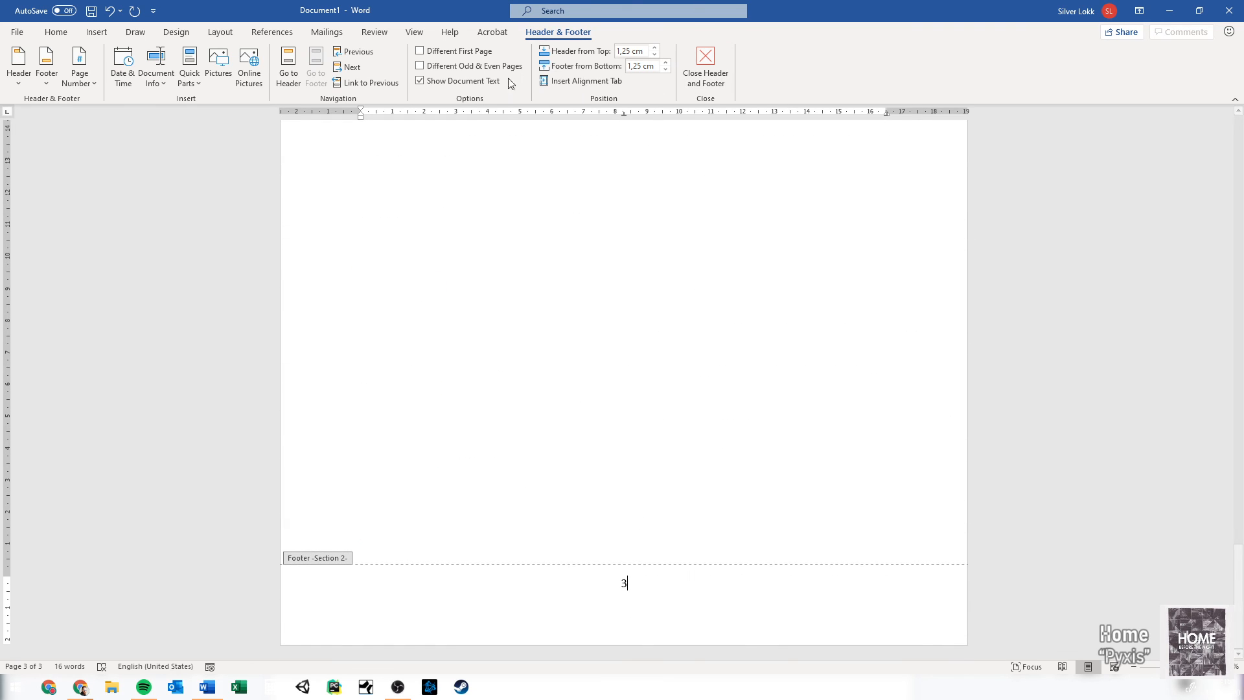
{"action": "left_click_drag", "start_coordinate": [653, 594], "coordinate": [577, 577]}
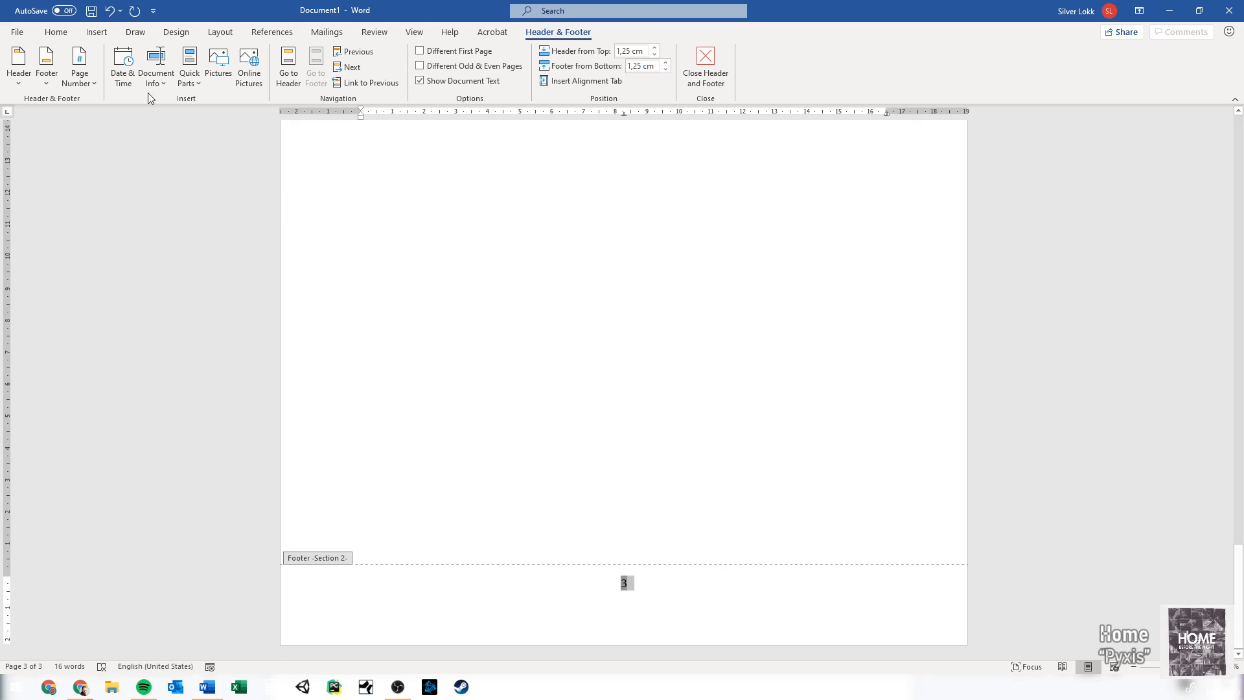
{"action": "left_click", "coordinate": [56, 32]}
{"action": "type", "text": "Times New Roman"}
{"action": "key", "text": "Return"}
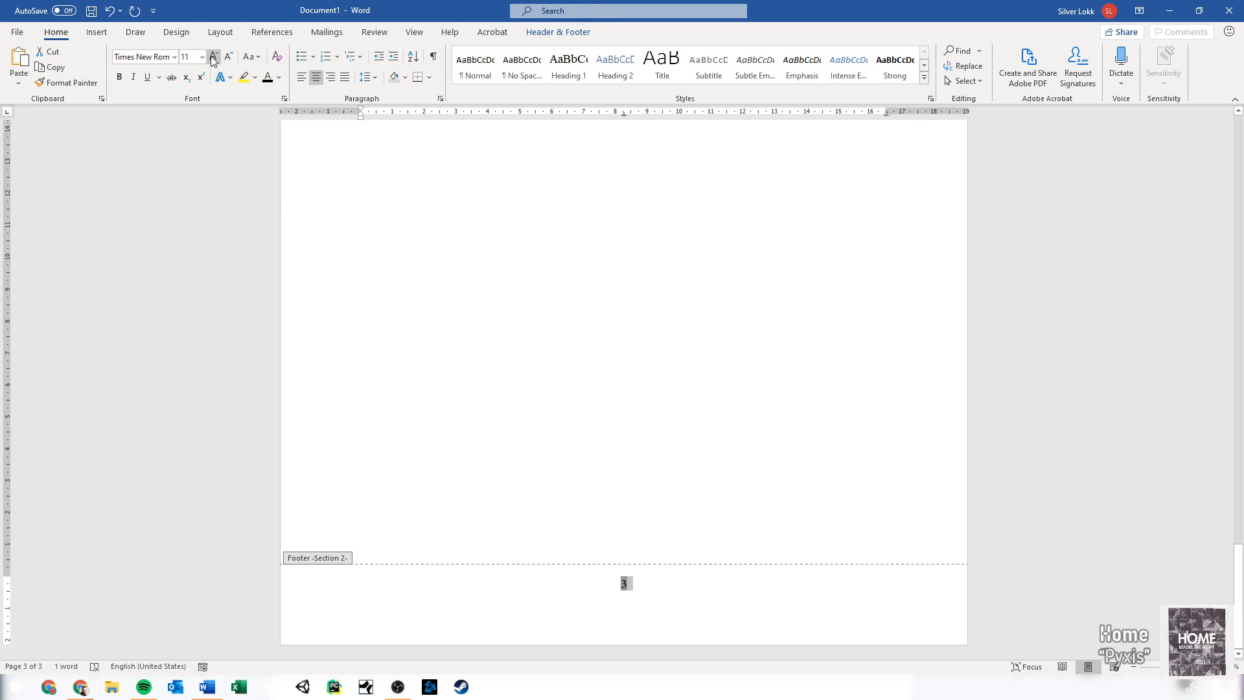
{"action": "key", "text": "Escape"}
{"action": "scroll", "coordinate": [882, 393], "scroll_direction": "down", "scroll_amount": 4}
{"action": "scroll", "coordinate": [884, 424], "scroll_direction": "up", "scroll_amount": 15}
{"action": "scroll", "coordinate": [887, 423], "scroll_direction": "up", "scroll_amount": 8}
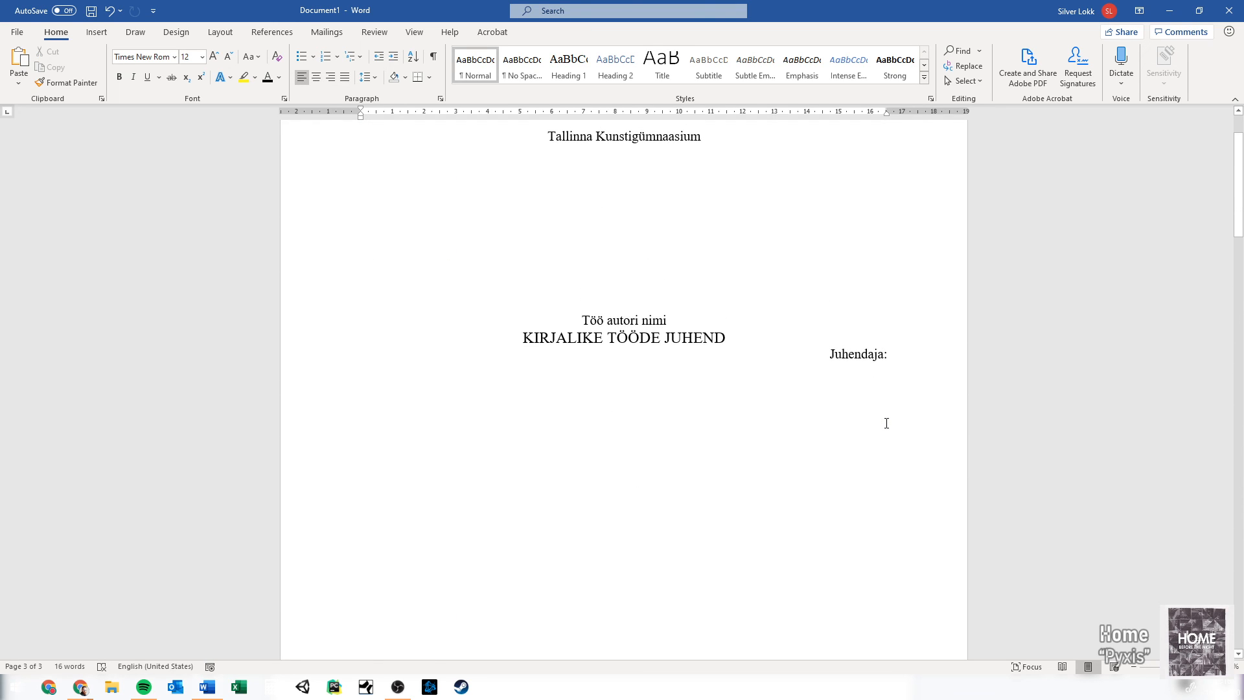